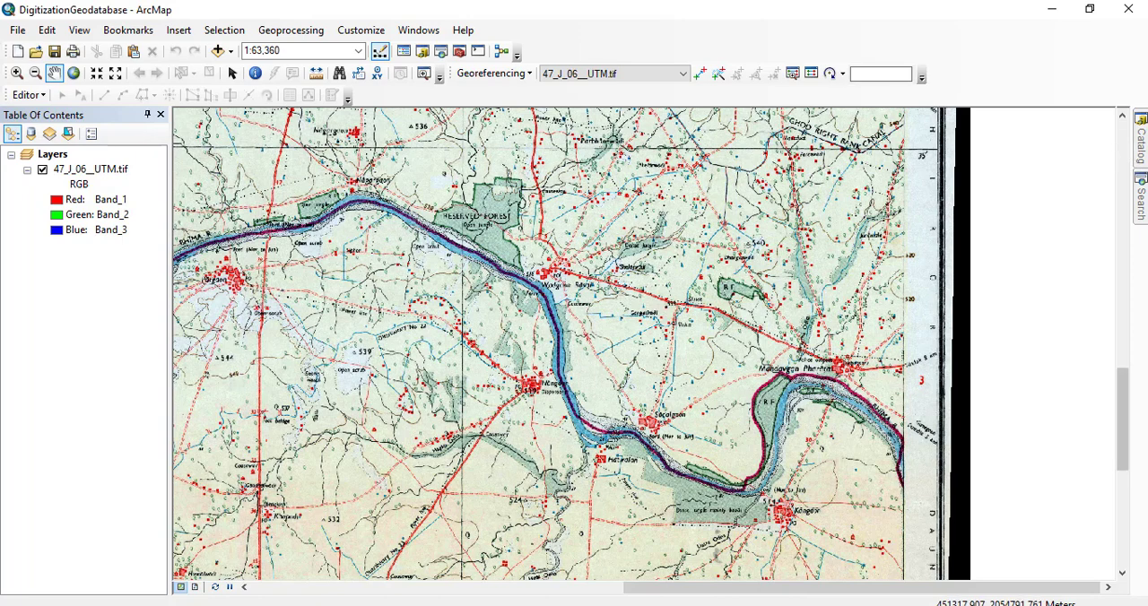
Create a new file geodatabase in the GeodatabaseMethod folder under UDEMY > TASKS > Digitization.
left_click(1141, 151)
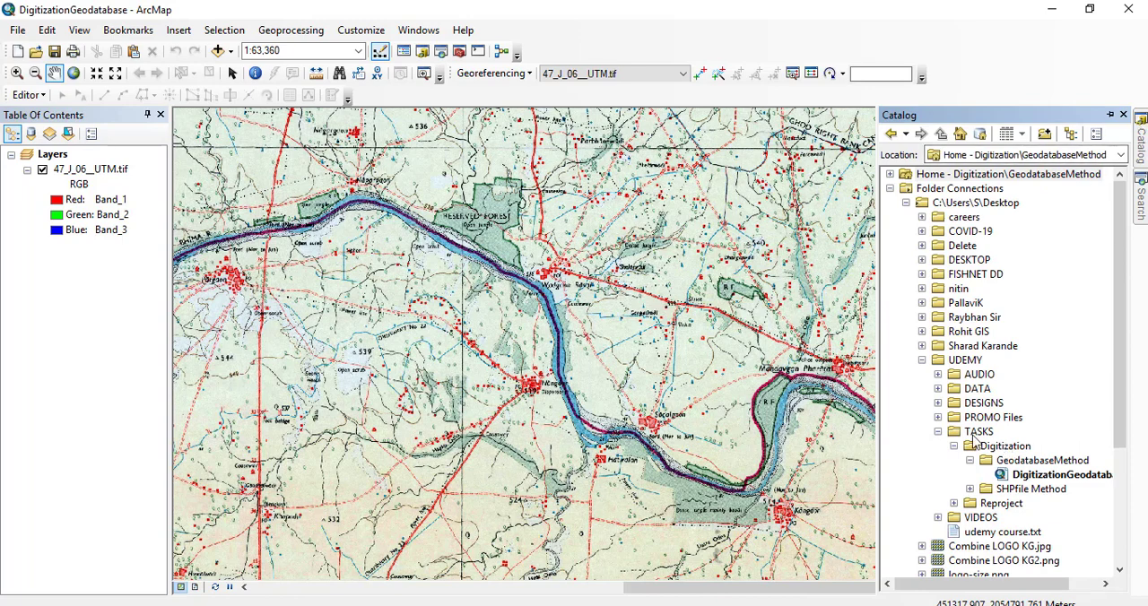
left_click(956, 366)
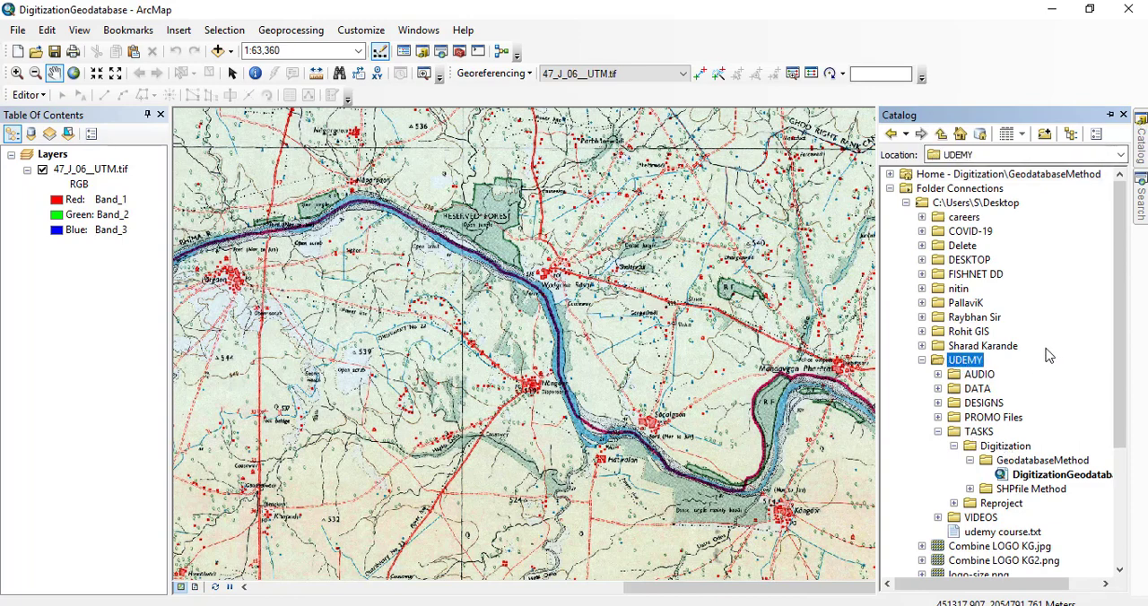
scroll(1047, 357, "down", 3)
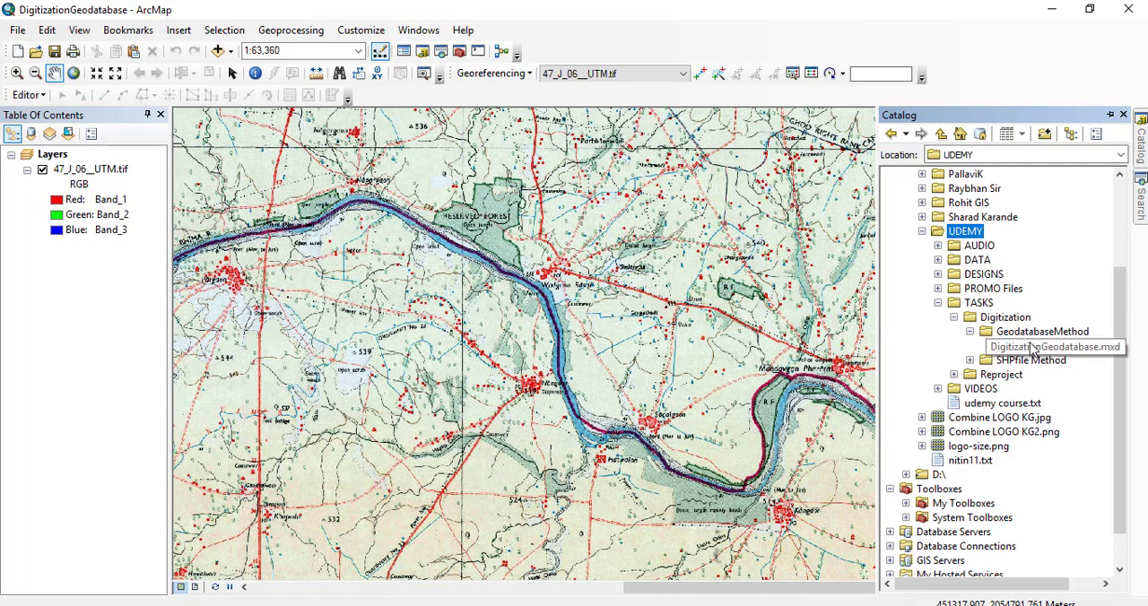
left_click(979, 304)
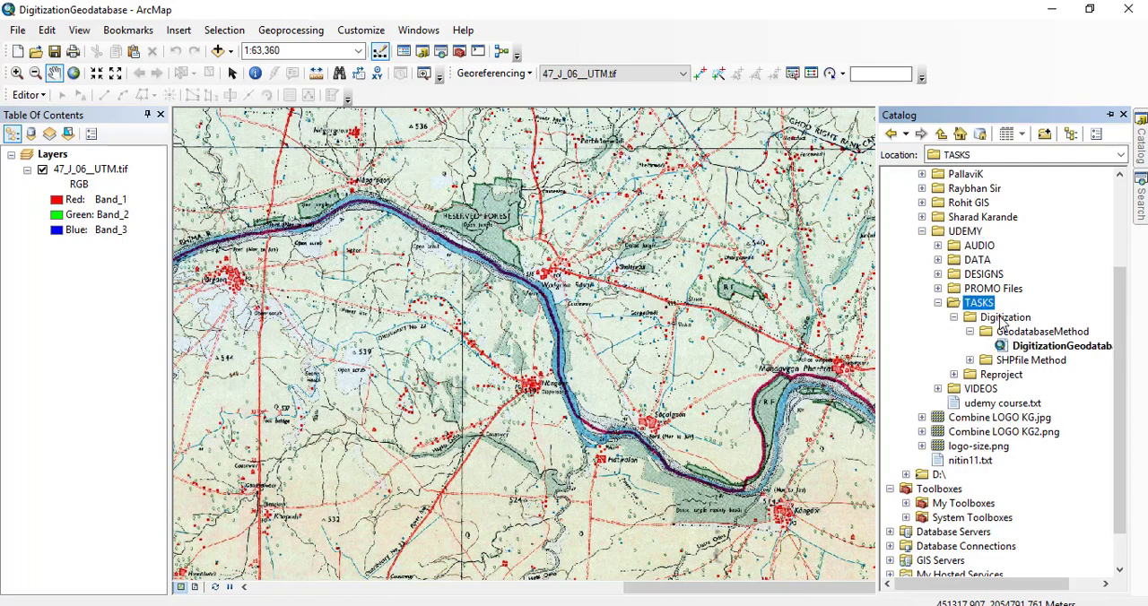
left_click(1005, 317)
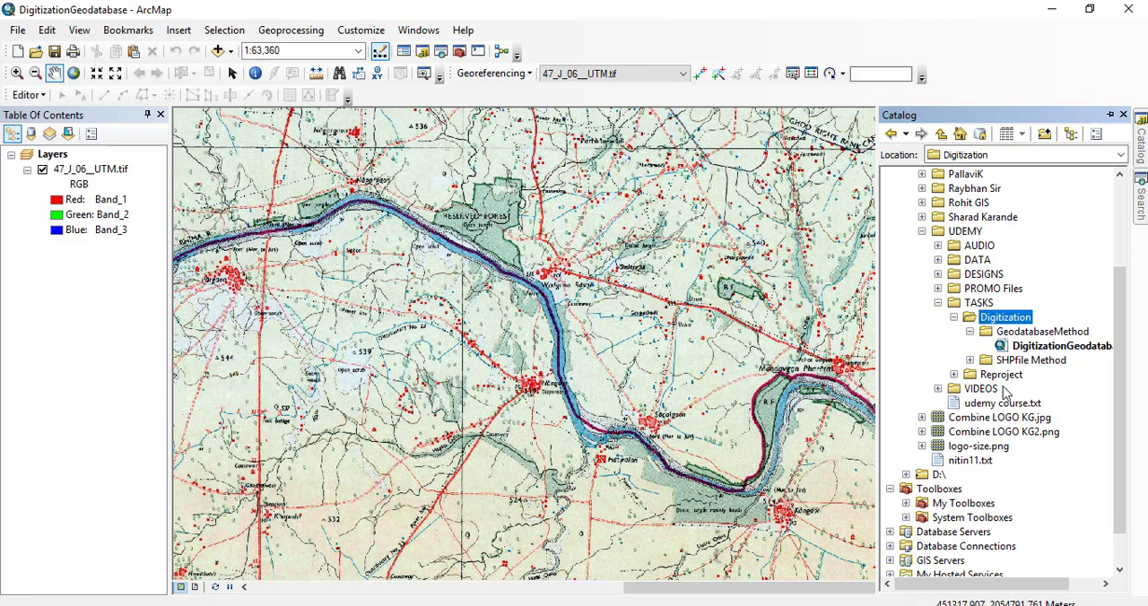
left_click(1009, 361)
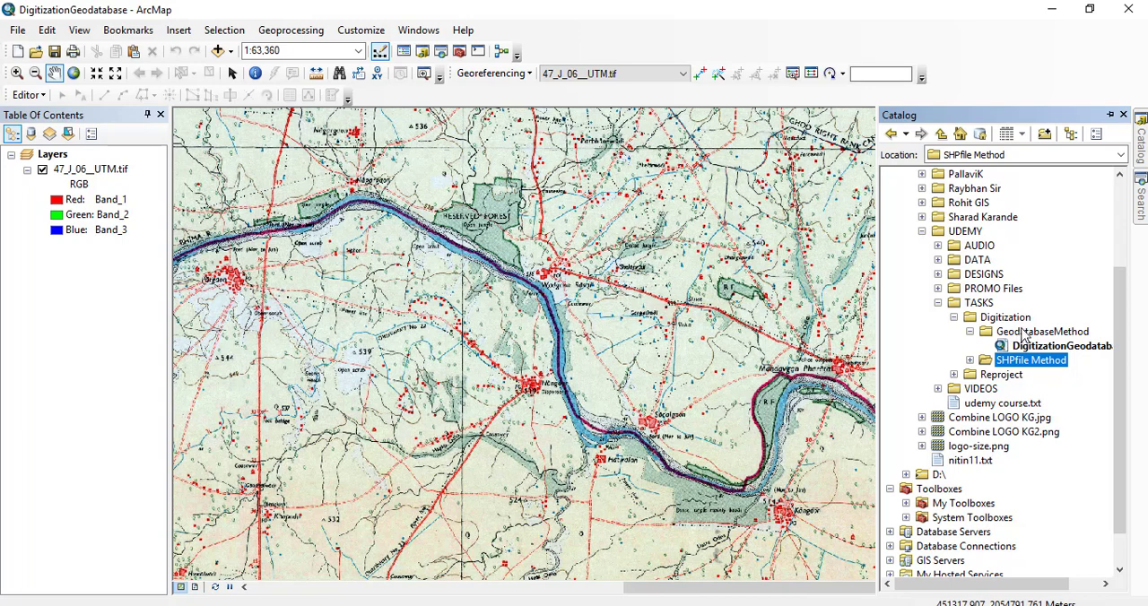
right_click(1036, 333)
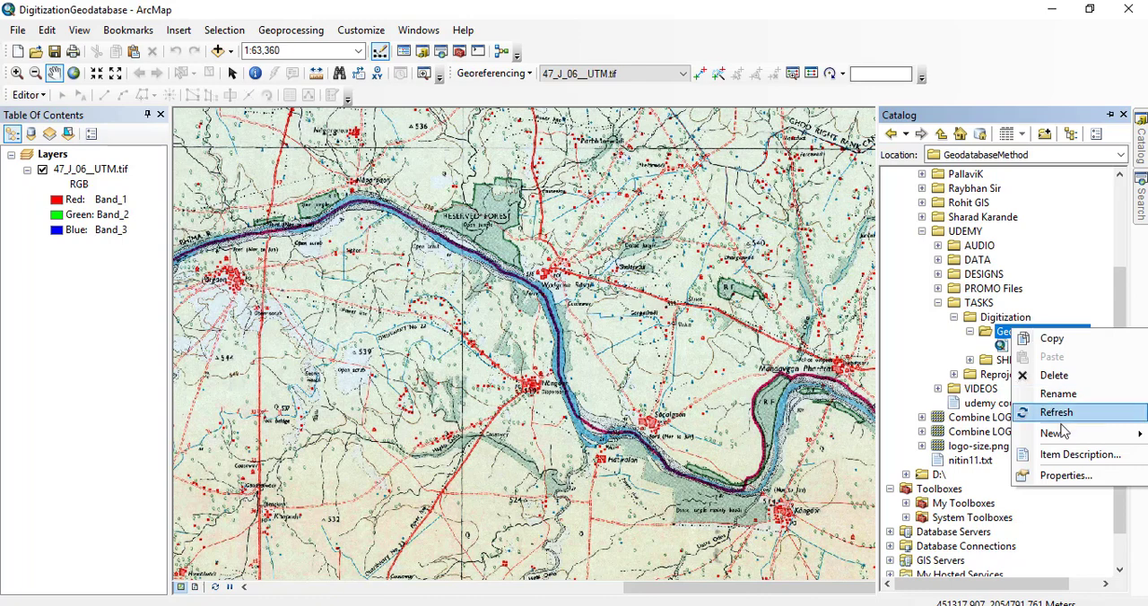
mouse_move(1020, 431)
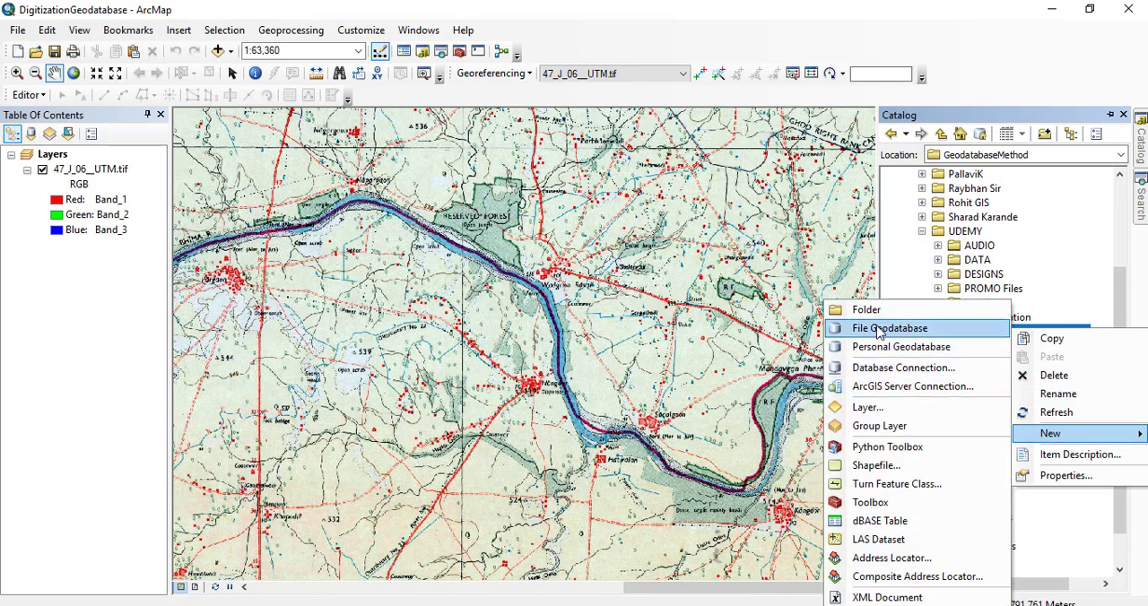
left_click(880, 329)
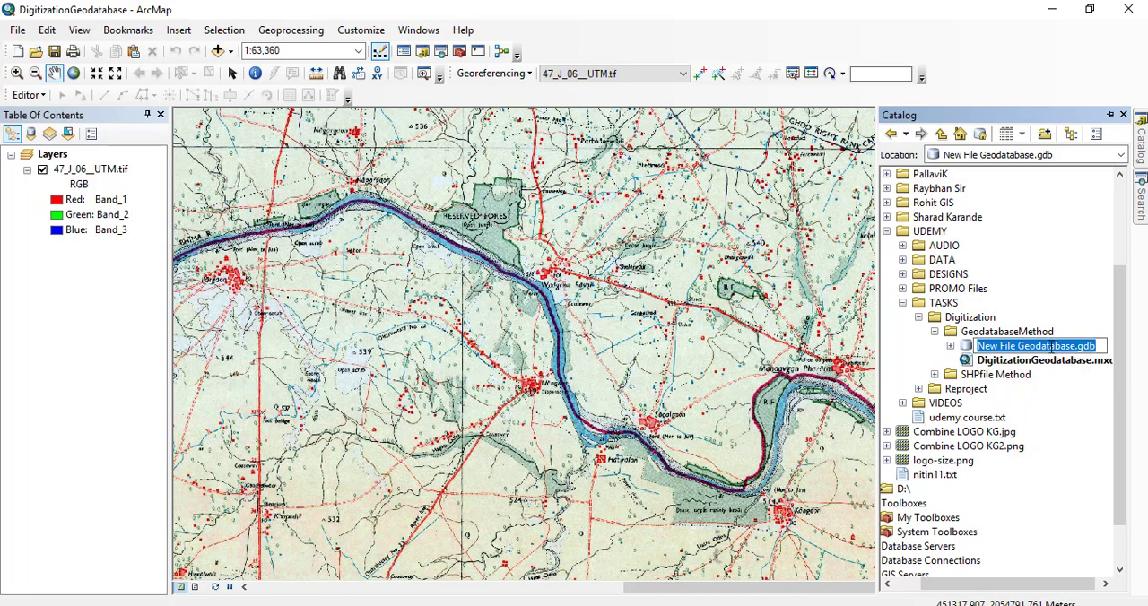
Name the new file geodatabase 47_J_06, keeping the .gdb extension.
left_click_drag(1074, 347, 953, 349)
type("T")
key("BackSpace")
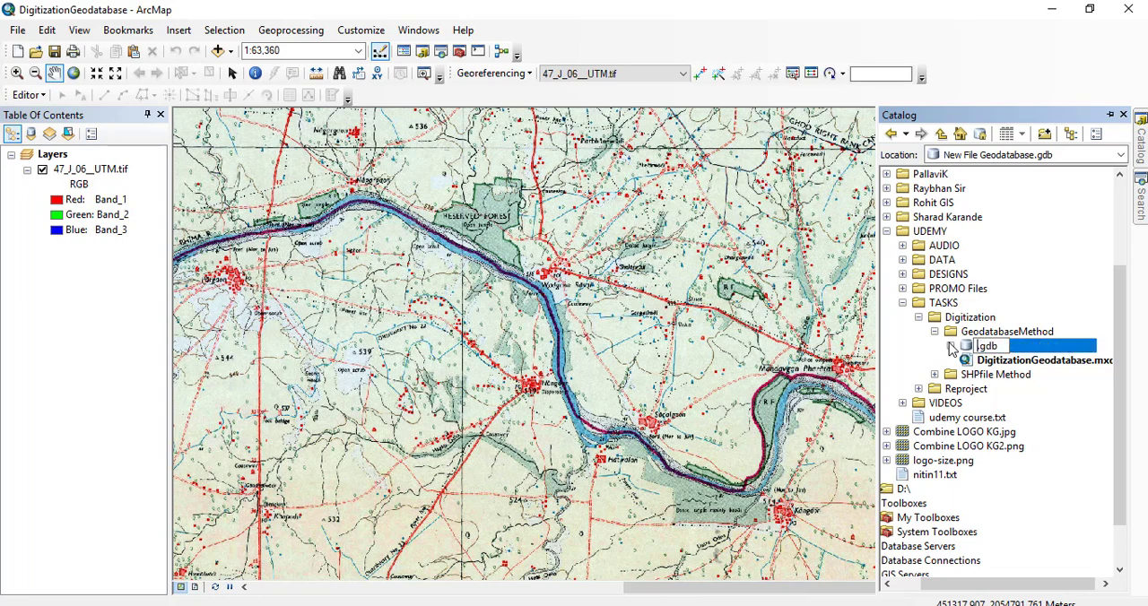
type("47_J_06")
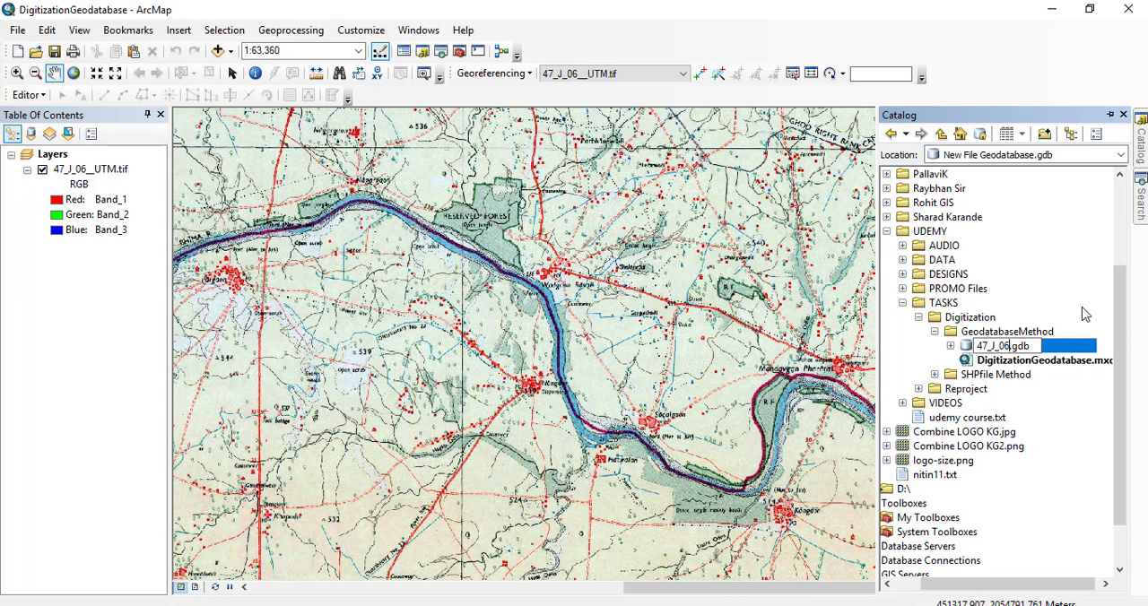
key("Return")
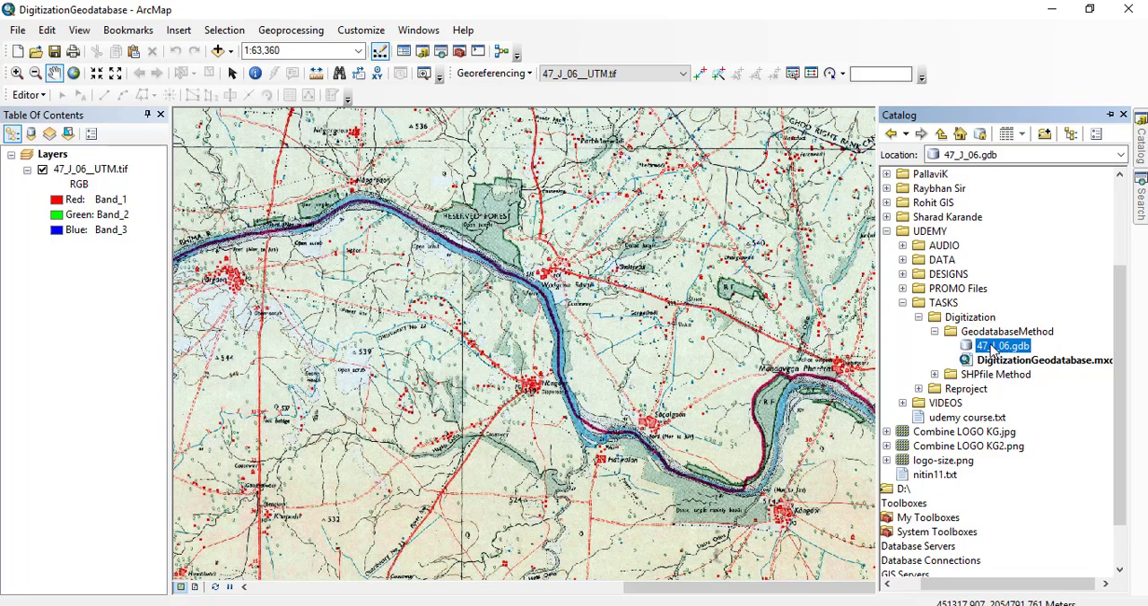
Start a new feature dataset inside the 47_J_06 geodatabase.
right_click(992, 349)
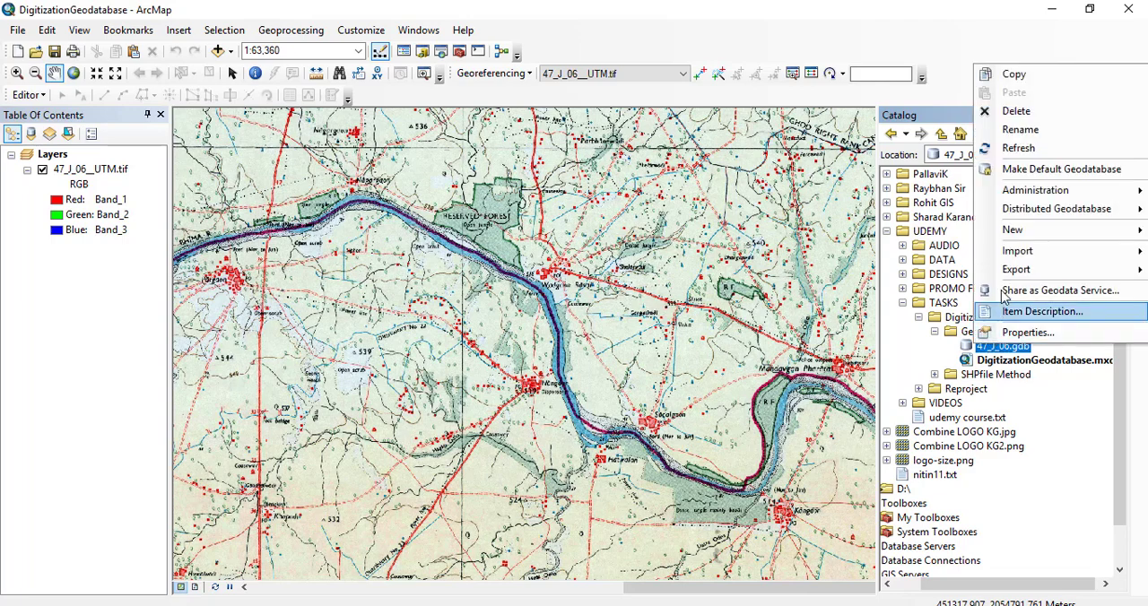
mouse_move(1018, 235)
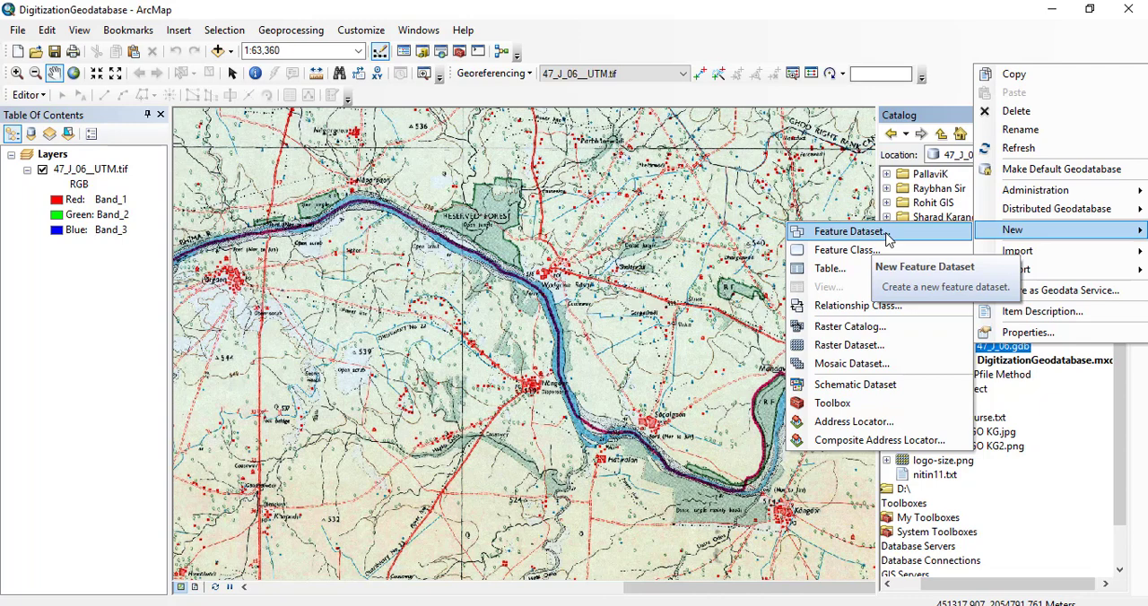
left_click(887, 239)
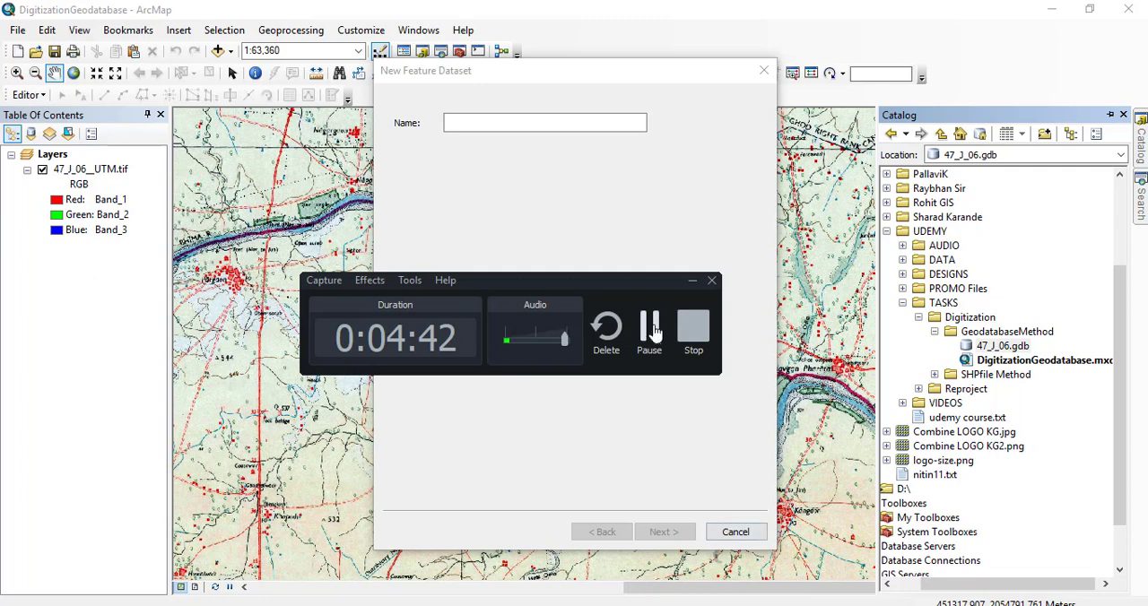
left_click(653, 327)
left_click(518, 123)
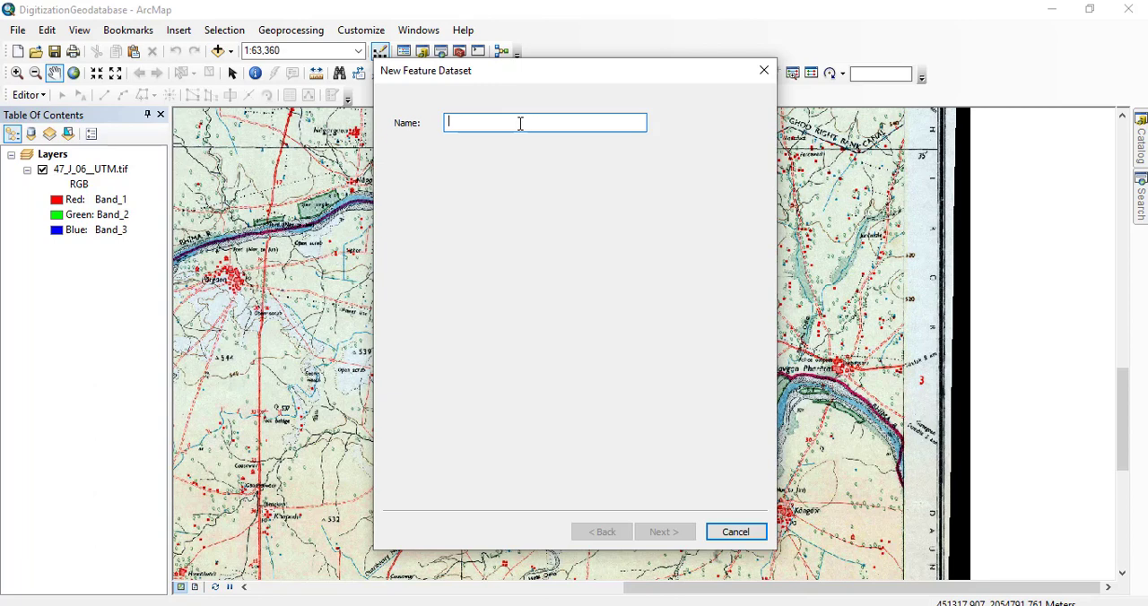
type("Poin")
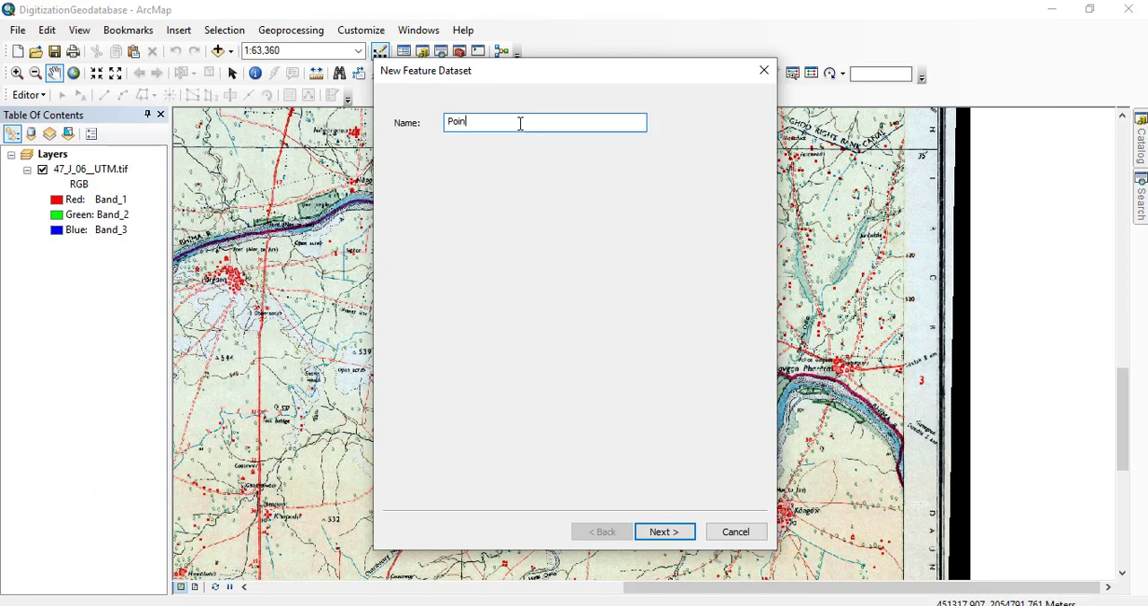
type("t")
key("BackSpace")
key("BackSpace")
key("BackSpace")
key("BackSpace")
key("BackSpace")
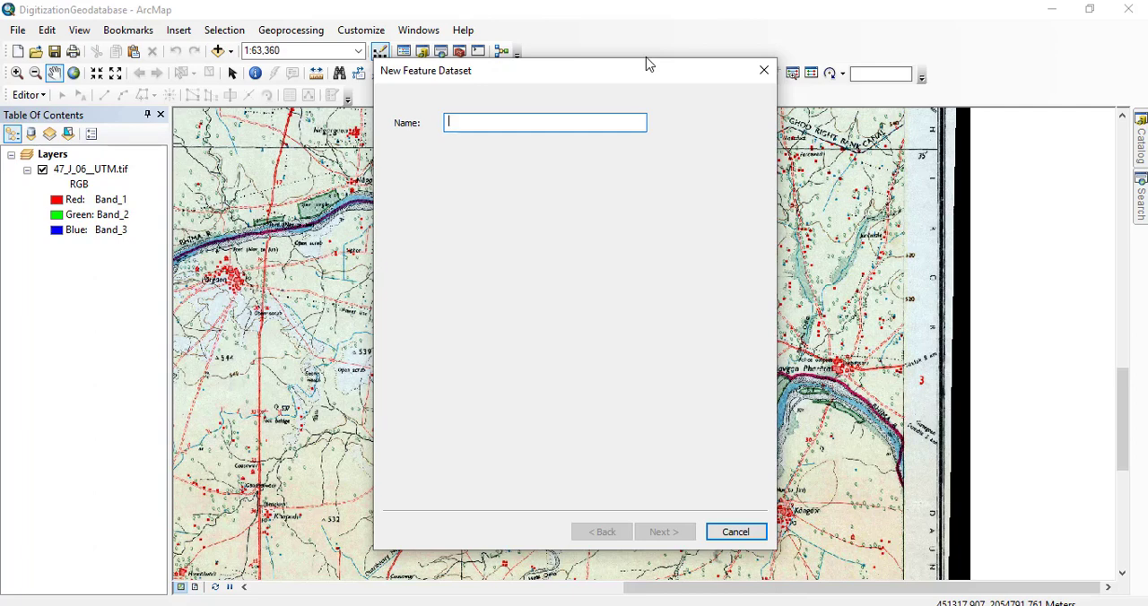
Name the feature dataset TopoWork and proceed to its XY coordinate system.
type("Topo")
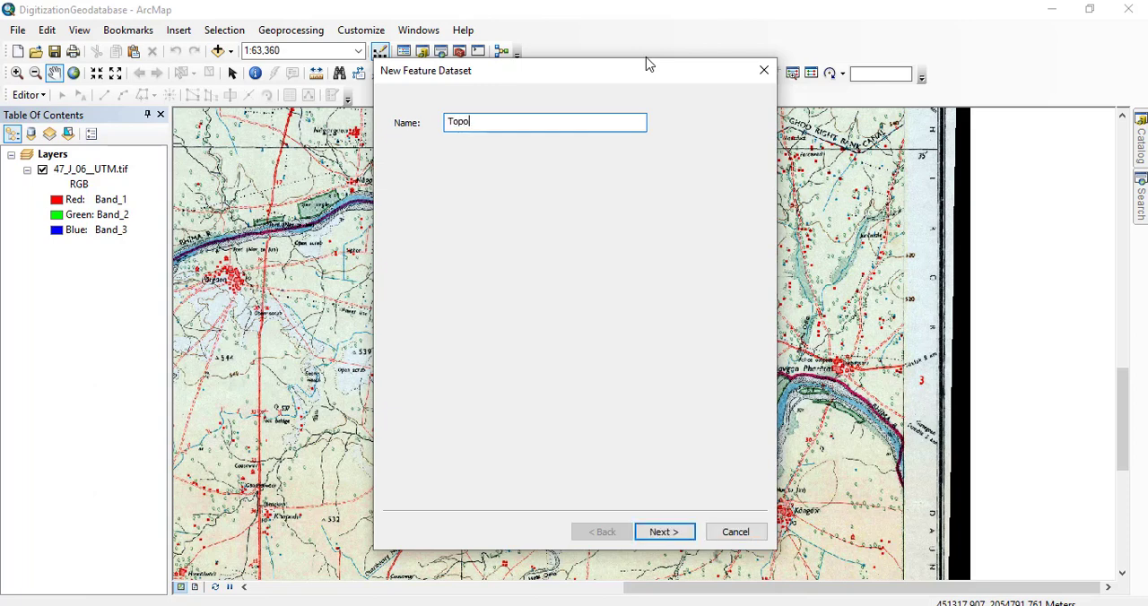
type("Work")
left_click(660, 534)
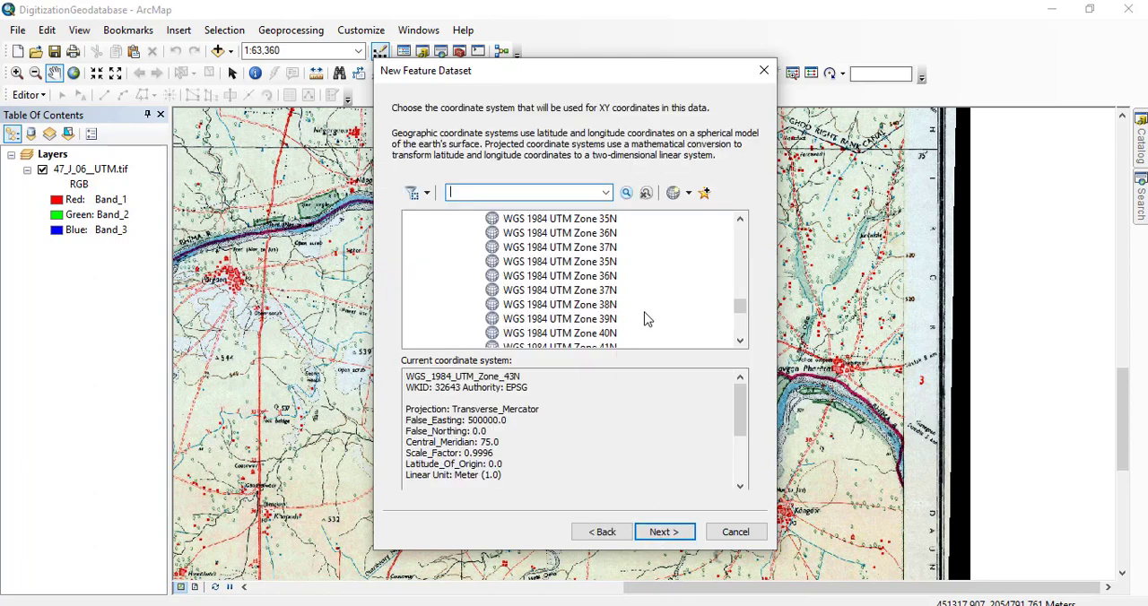
Browse the projected coordinate systems to the WGS 1984 group under UTM.
scroll(649, 320, "up", 15)
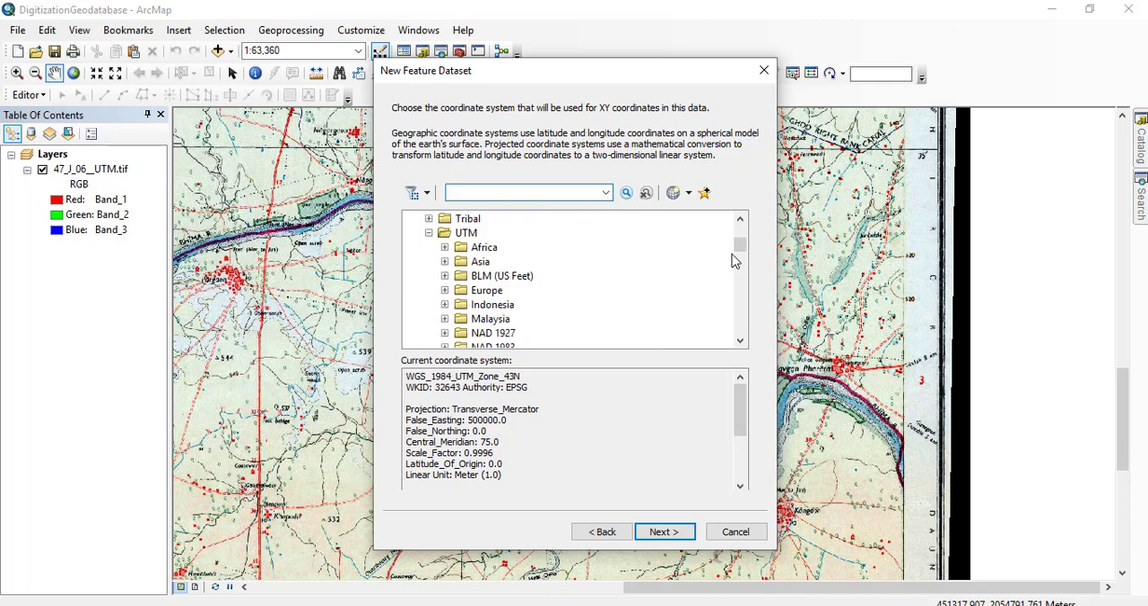
mouse_move(738, 244)
left_mouse_down()
mouse_move(740, 223)
mouse_move(738, 252)
mouse_move(740, 237)
left_mouse_up()
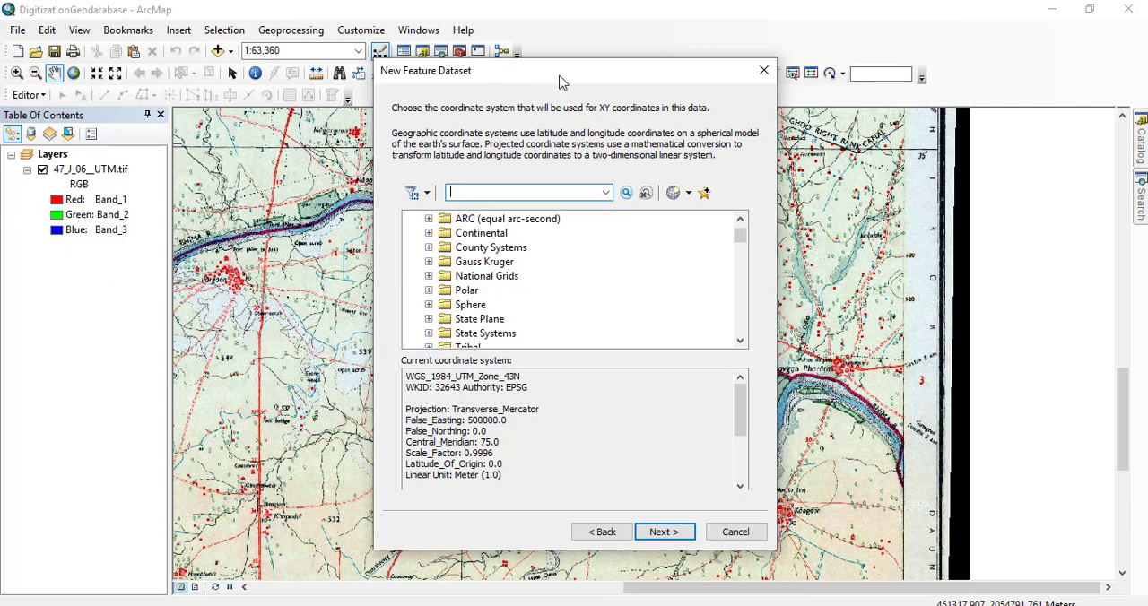
left_click_drag(563, 73, 552, 56)
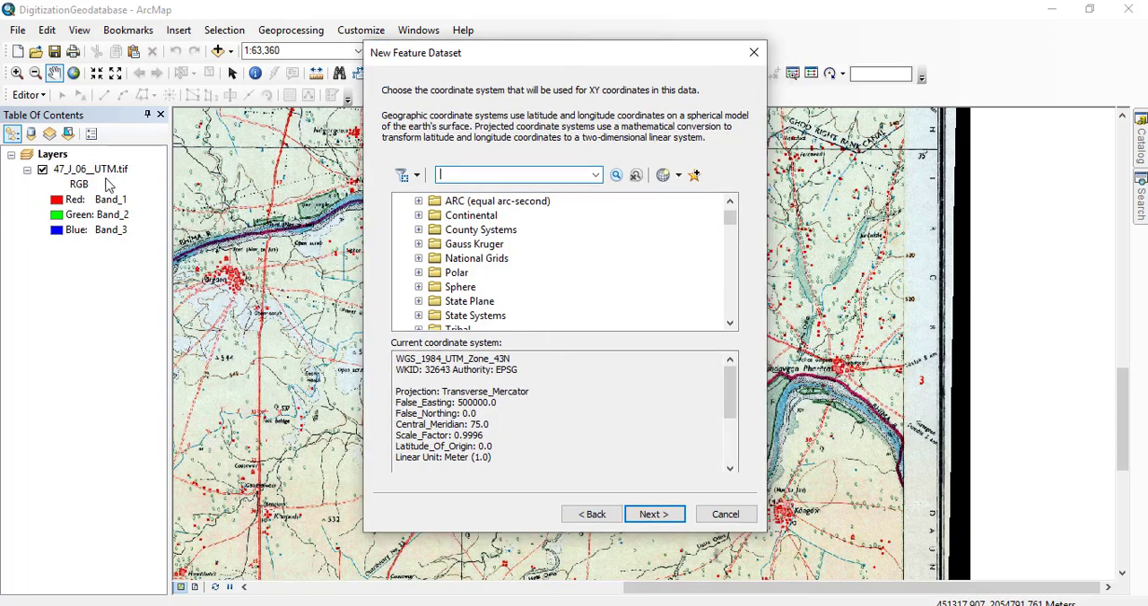
scroll(601, 253, "up", 1)
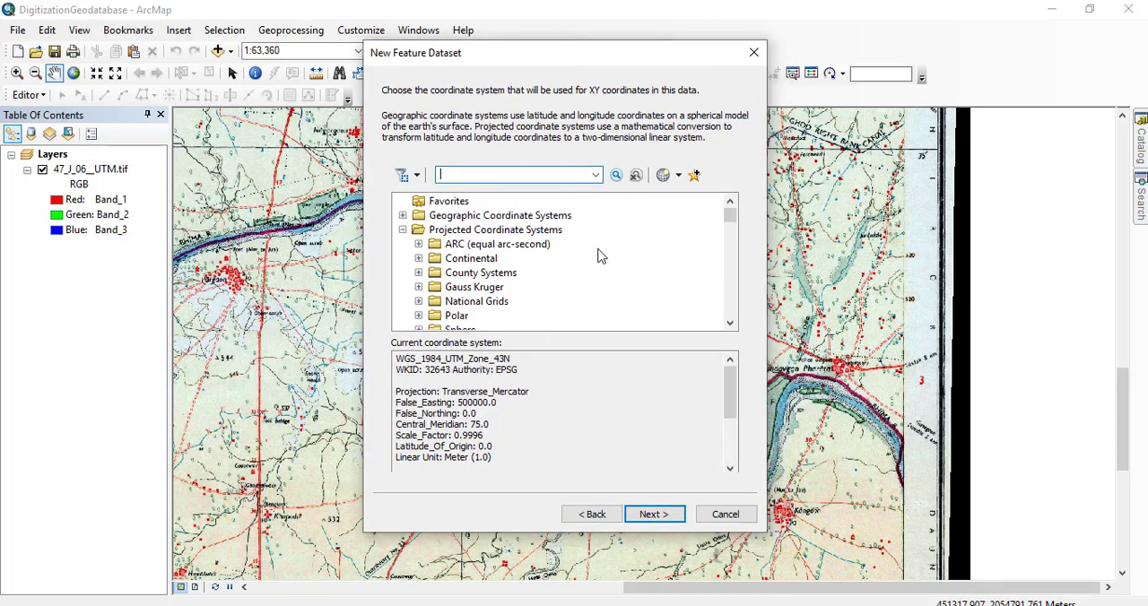
left_click(402, 231)
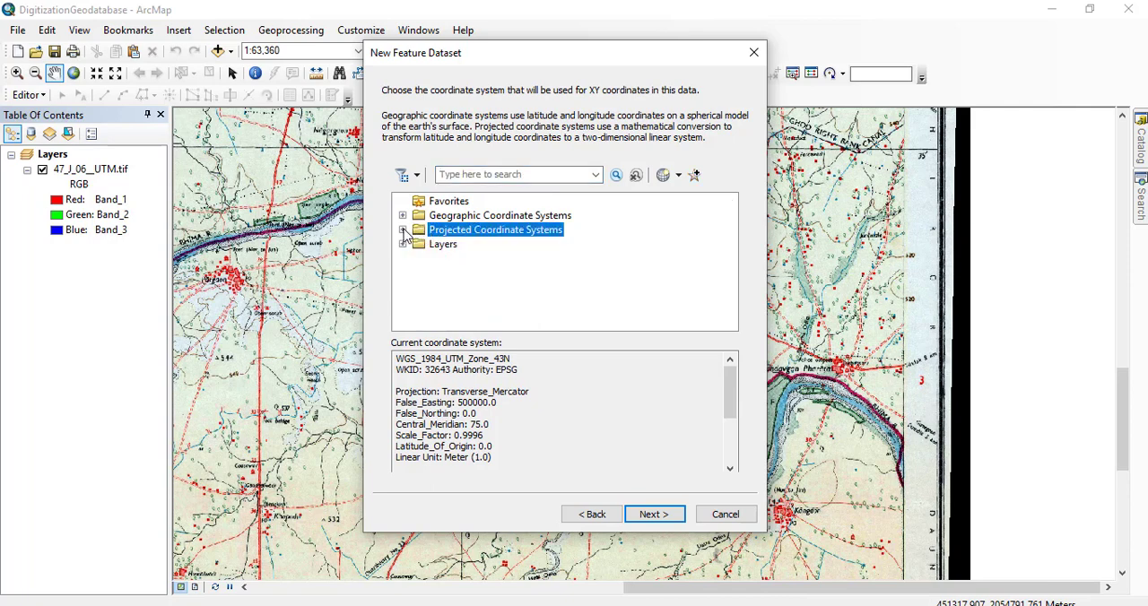
left_click(402, 232)
scroll(461, 278, "down", 2)
left_click(444, 273)
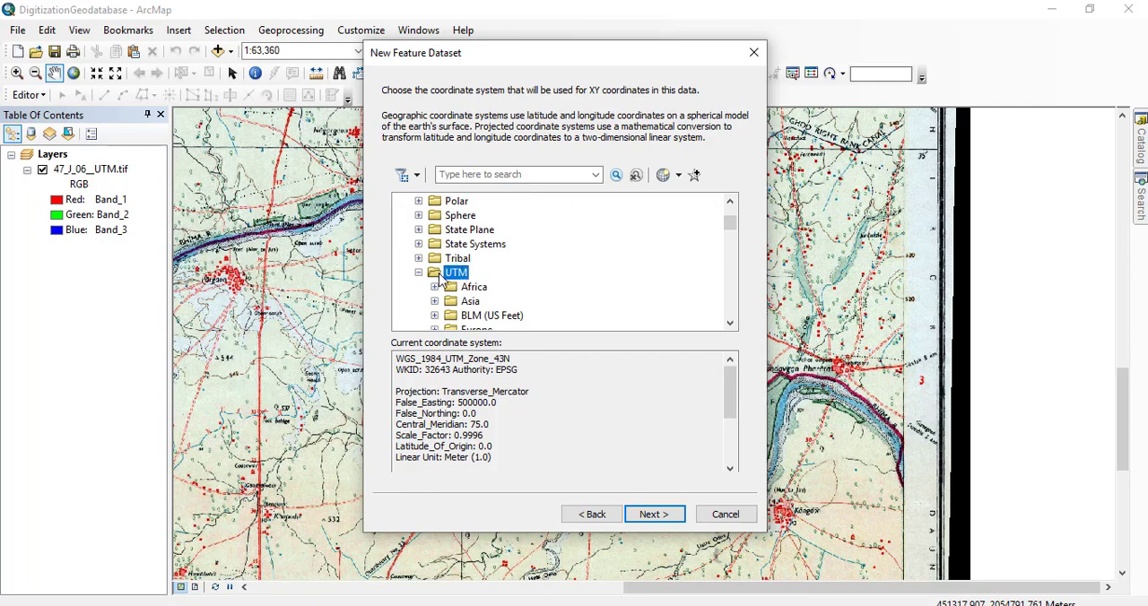
left_click(418, 271)
left_click(418, 272)
scroll(449, 269, "down", 4)
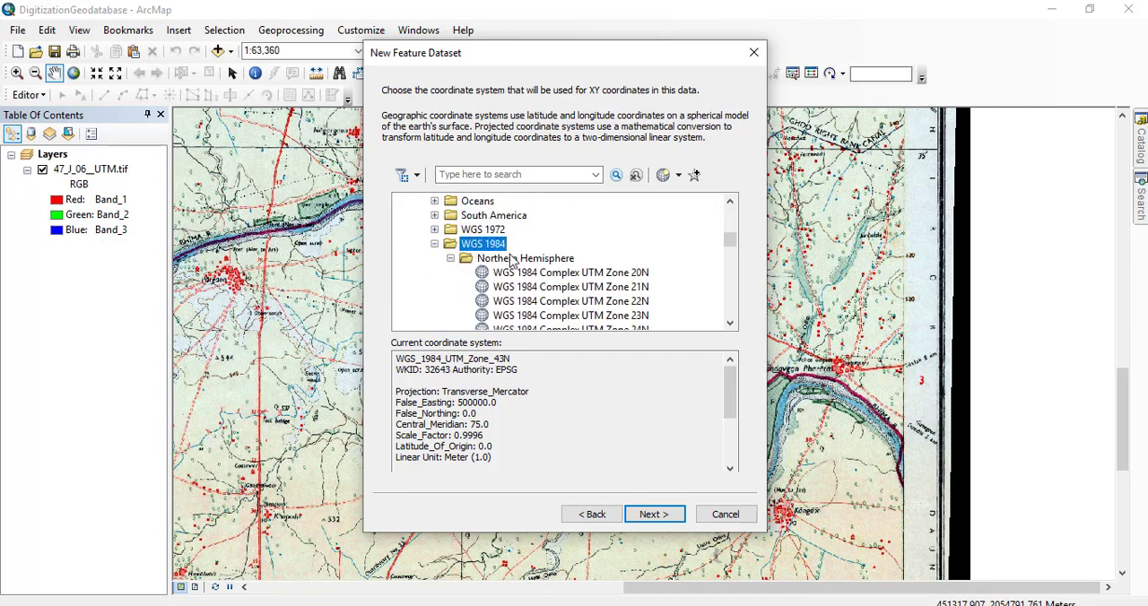
Choose WGS 1984 UTM Zone 43N from the Northern Hemisphere group as the dataset's XY coordinate system.
left_click(553, 262)
scroll(638, 285, "down", 8)
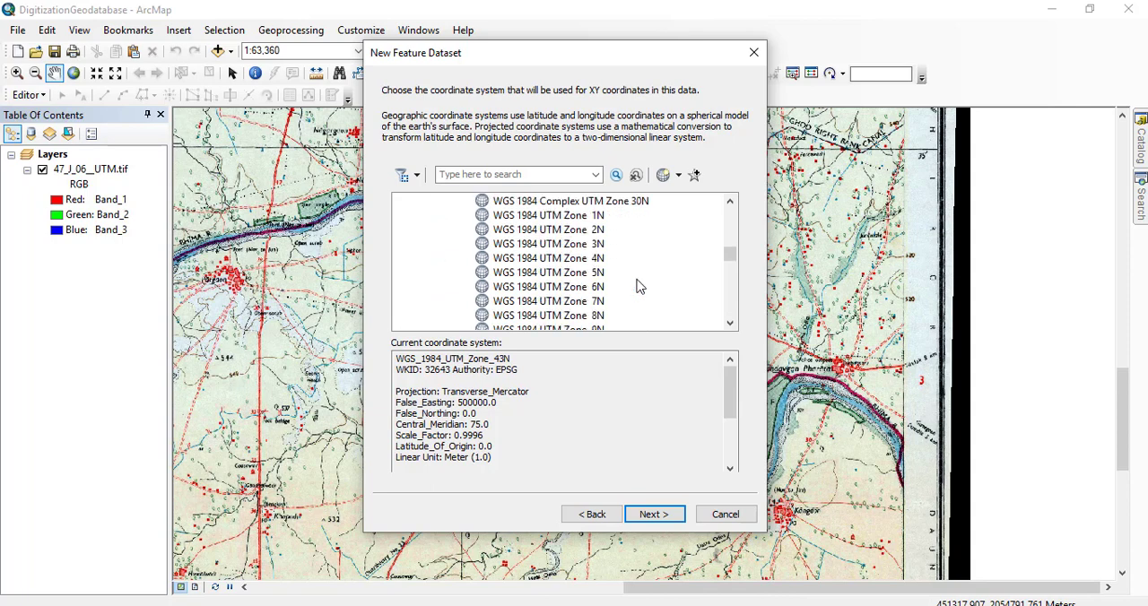
scroll(639, 286, "down", 4)
scroll(638, 285, "down", 7)
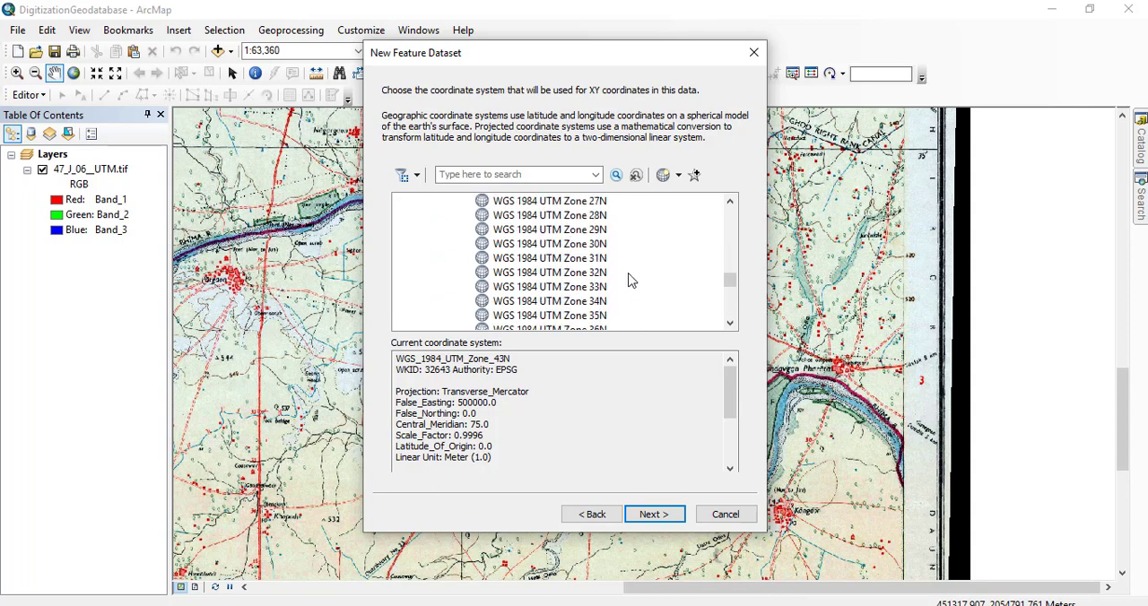
scroll(601, 269, "up", 1)
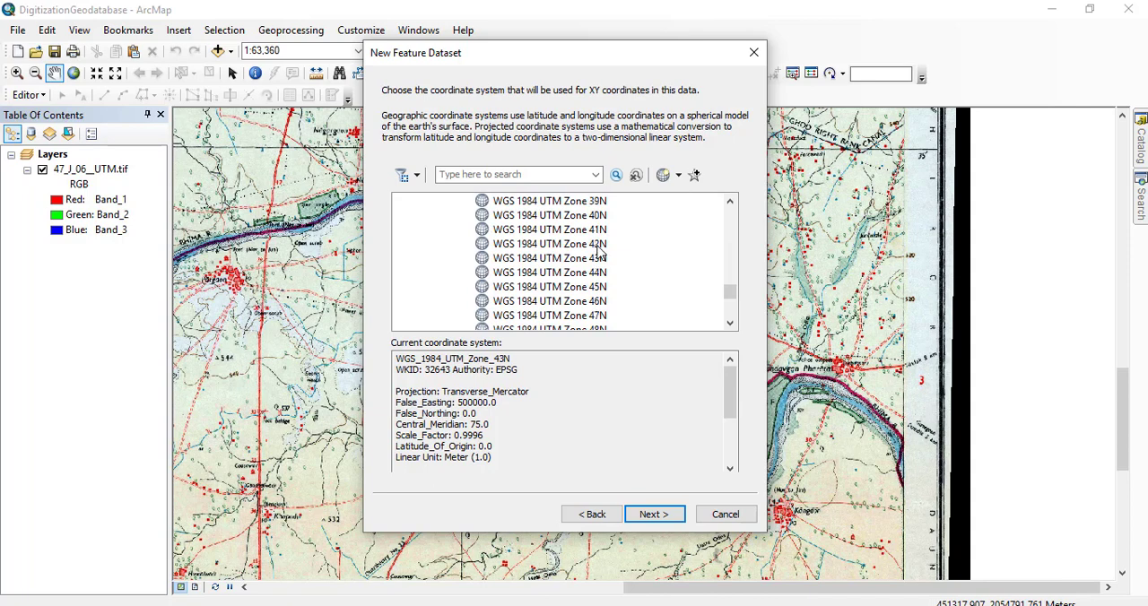
left_click(573, 258)
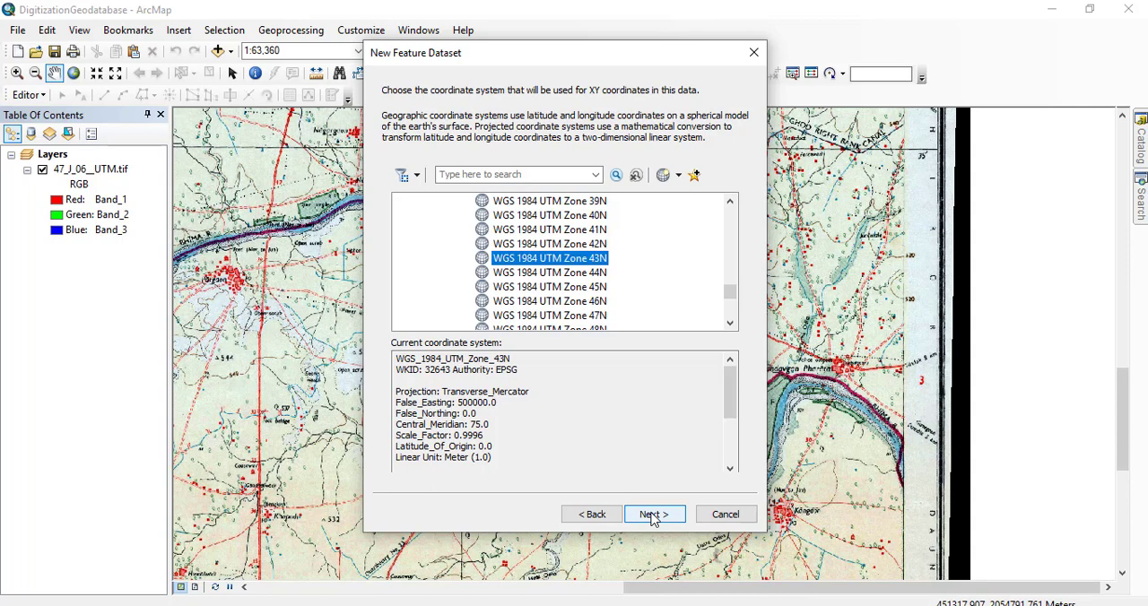
left_click(654, 515)
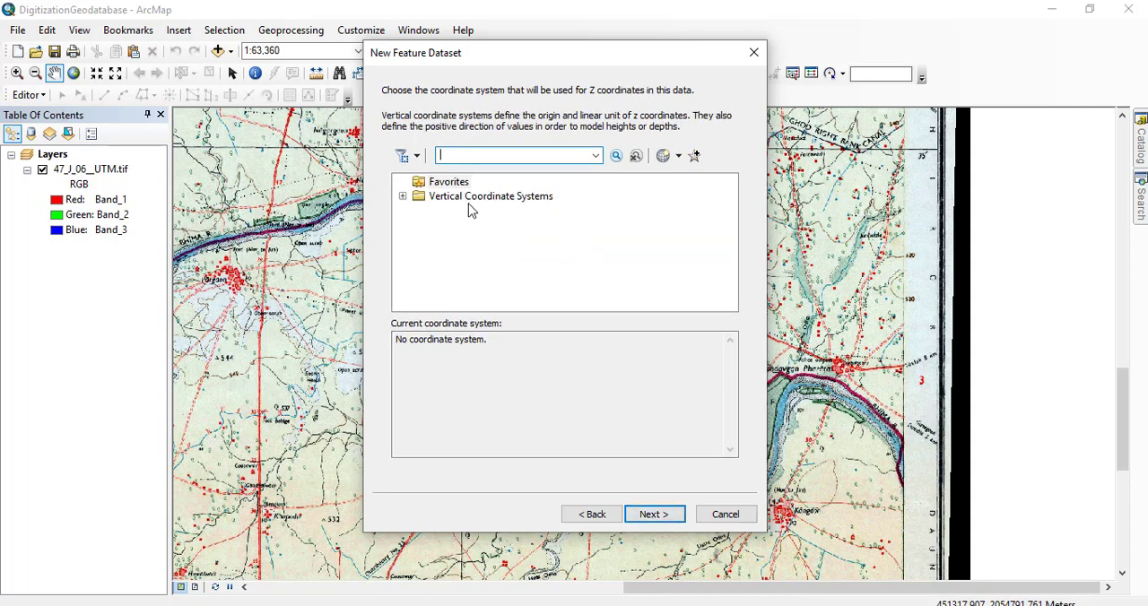
Leave the vertical coordinate system unset, accept the default tolerances and finish creating the TopoWork feature dataset.
left_click(442, 205)
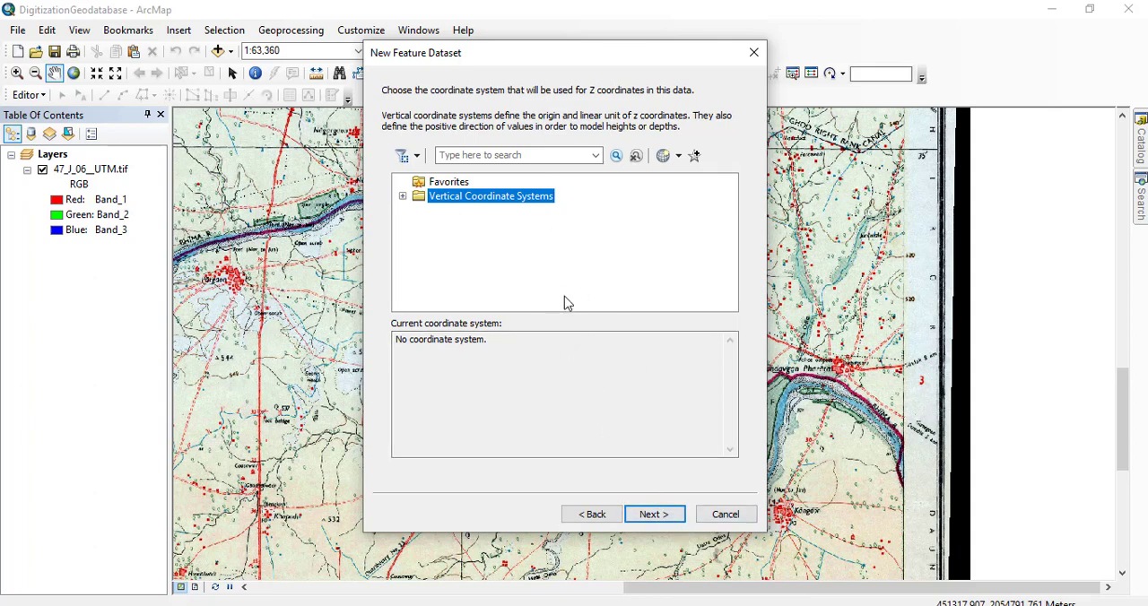
left_click(652, 514)
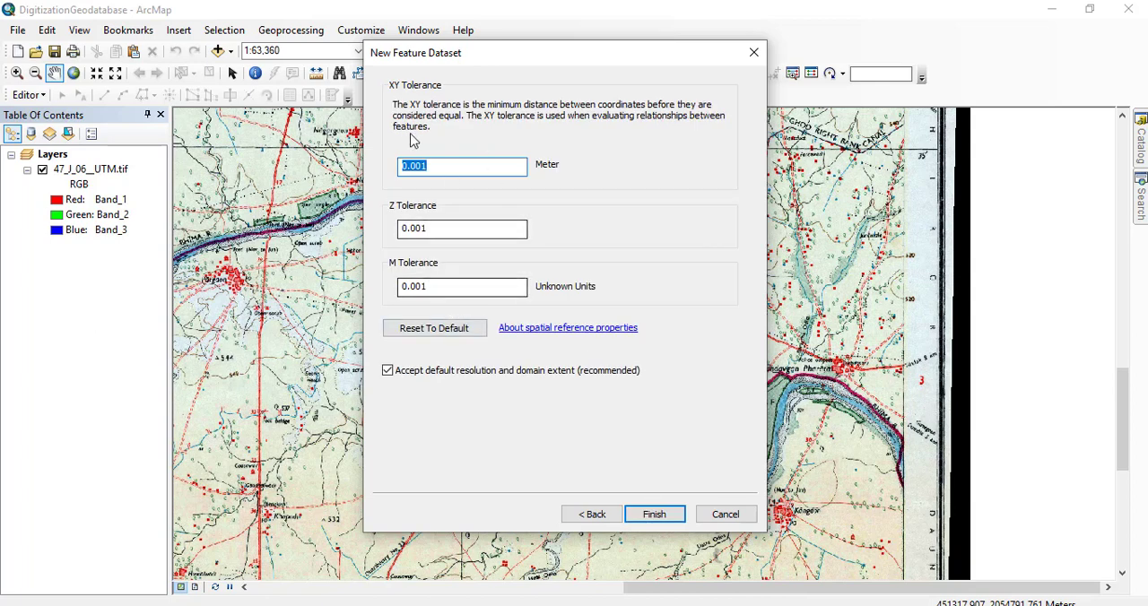
left_click(653, 515)
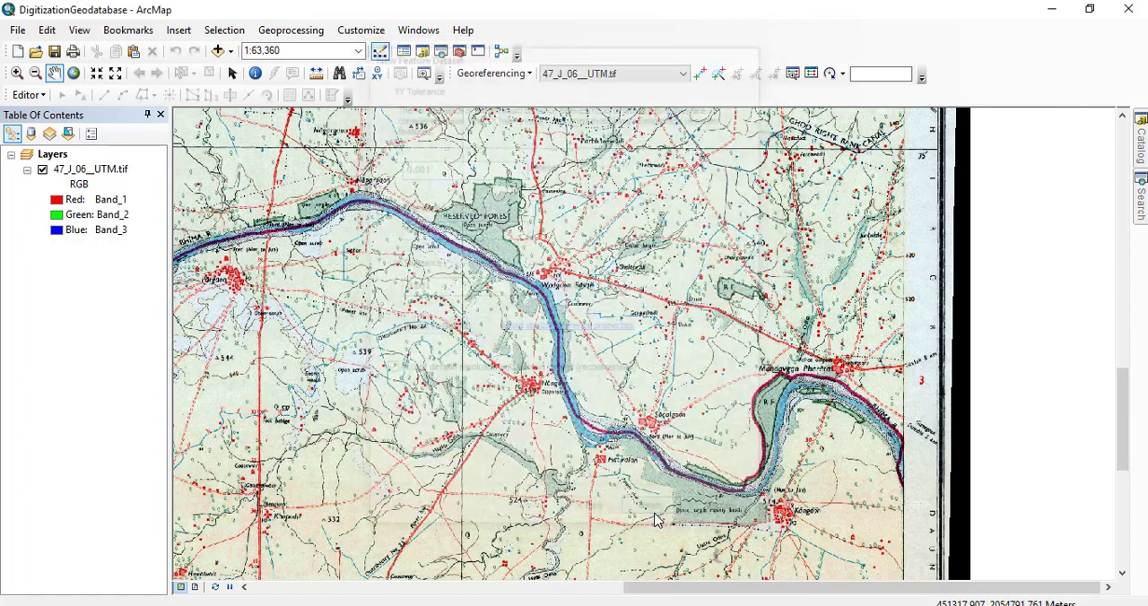
Start a new feature class inside the TopoWork feature dataset of the 47_J_06 geodatabase.
left_click(1142, 144)
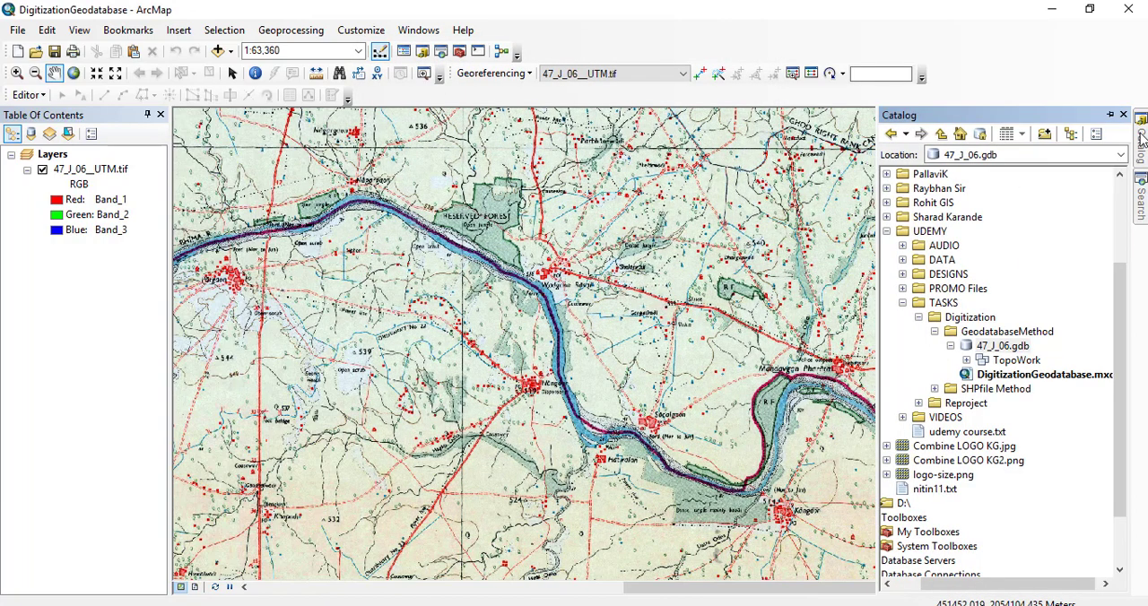
left_click(993, 349)
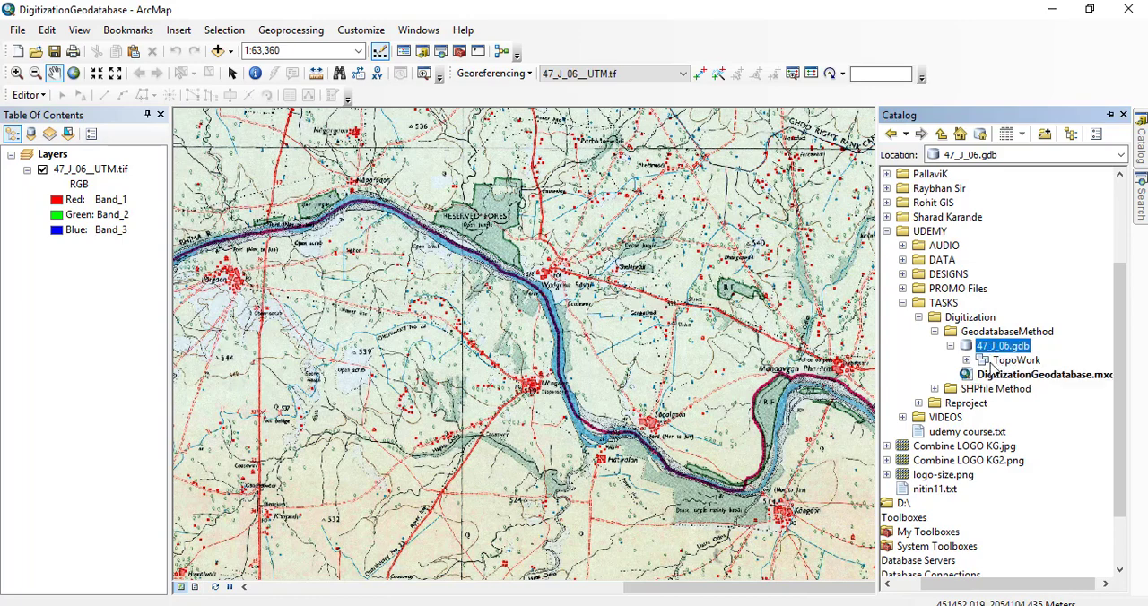
left_click(1004, 360)
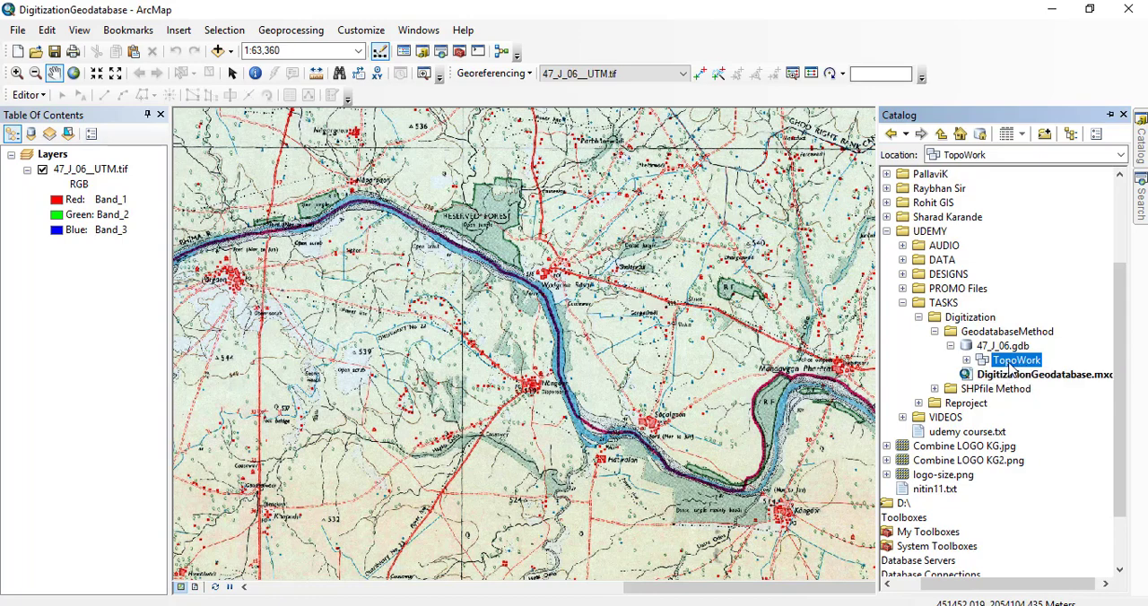
right_click(1012, 366)
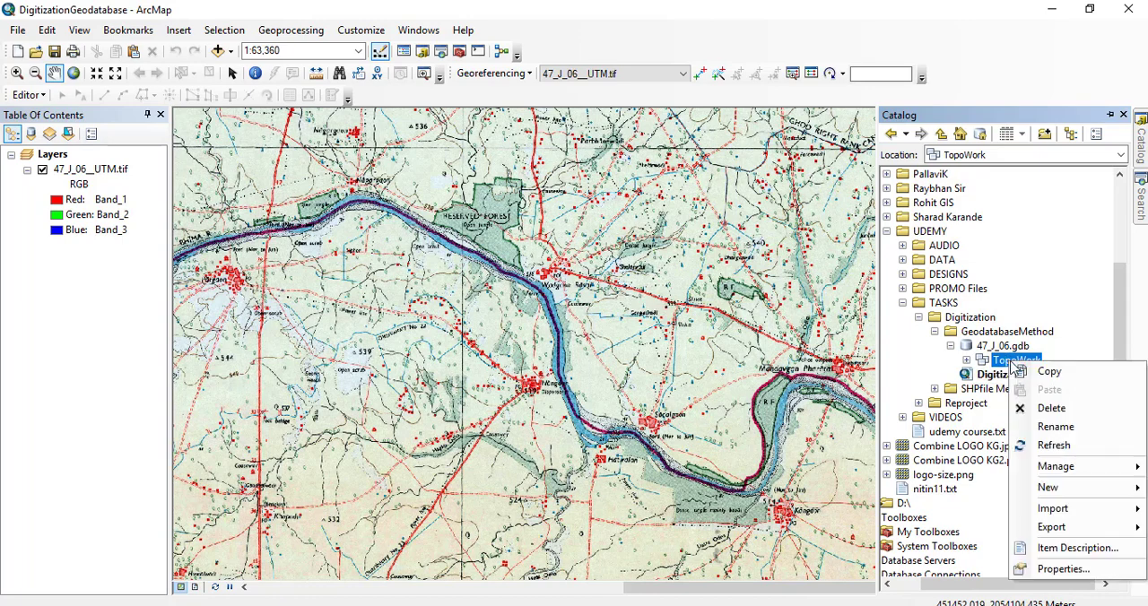
left_click(1032, 489)
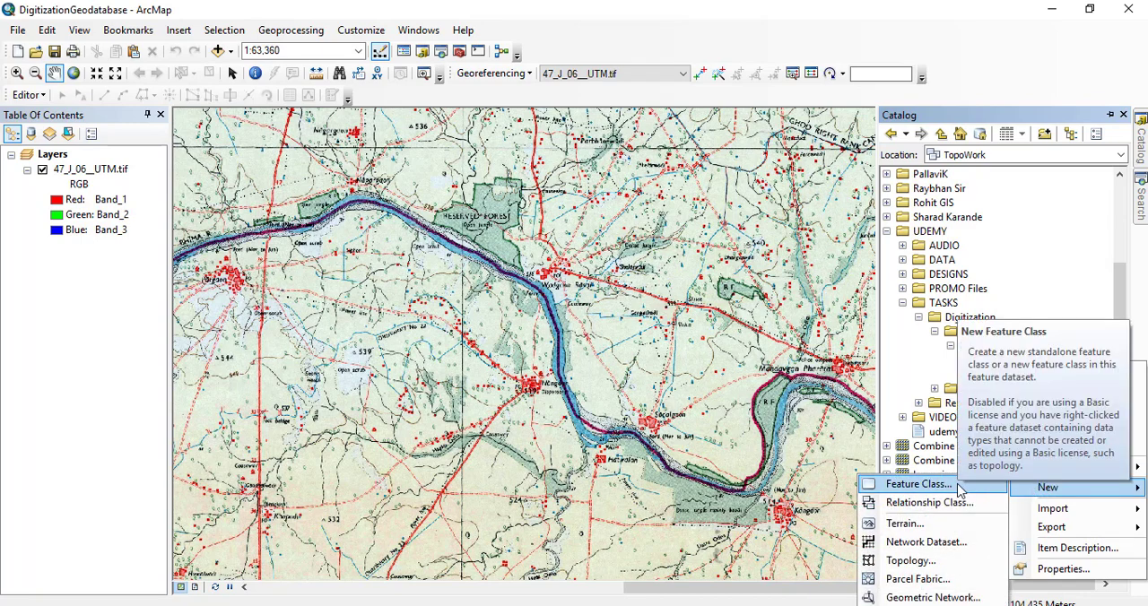
left_click(906, 484)
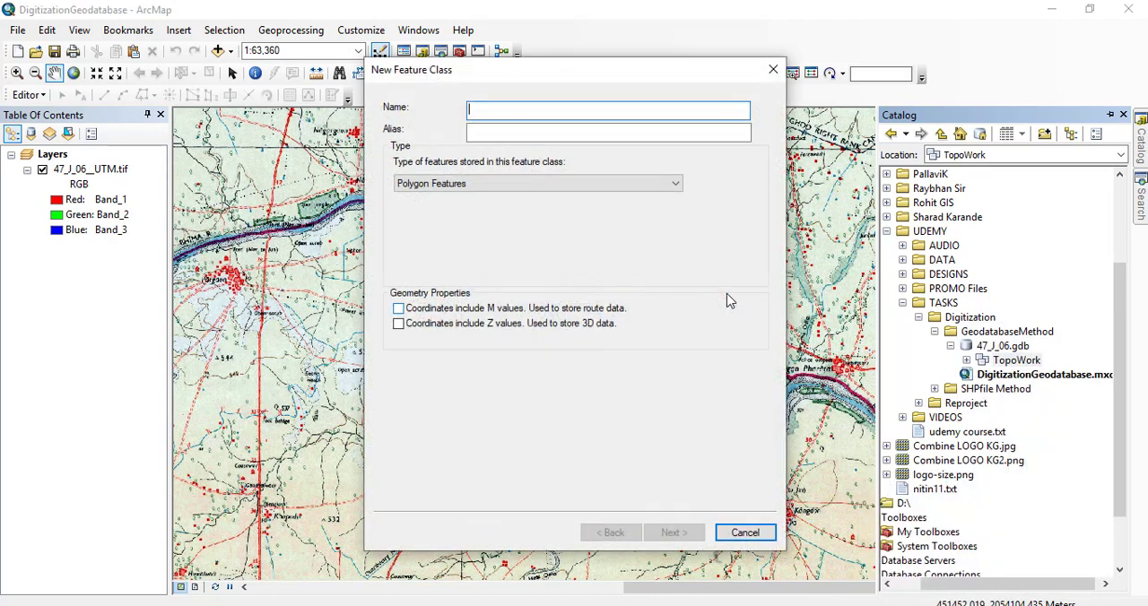
Enter Well as both the name and the alias of the new feature class.
left_click_drag(538, 69, 496, 39)
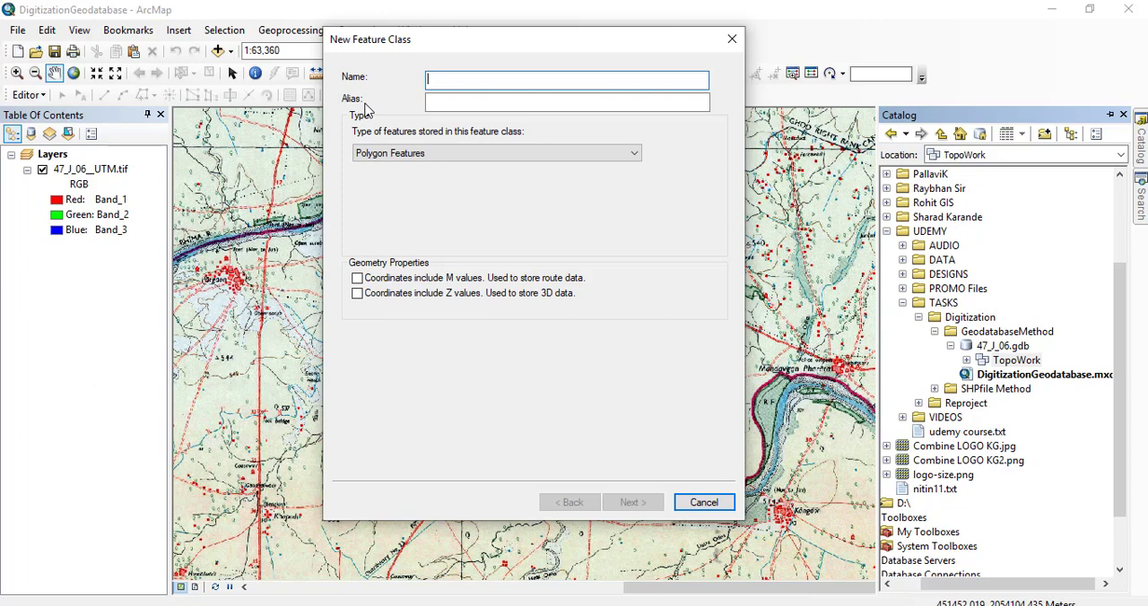
type("Well")
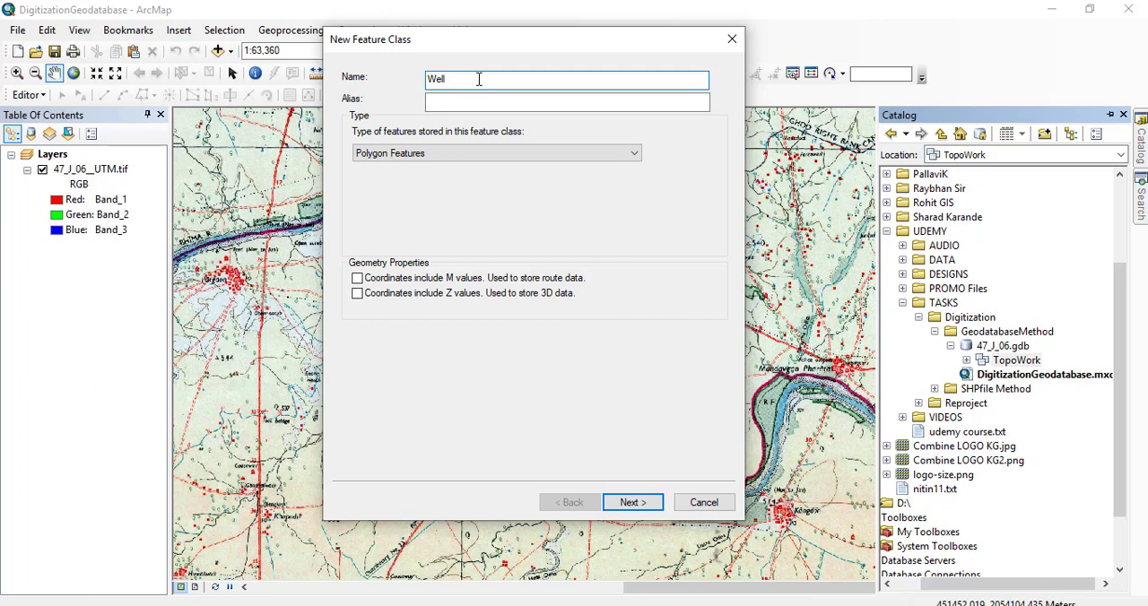
left_click_drag(479, 79, 411, 79)
left_click(495, 105)
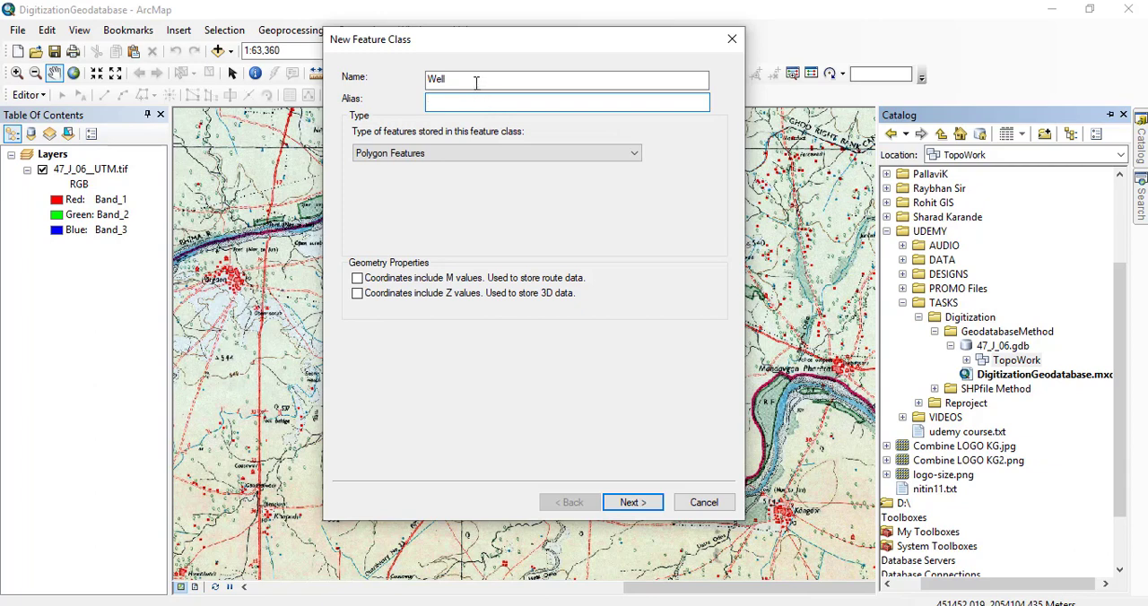
left_click(446, 79)
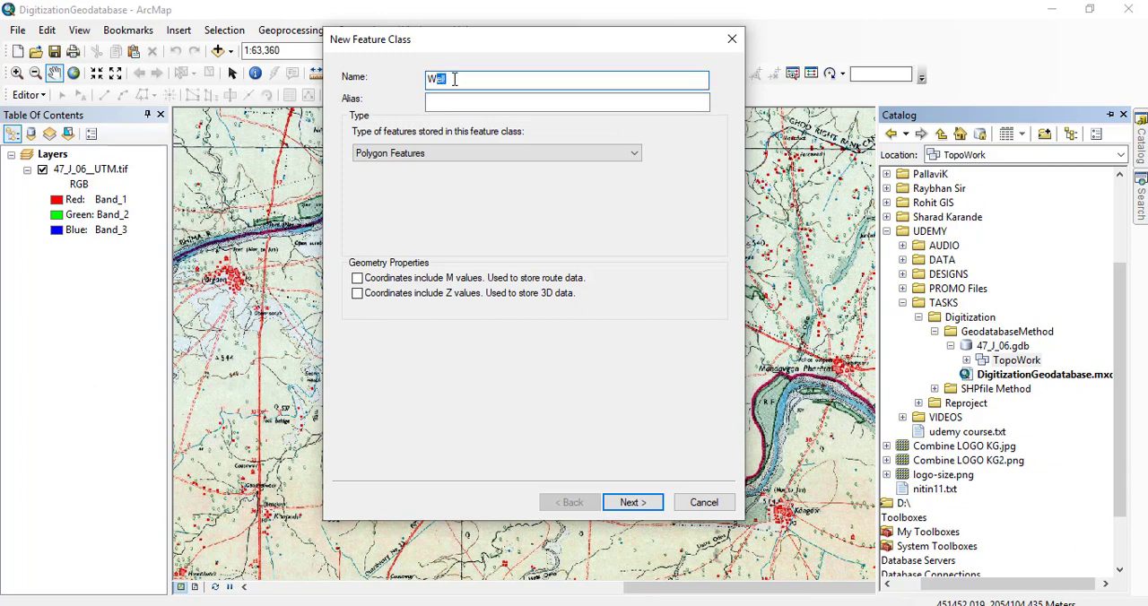
left_click_drag(455, 79, 427, 79)
key("ctrl+c")
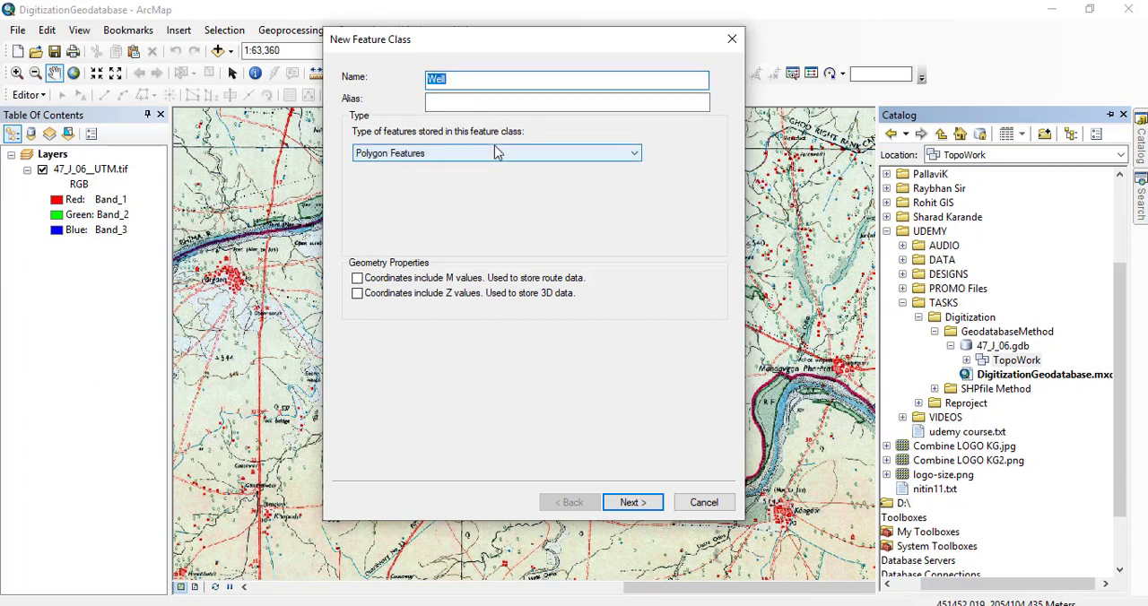
left_click(434, 103)
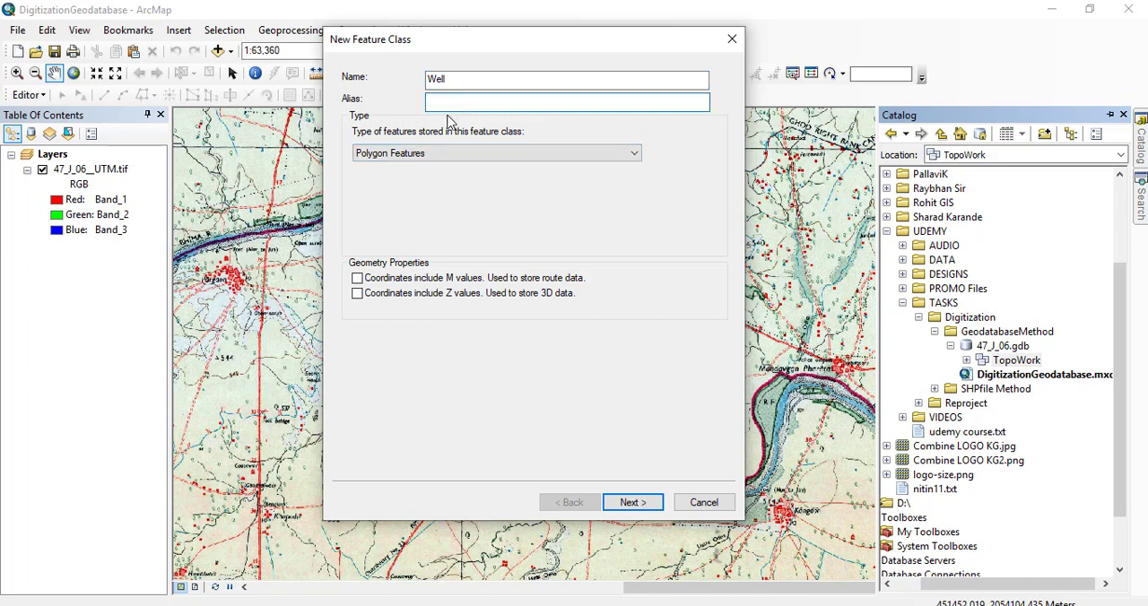
key("ctrl+v")
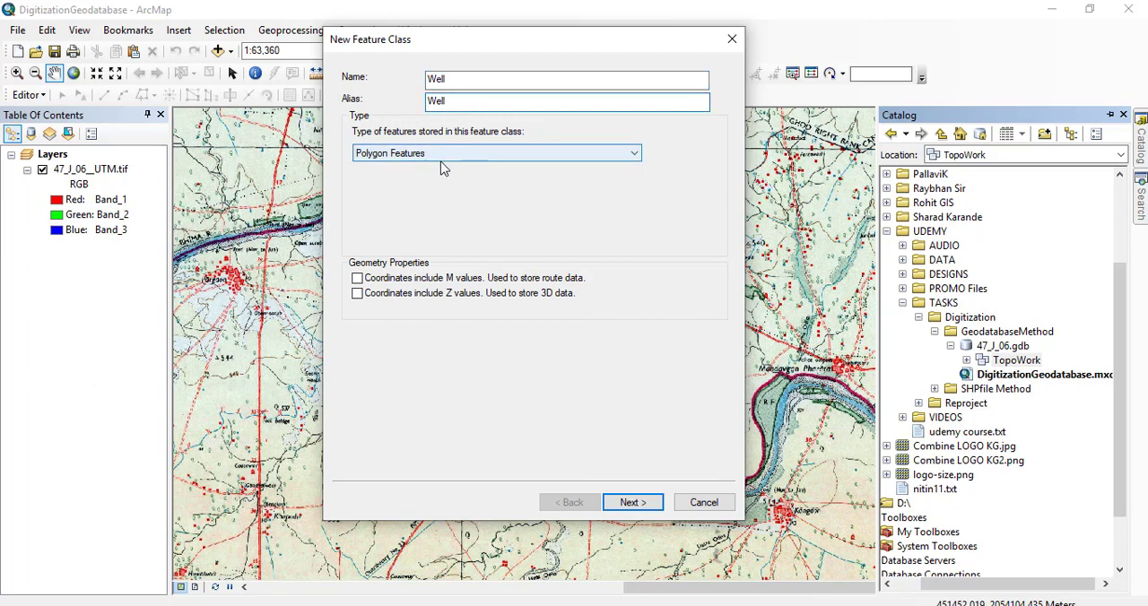
Set the Well feature class to store Point Features and proceed to its storage configuration.
left_click(412, 154)
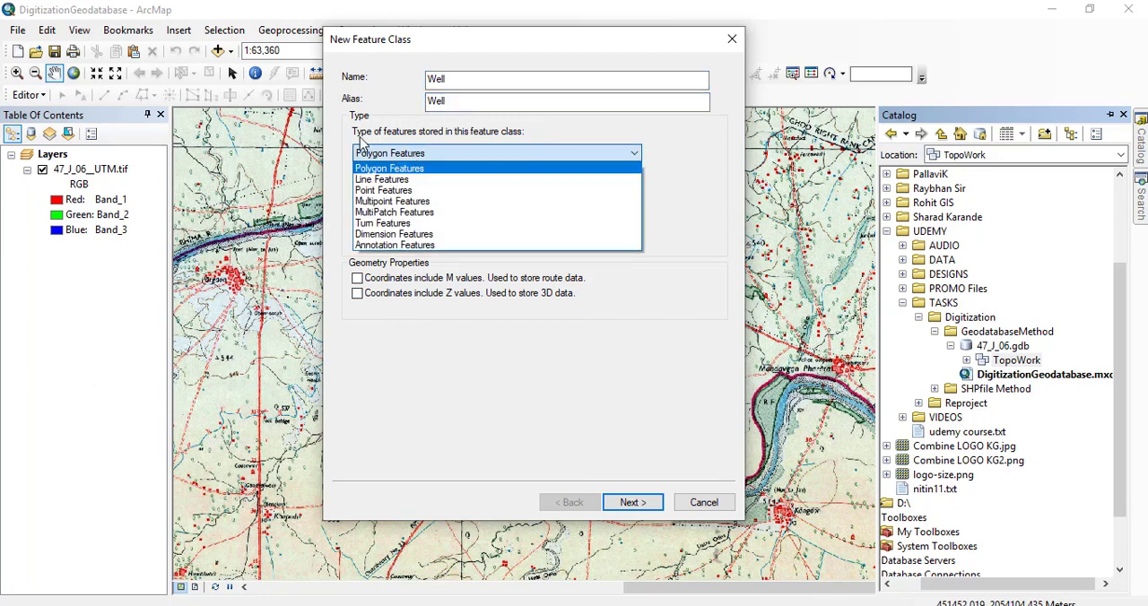
left_click(372, 144)
left_click(382, 154)
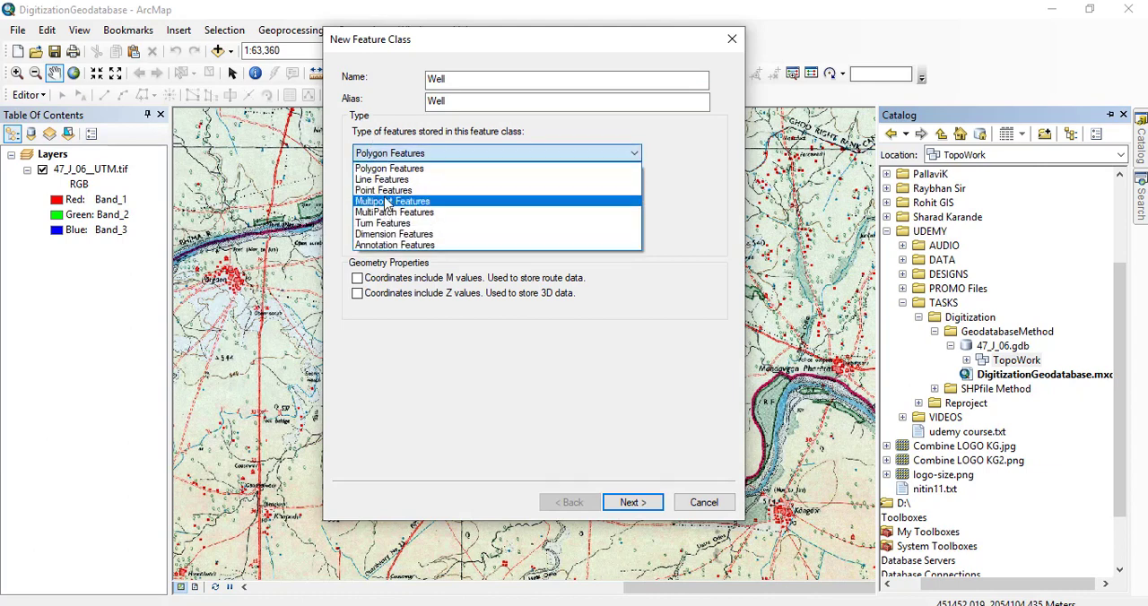
left_click(392, 191)
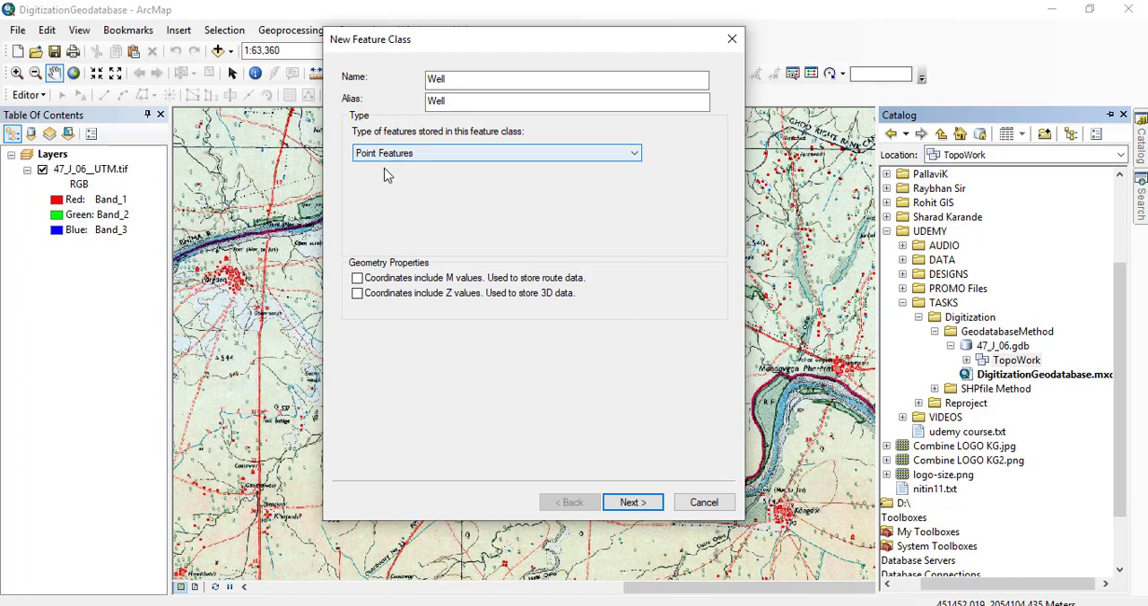
left_click(638, 504)
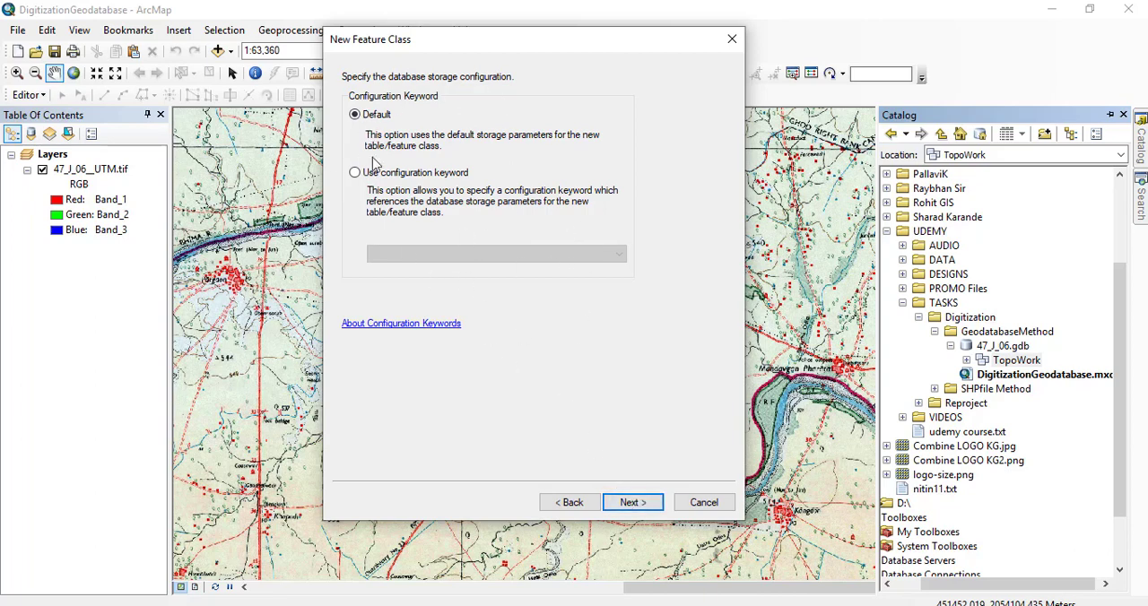
Keep the default storage configuration and the default fields, and finish creating the Well feature class.
left_click(633, 503)
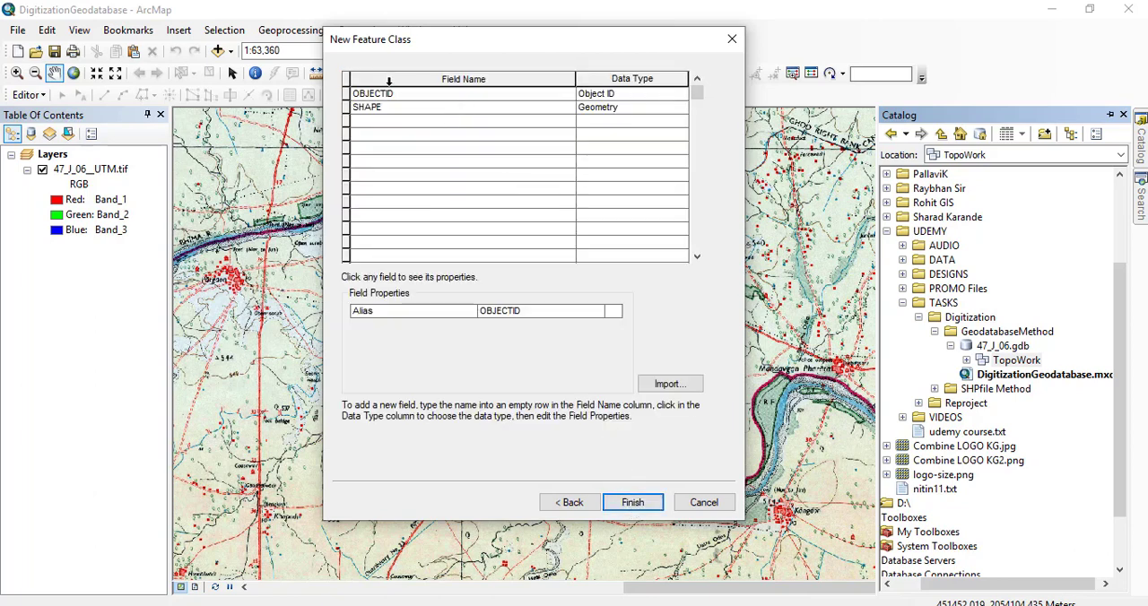
left_click_drag(410, 38, 352, 35)
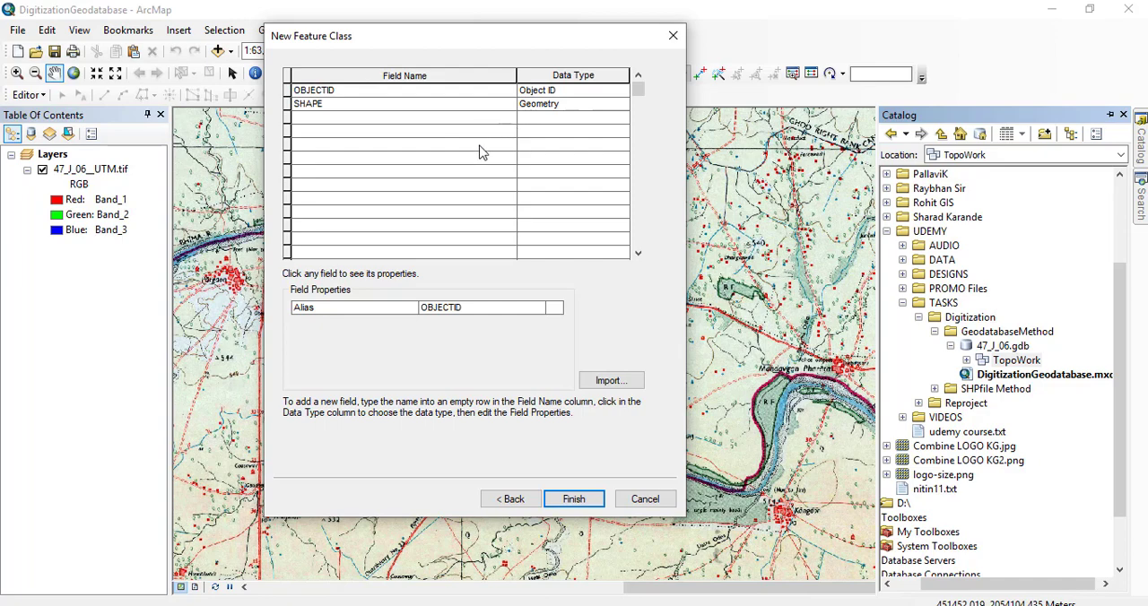
left_click(578, 504)
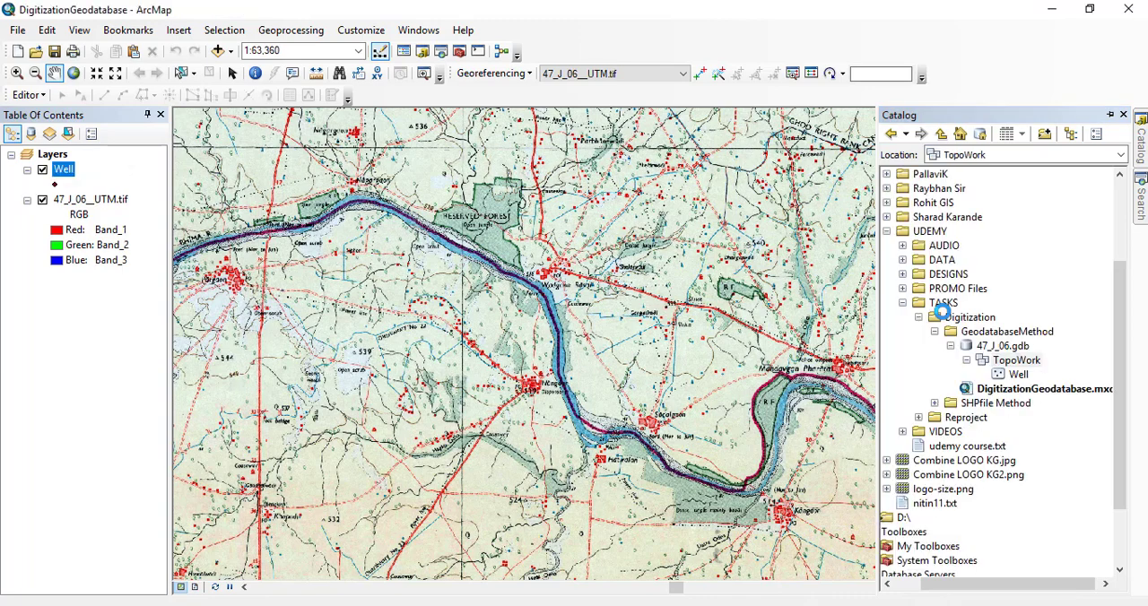
Open the symbol settings of the Well layer and choose the Star 5 marker.
left_click(1009, 364)
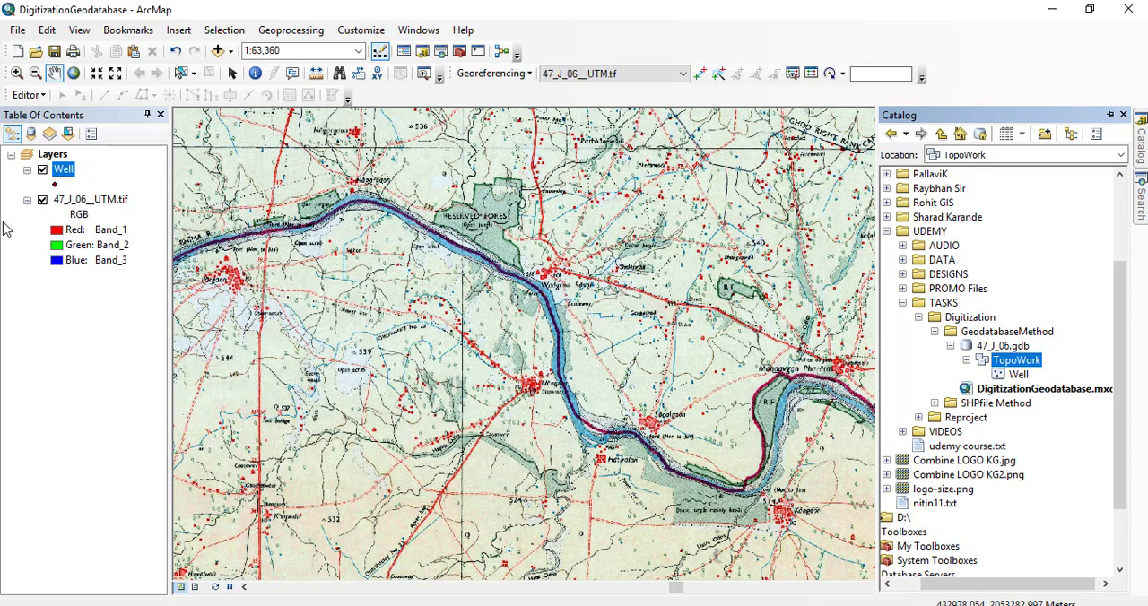
left_click(54, 156)
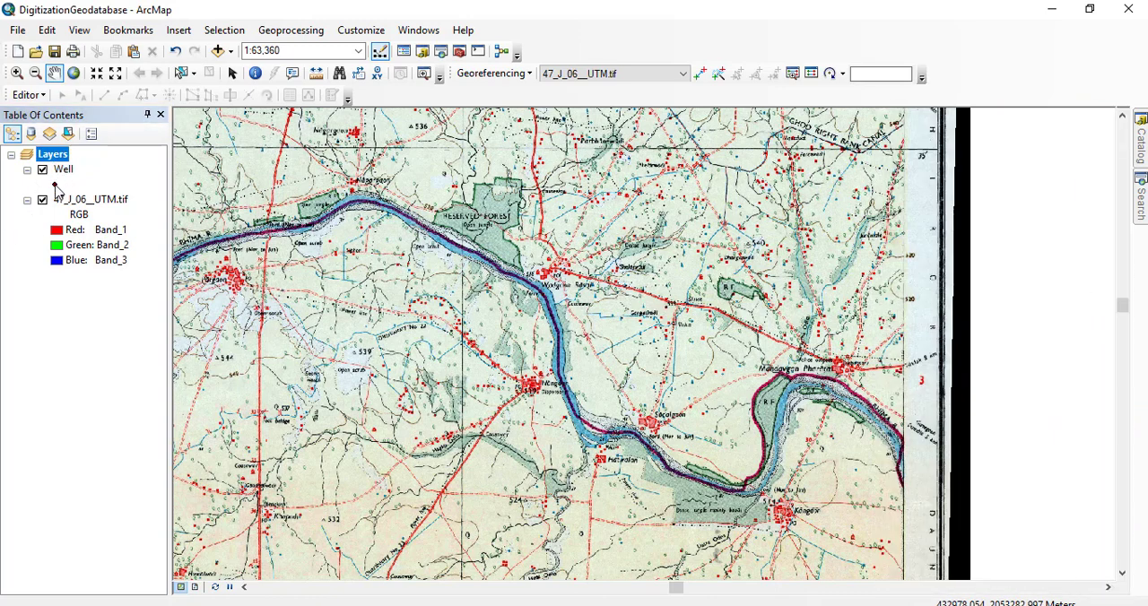
left_click(54, 185)
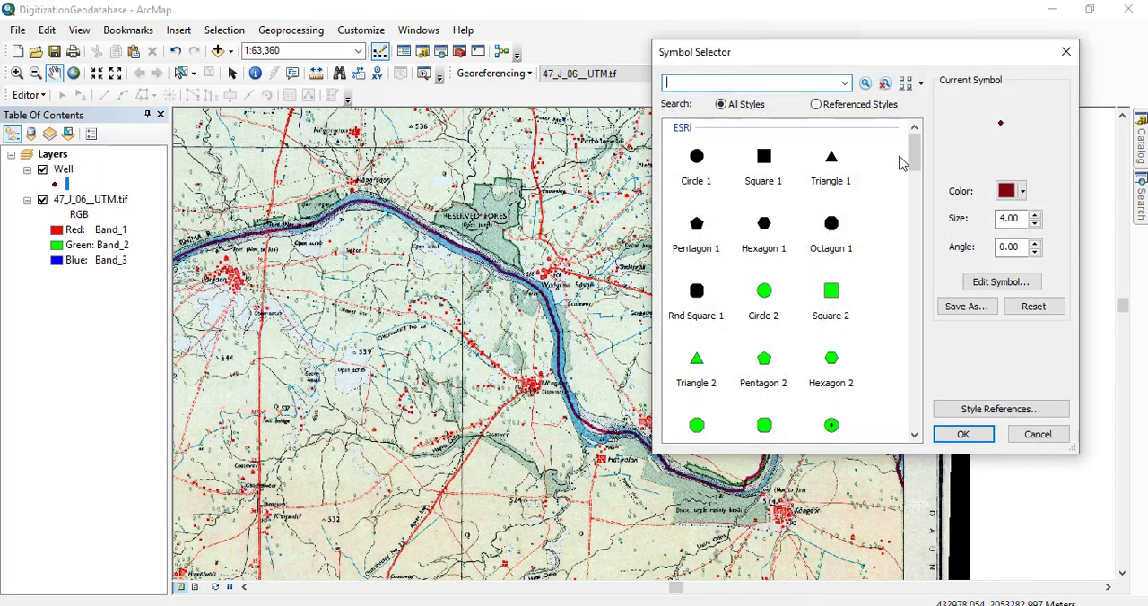
left_click_drag(914, 154, 915, 195)
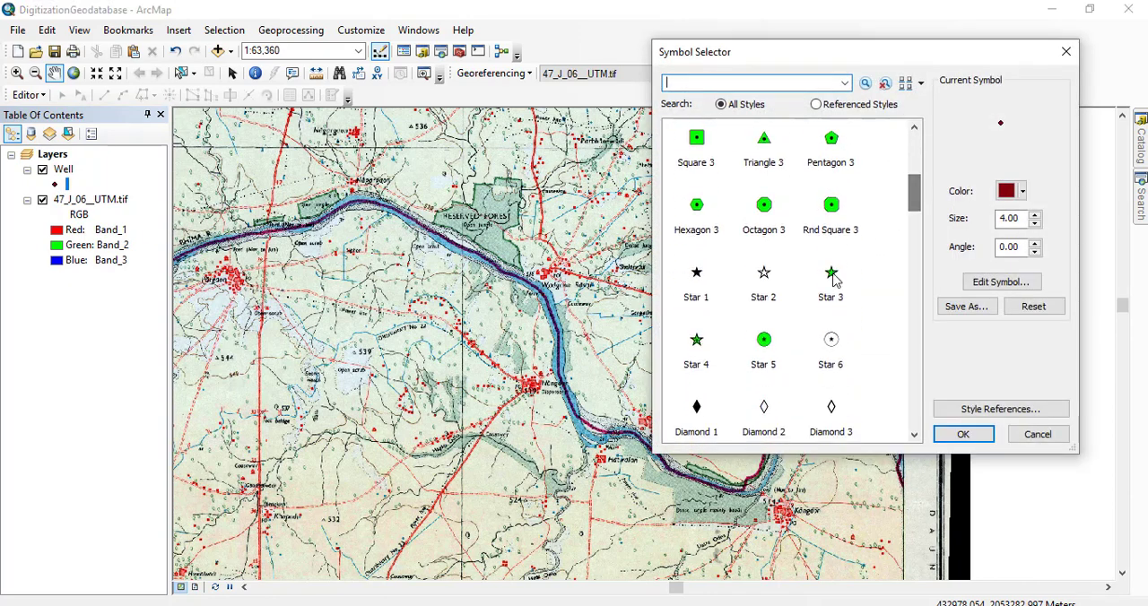
scroll(767, 341, "down", 1)
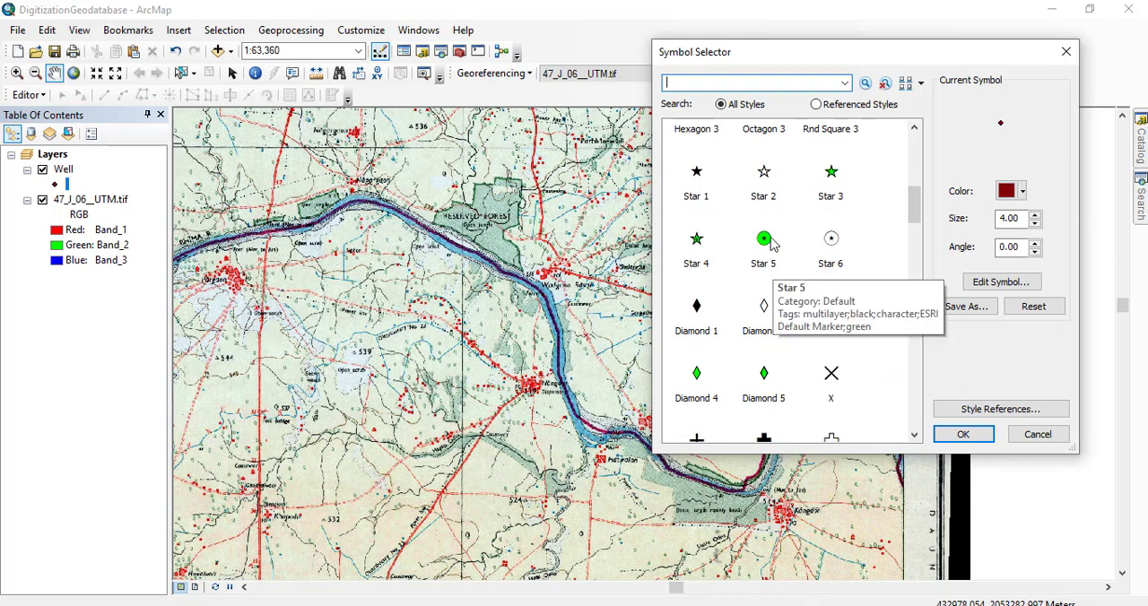
left_click(763, 238)
Color the Well marker blue, set its size to 13 and apply the symbol.
left_click(1020, 191)
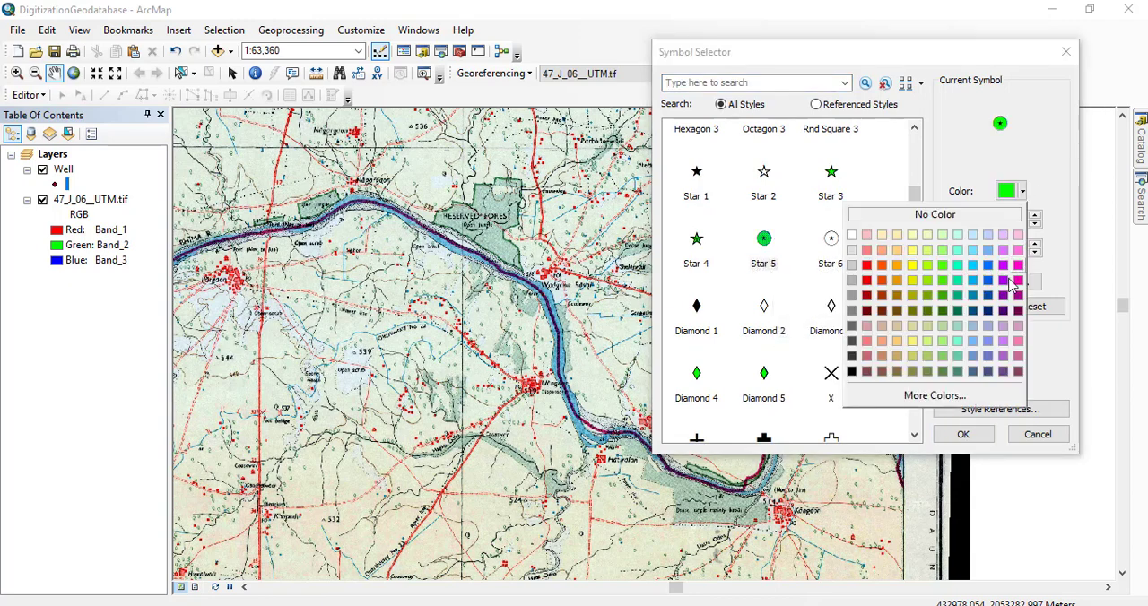
left_click(987, 265)
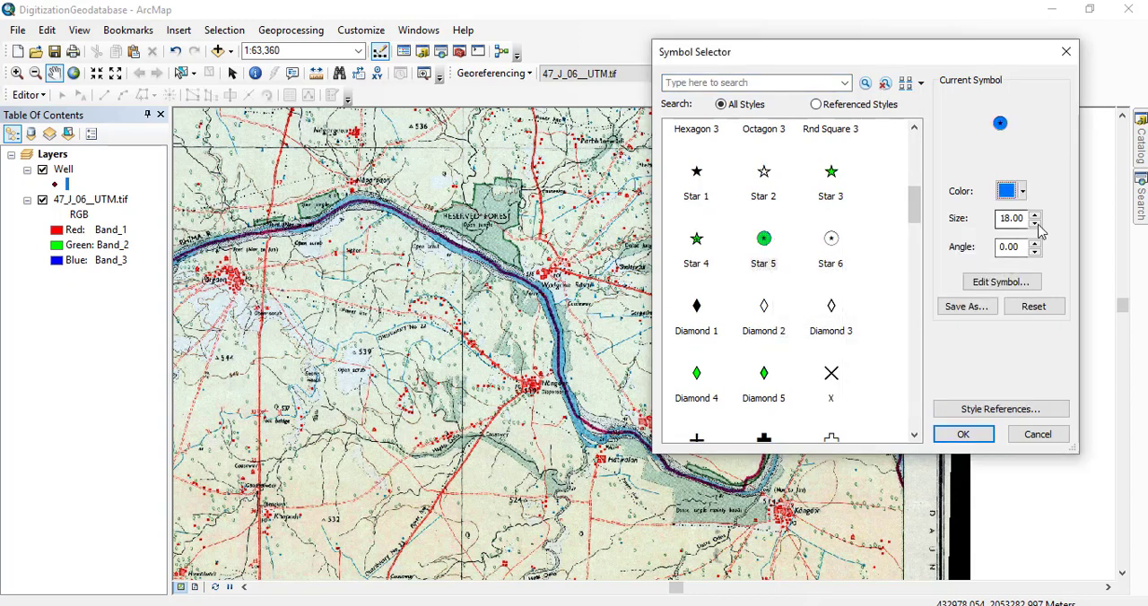
left_click(1036, 225)
left_click(1036, 225)
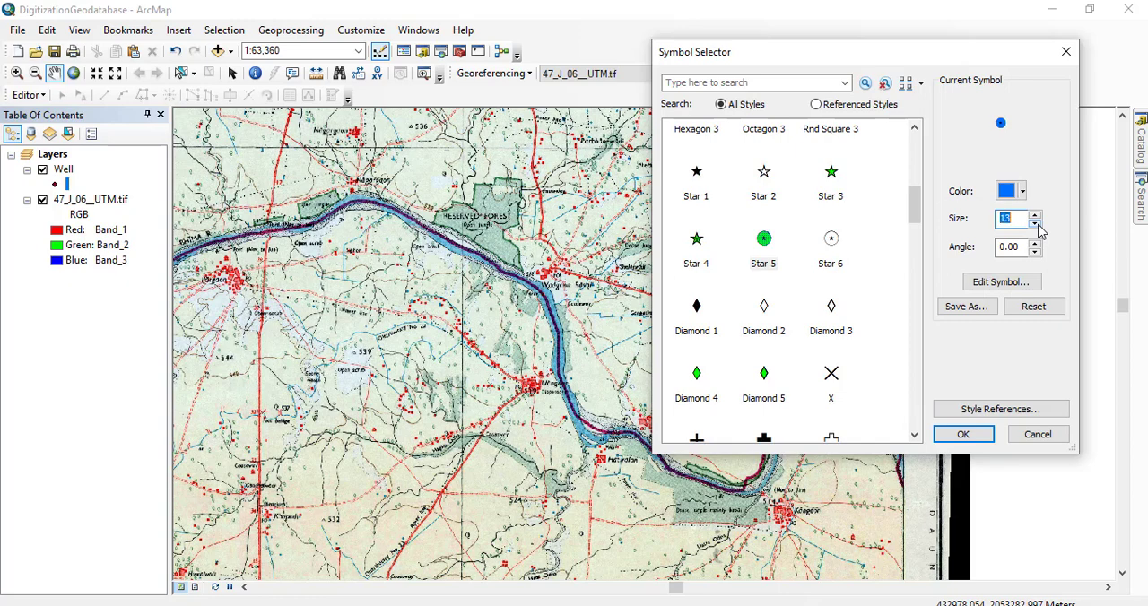
left_click(984, 438)
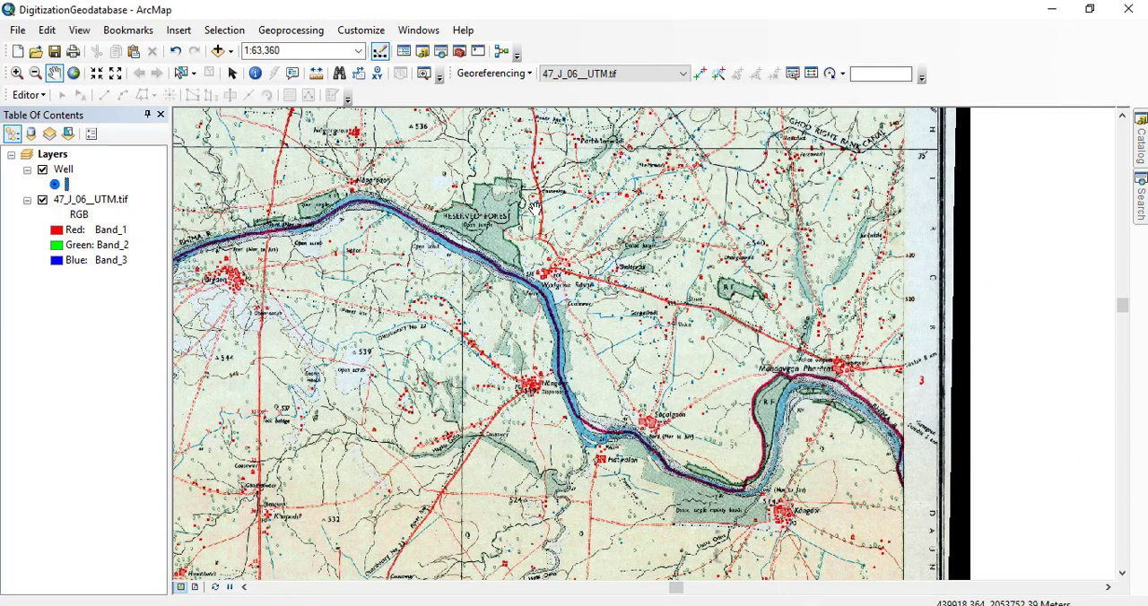
Start a new feature class in the TopoWork dataset and enter Canal as both its name and alias.
mouse_move(359, 278)
left_mouse_down()
mouse_move(412, 287)
mouse_move(356, 272)
left_mouse_up()
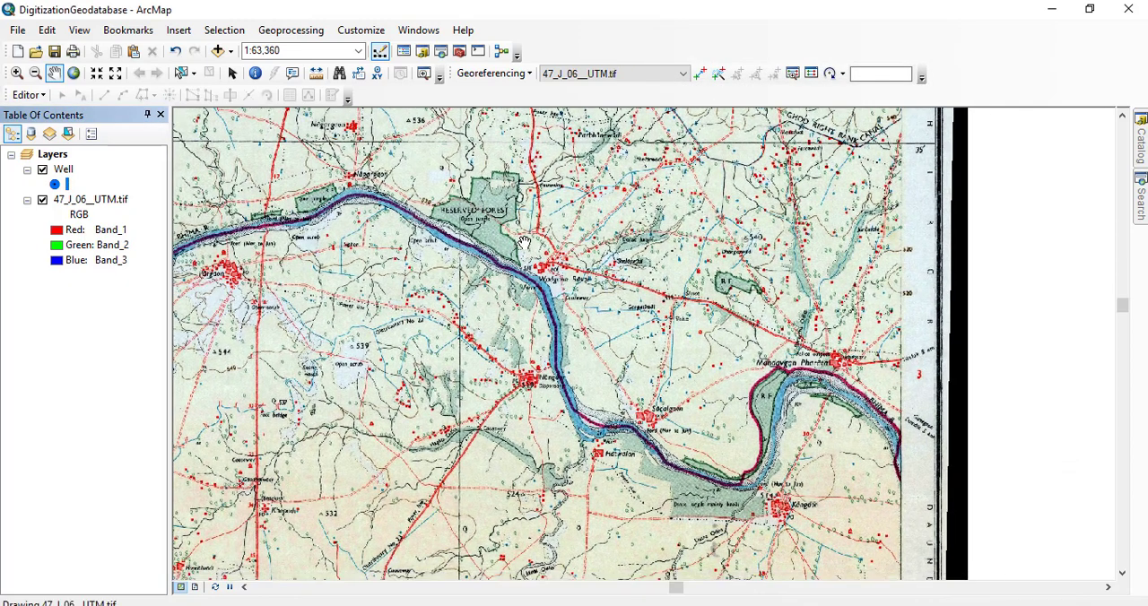
left_click(1141, 148)
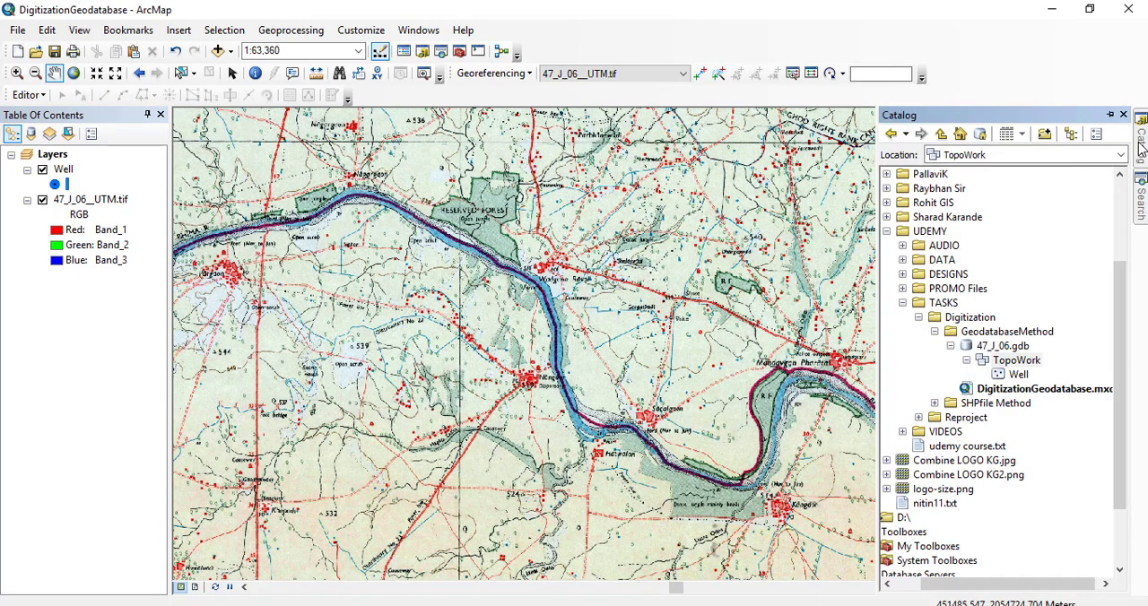
right_click(1031, 367)
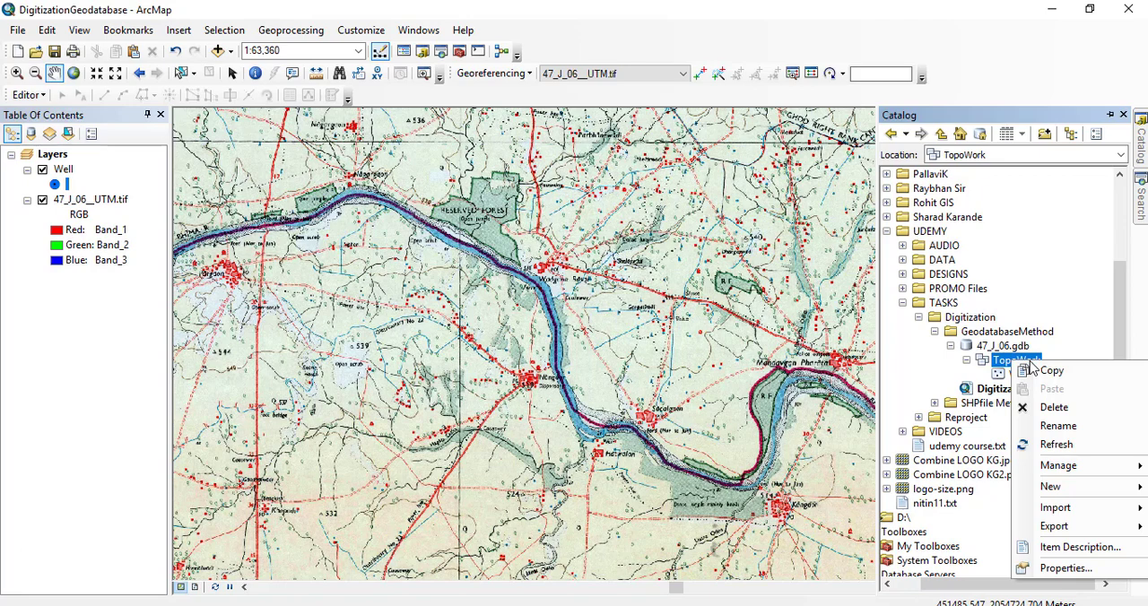
left_click(1081, 297)
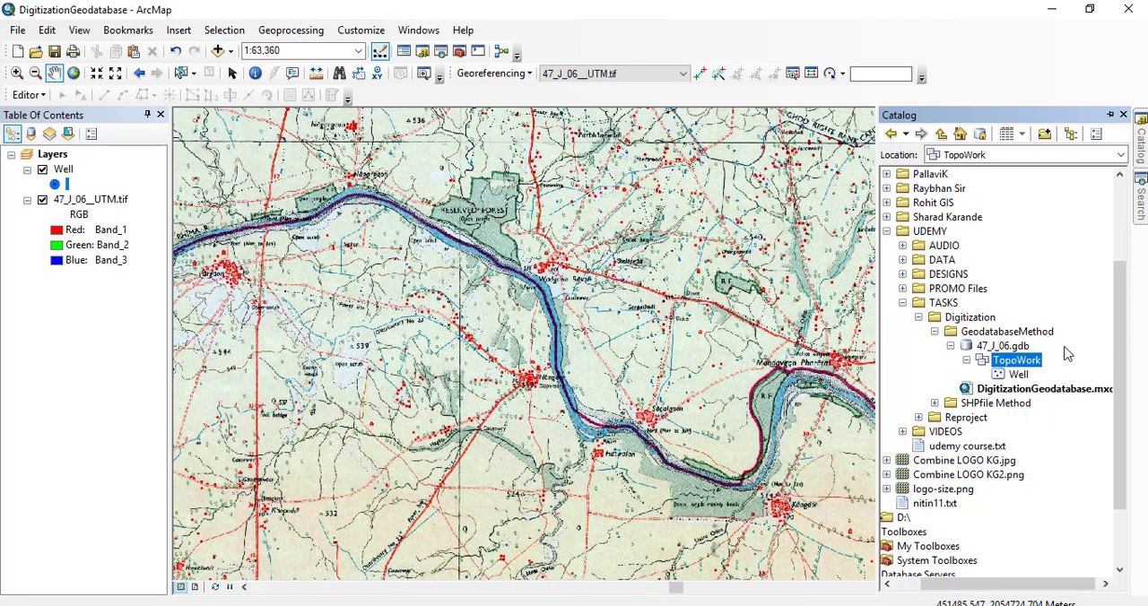
right_click(1016, 362)
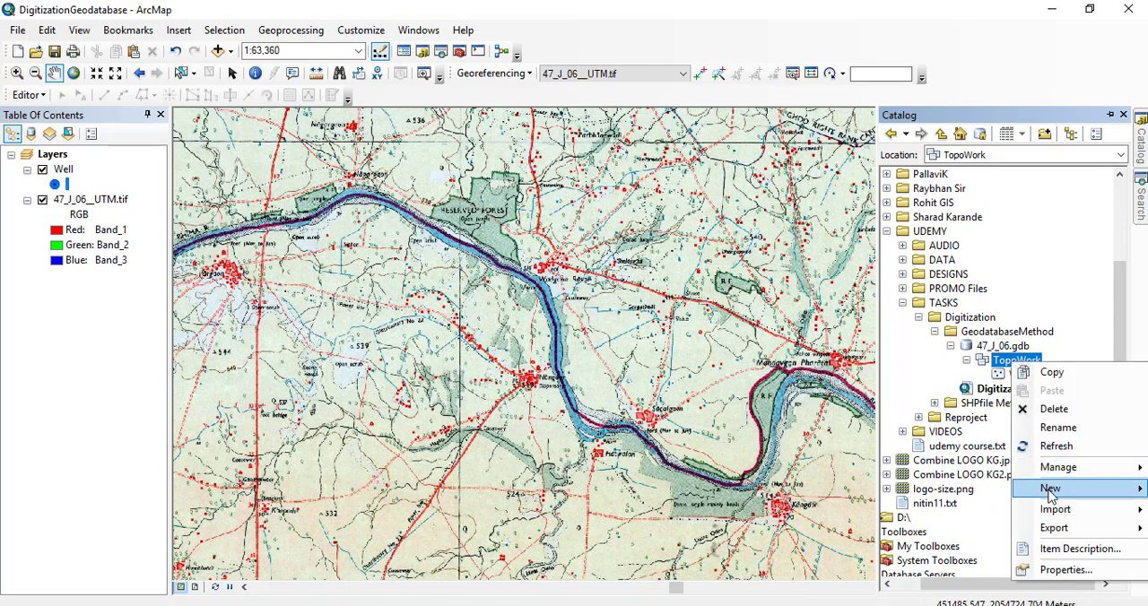
mouse_move(1051, 496)
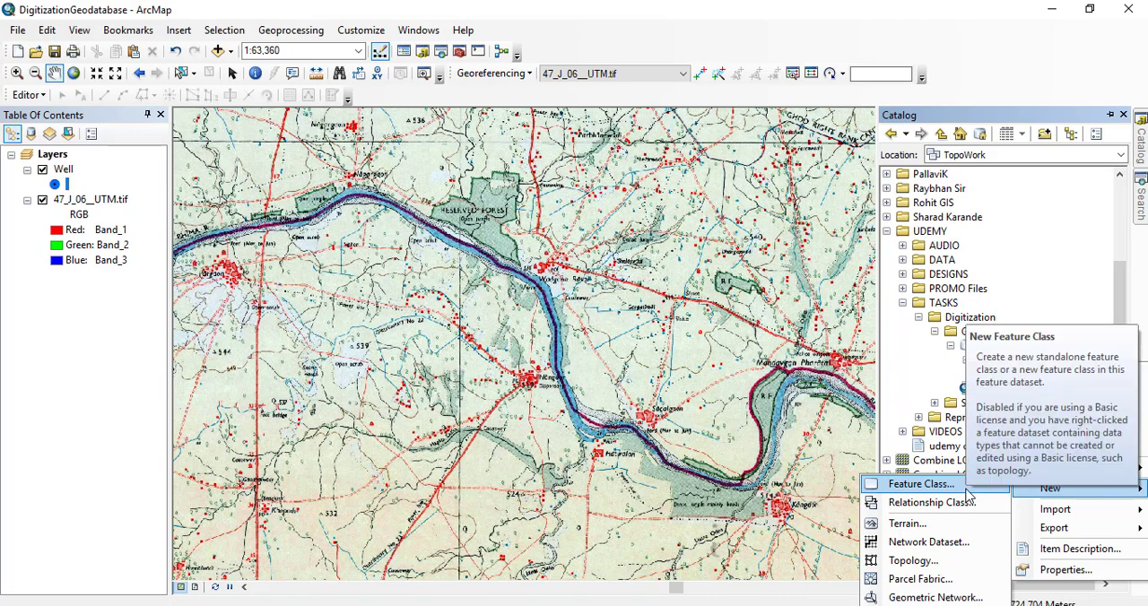
left_click(932, 485)
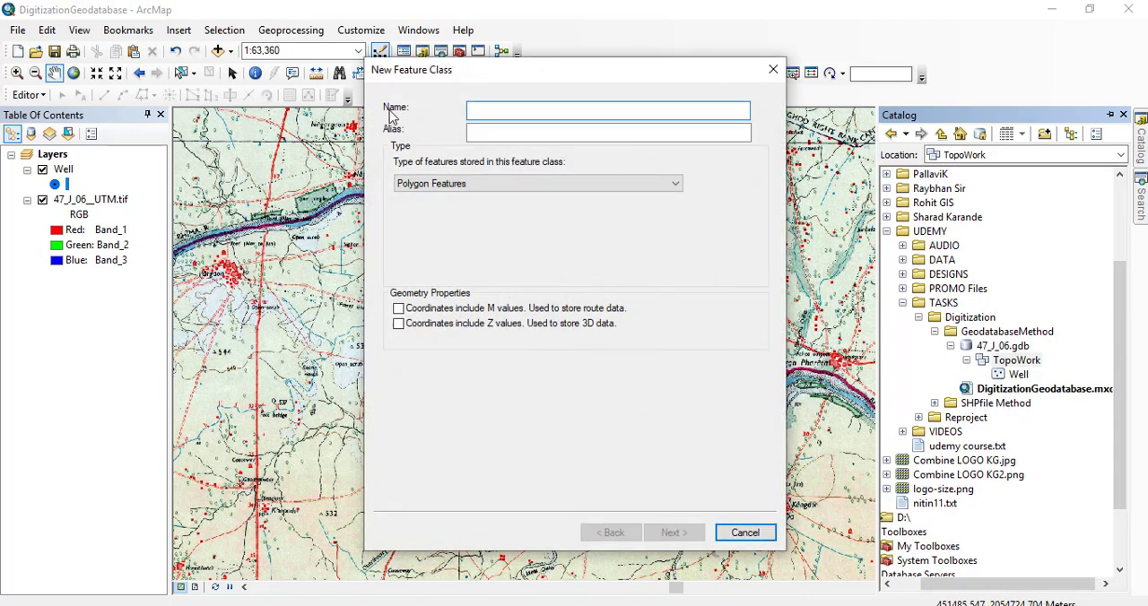
type("Canal")
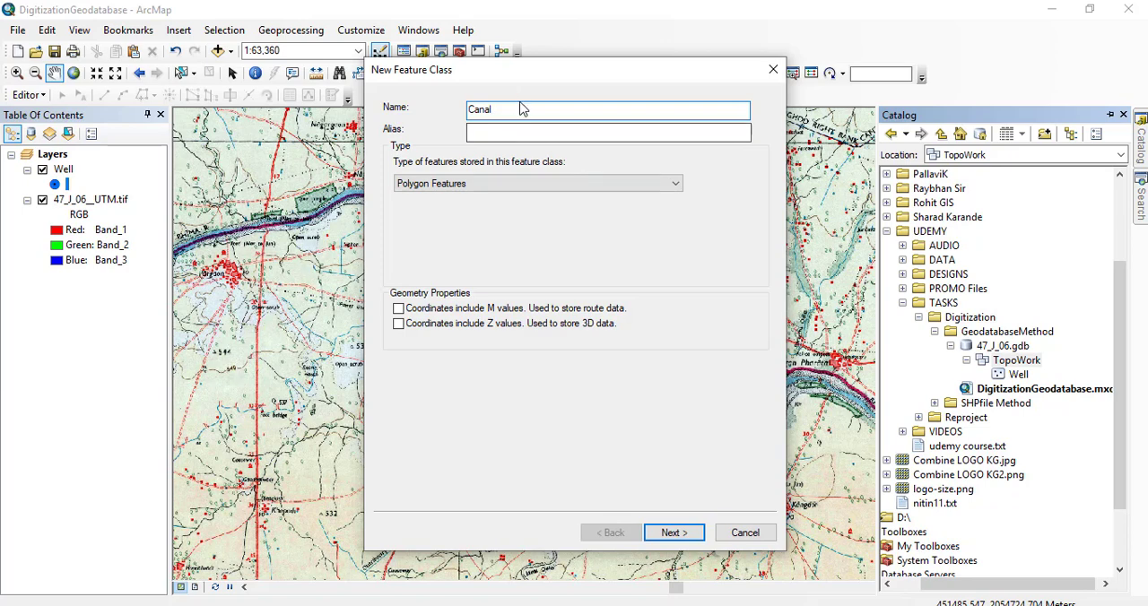
left_click_drag(507, 109, 457, 108)
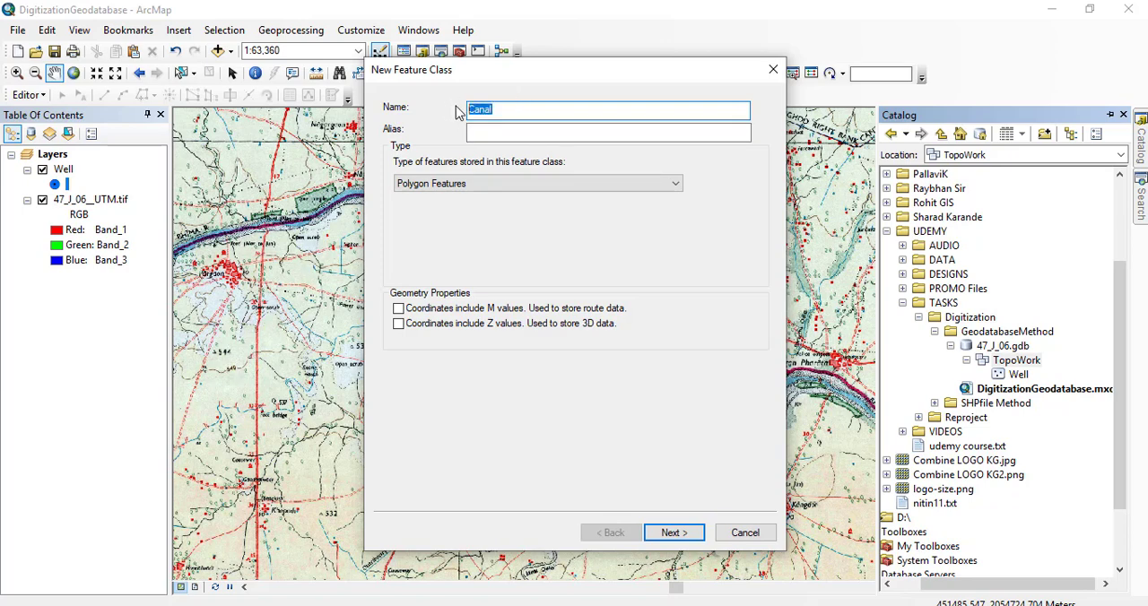
left_click(501, 134)
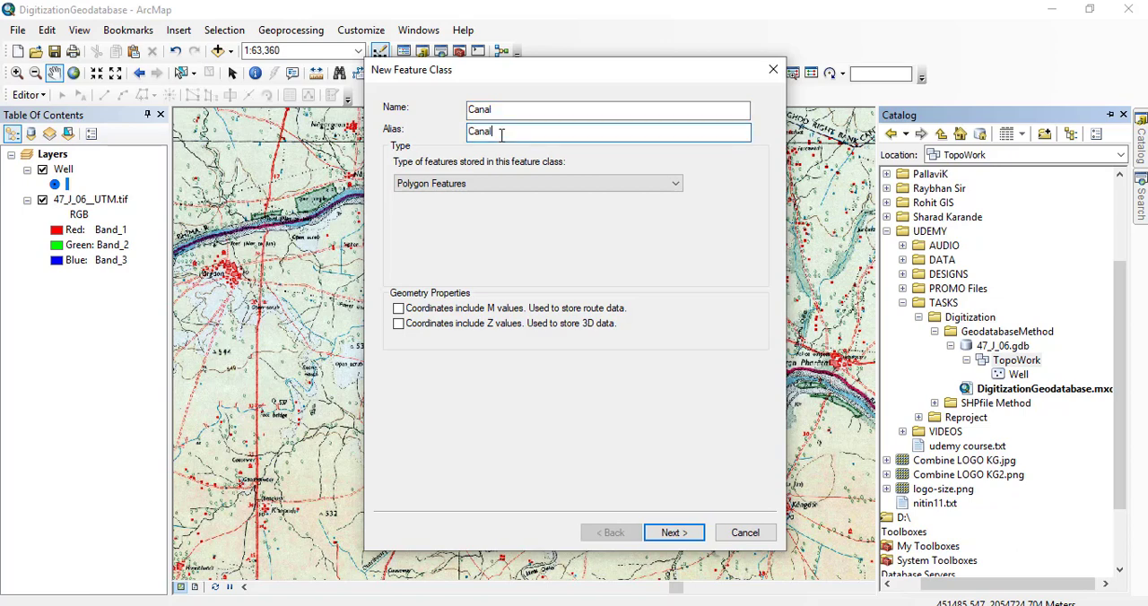
Set the Canal feature class to store Line Features and create it with the default storage configuration and fields.
left_click(490, 183)
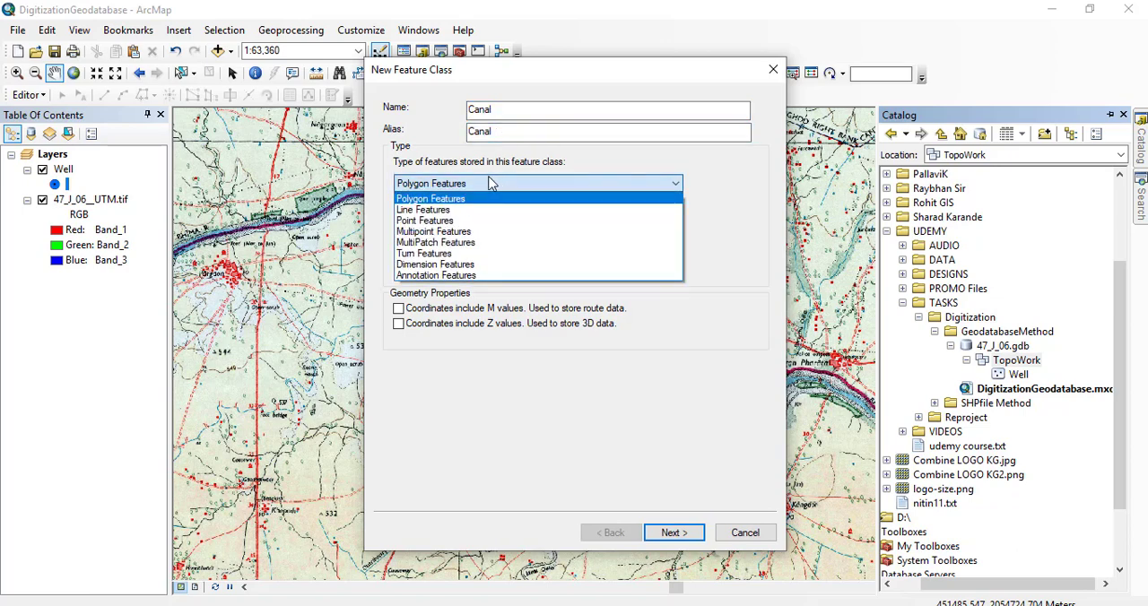
left_click(444, 210)
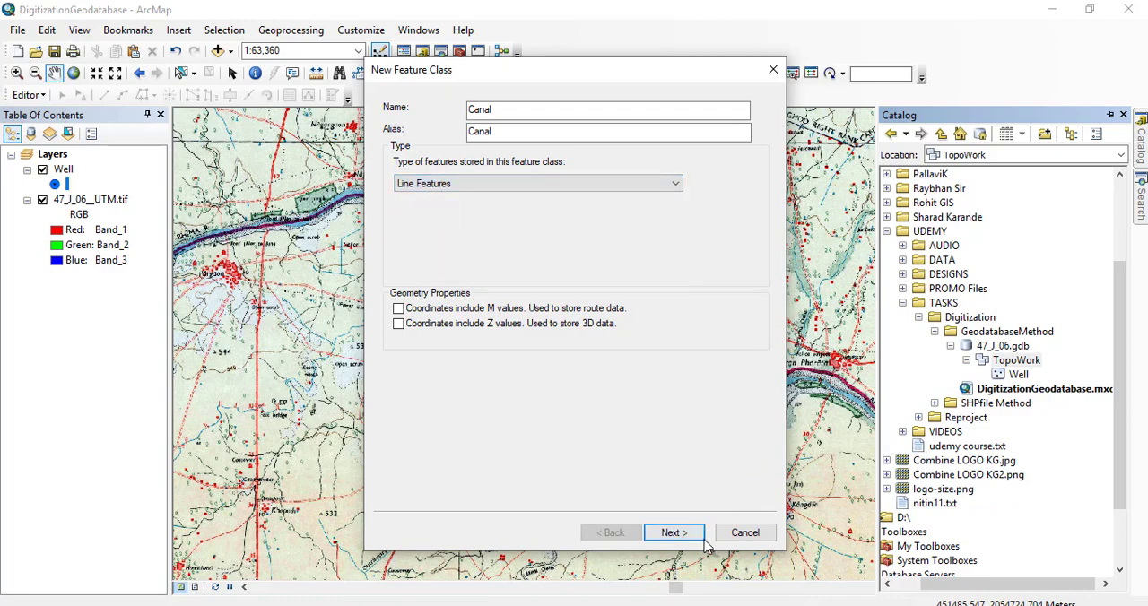
left_click(677, 537)
left_click(680, 536)
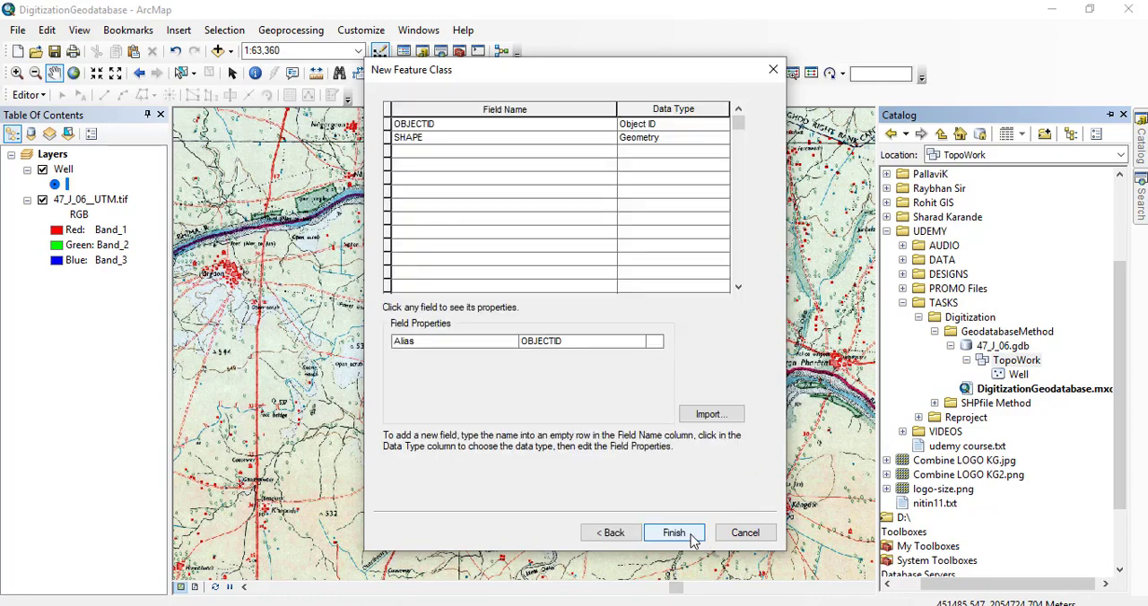
left_click(673, 533)
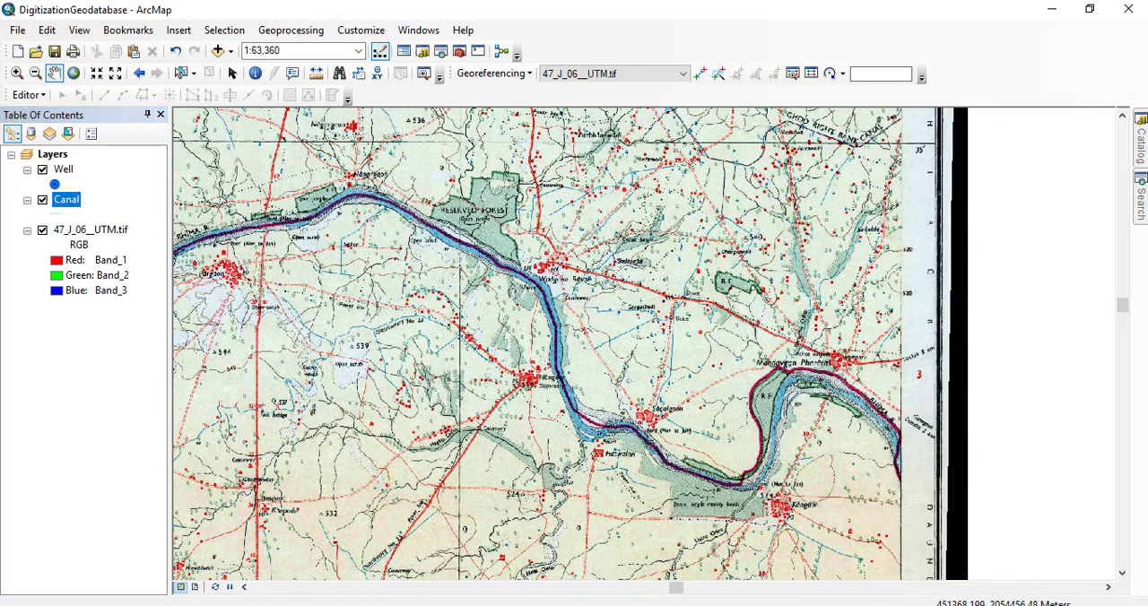
Start another feature class in the TopoWork dataset and enter RF as both its name and alias.
mouse_move(1142, 142)
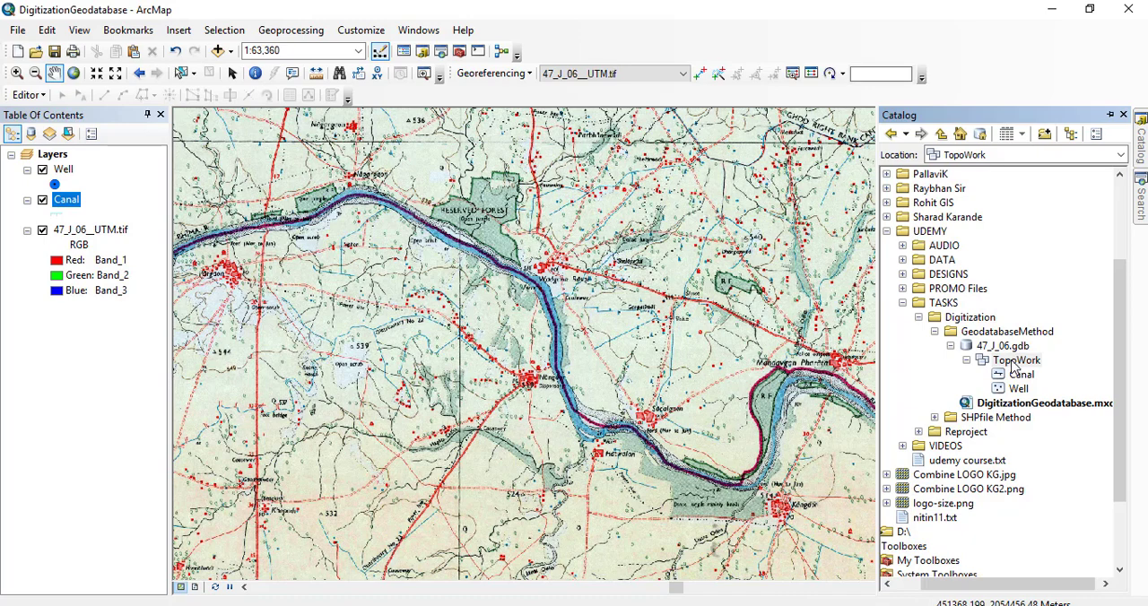
right_click(1013, 362)
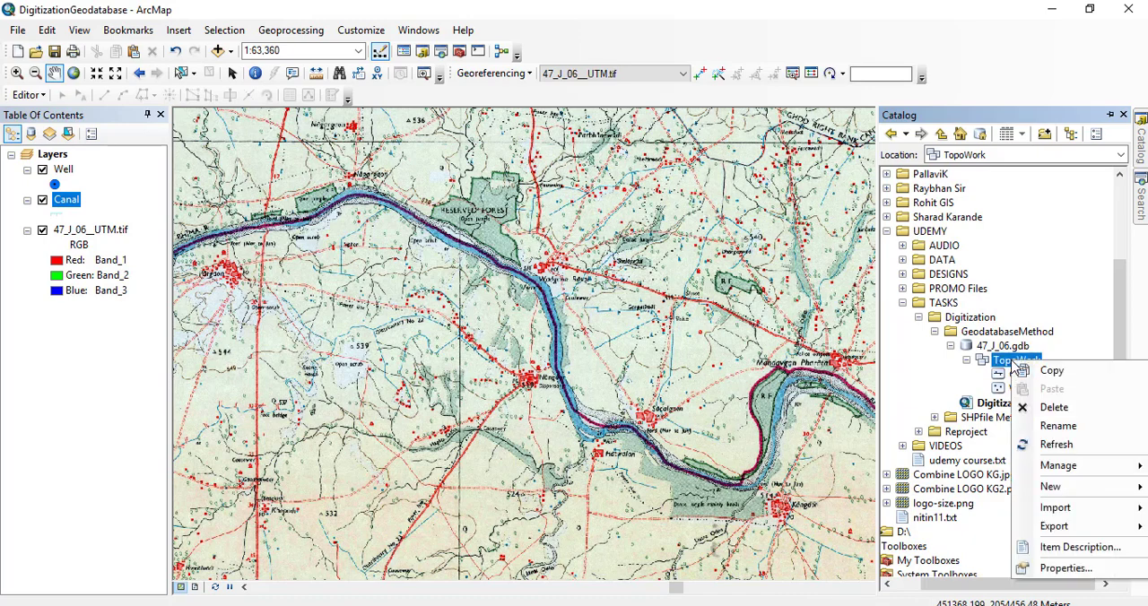
mouse_move(1031, 486)
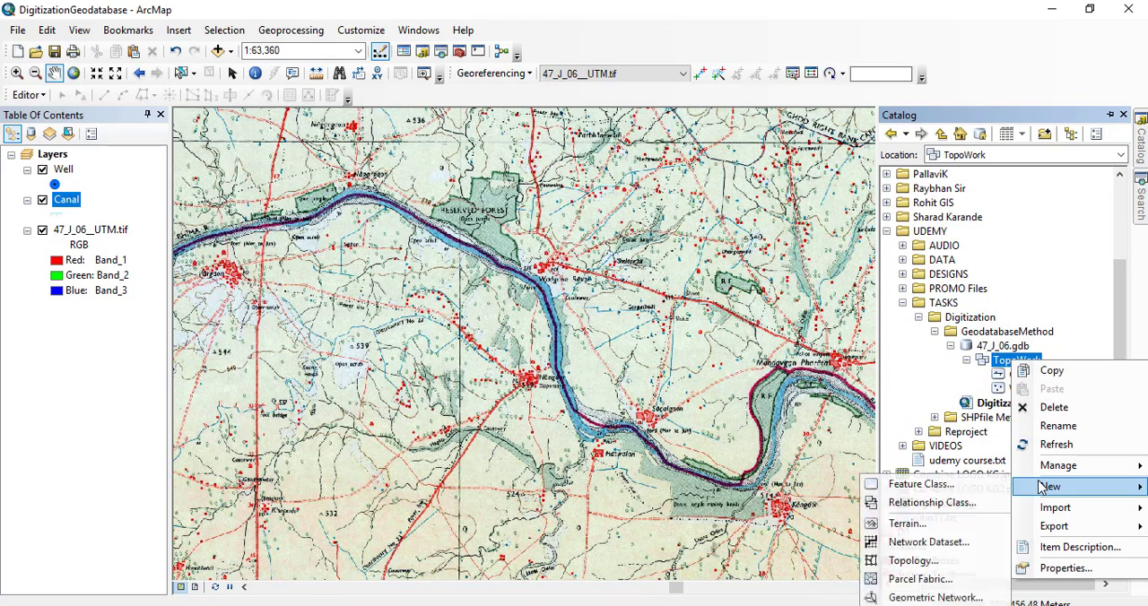
left_click(933, 484)
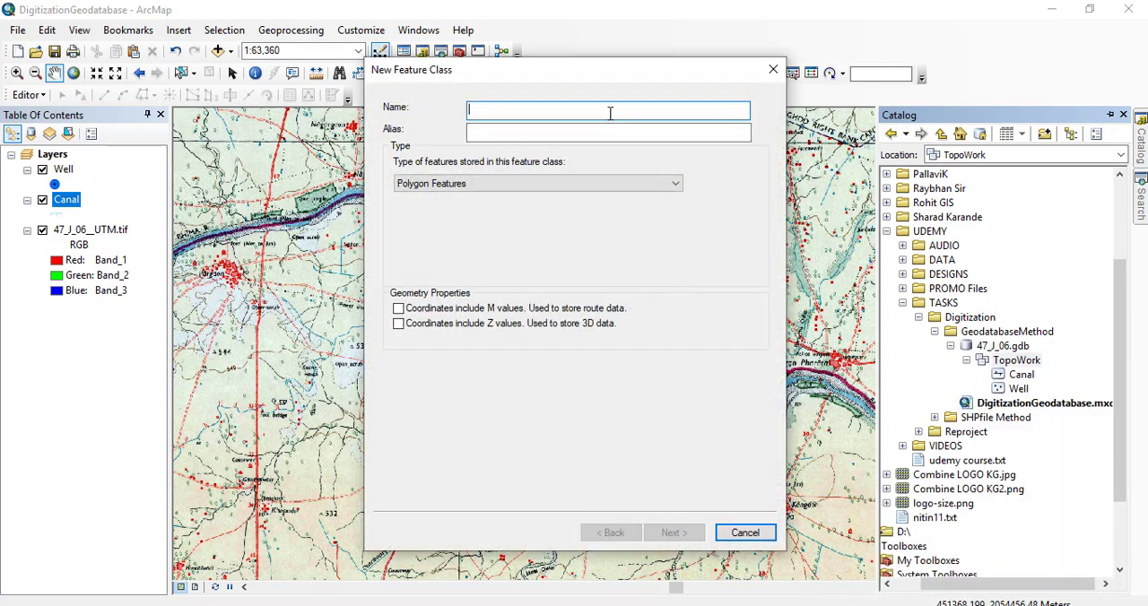
type("Re")
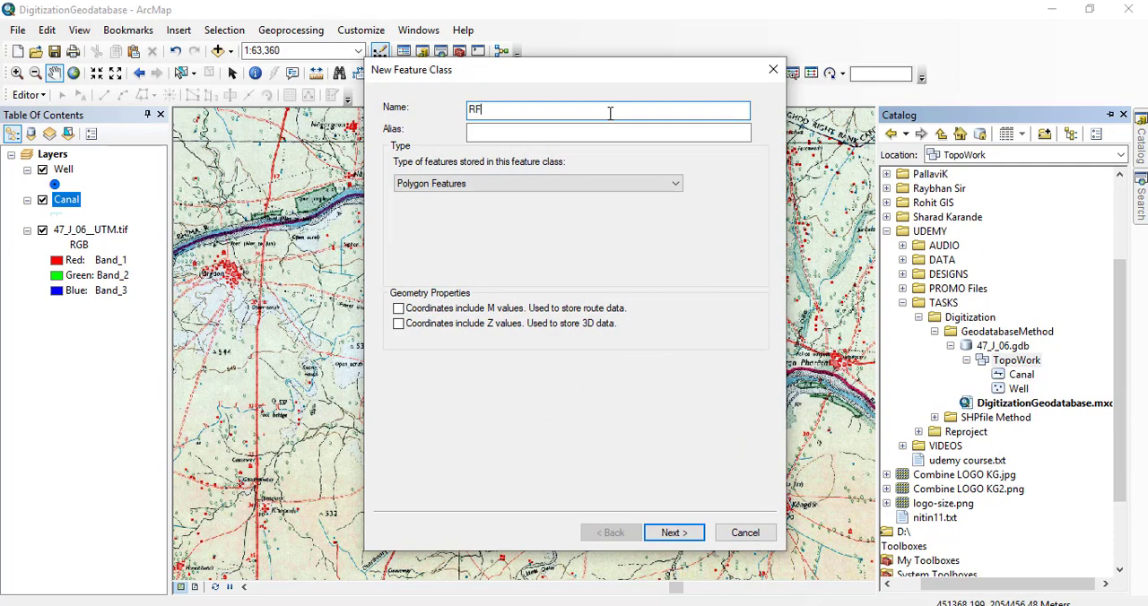
left_click_drag(476, 109, 435, 111)
key("ctrl+c")
left_click(529, 135)
key("ctrl+v")
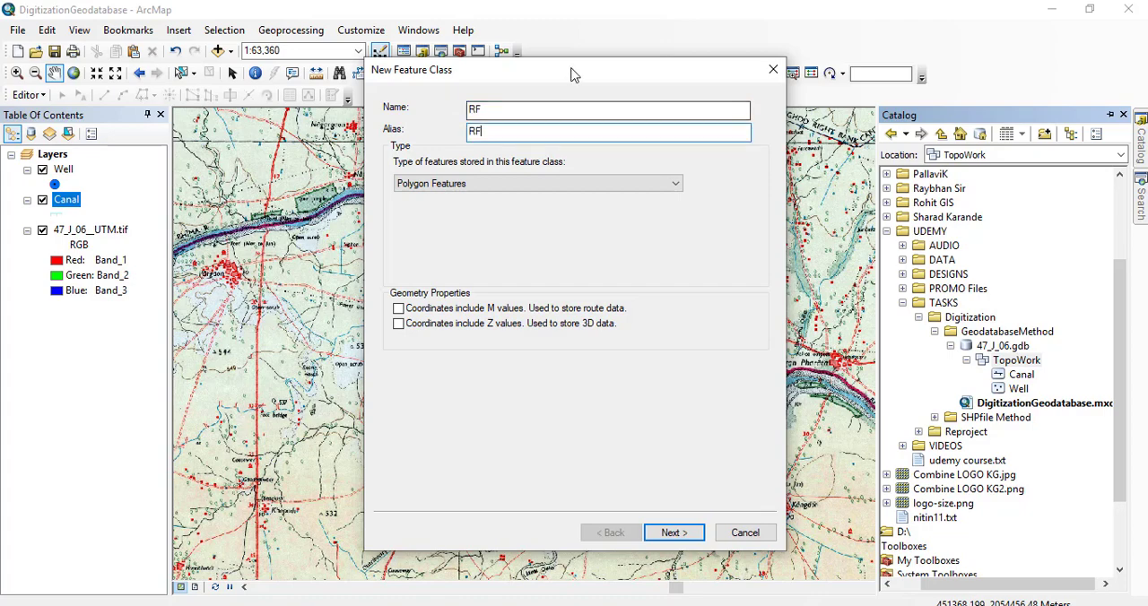
Keep Polygon Features, the default storage configuration and the default fields for RF, and finish creating the feature class.
left_click_drag(574, 74, 768, 73)
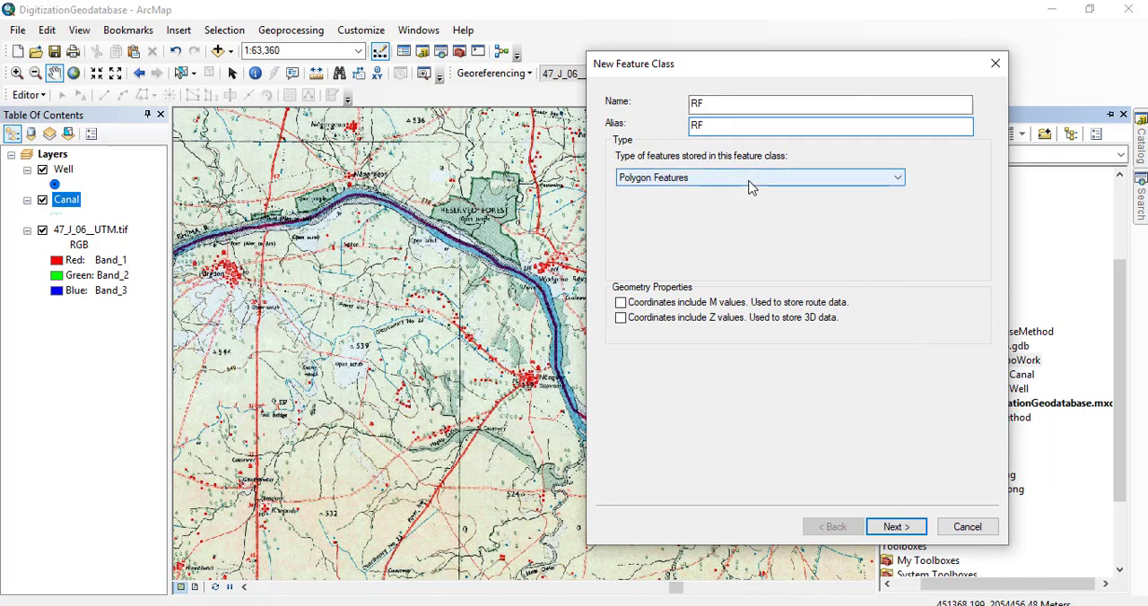
left_click_drag(799, 72, 783, 68)
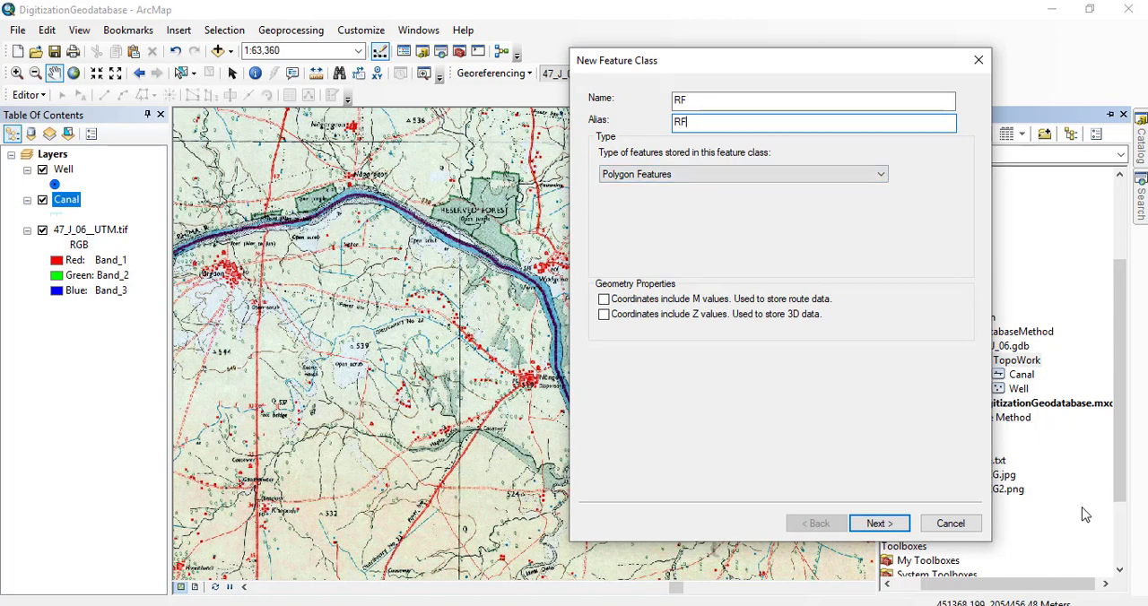
left_click(883, 526)
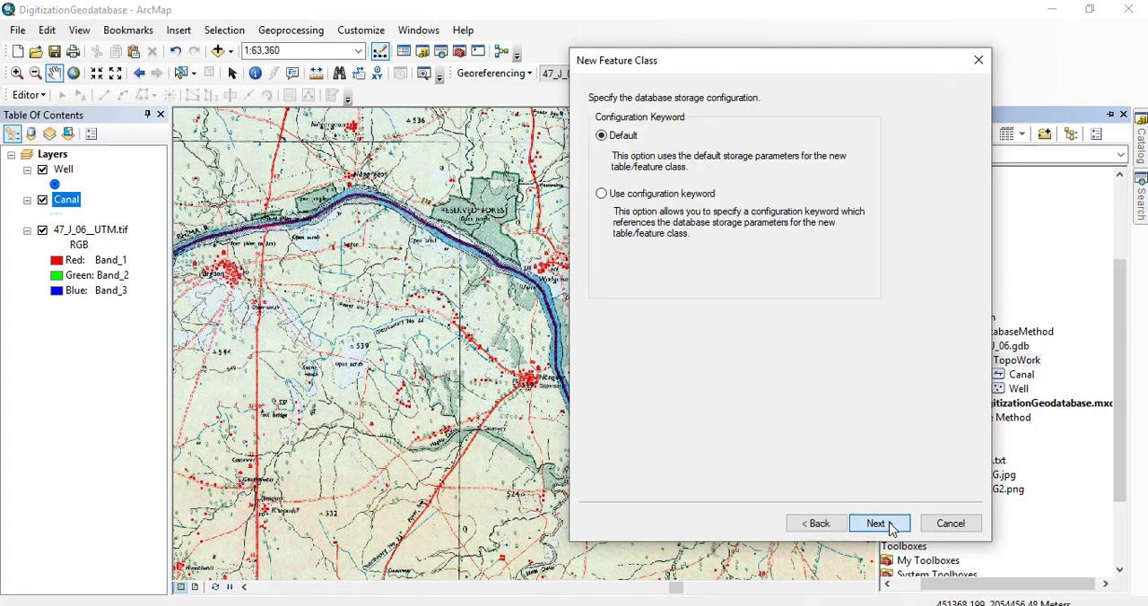
left_click(891, 528)
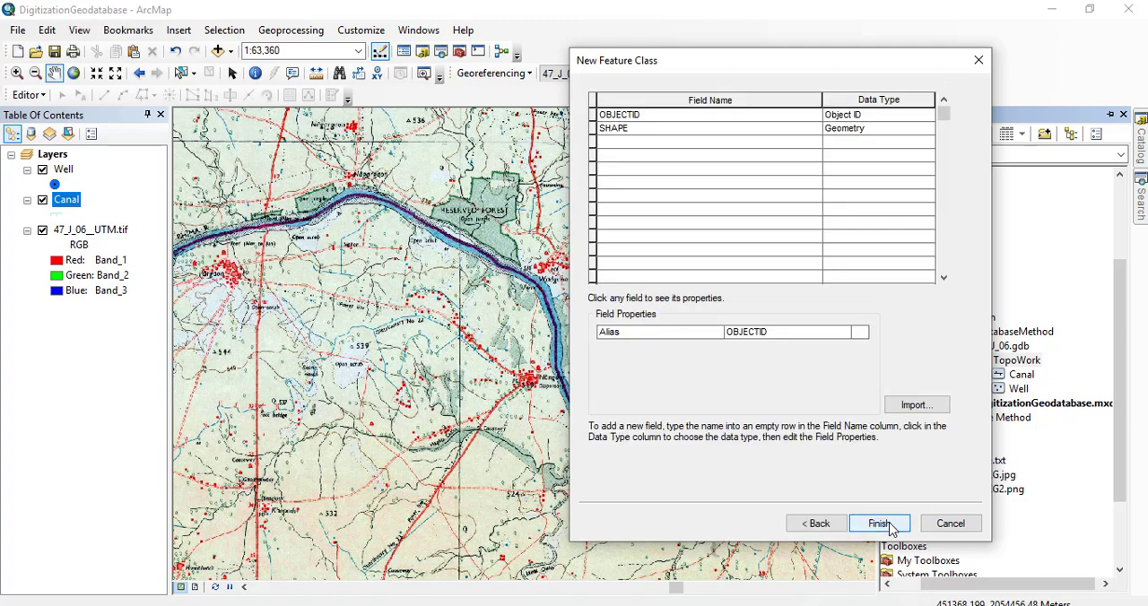
left_click(881, 523)
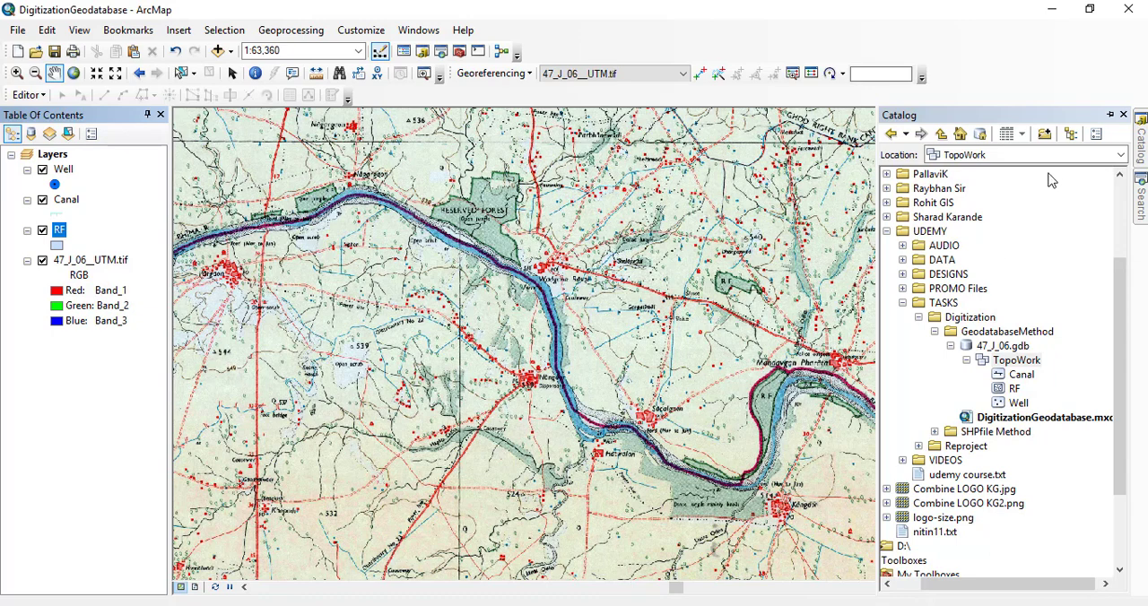
Hide the Canal and RF layers and start an editing session.
left_click(1123, 121)
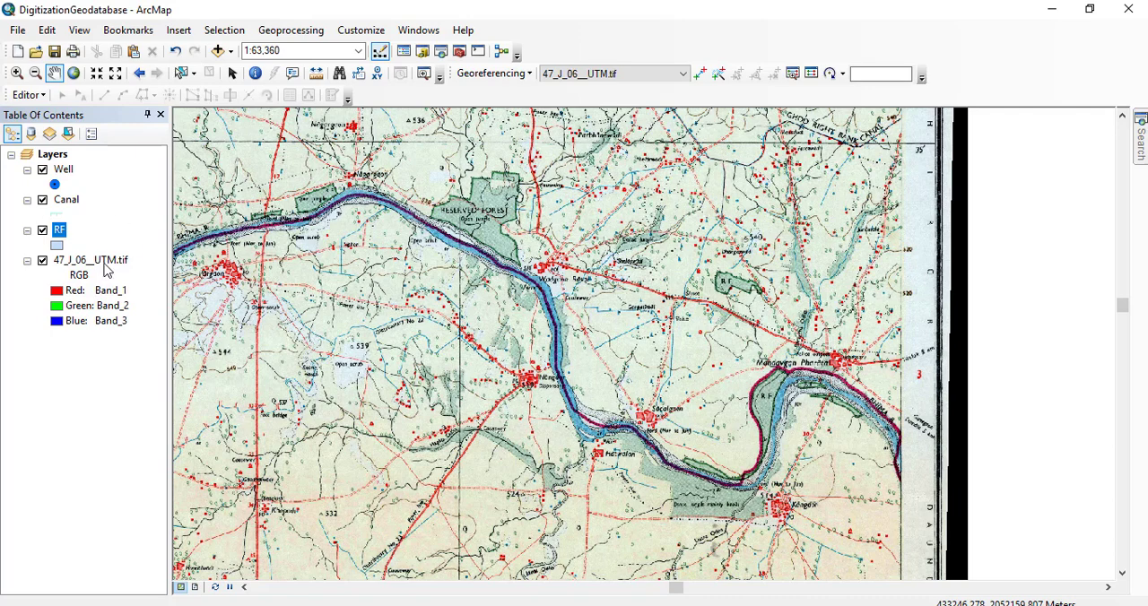
left_click(42, 200)
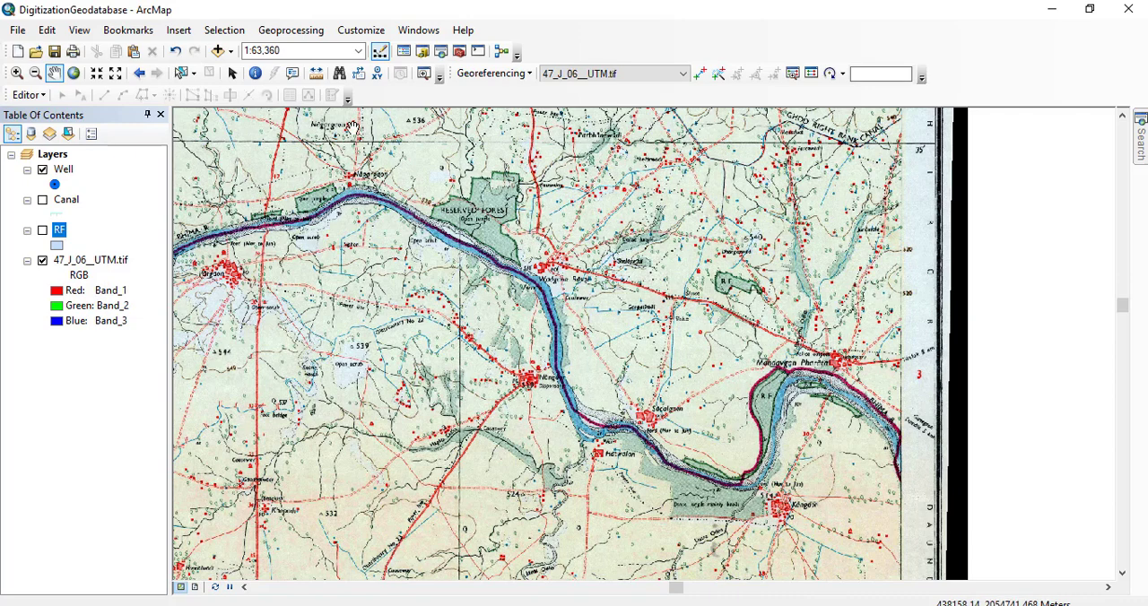
left_click(24, 95)
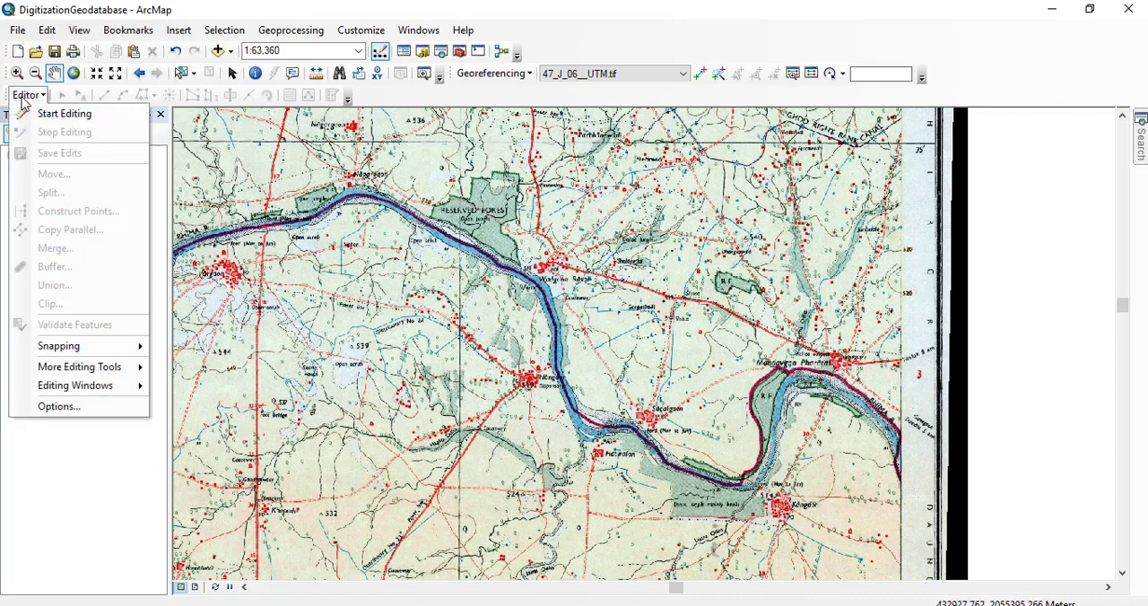
left_click(81, 122)
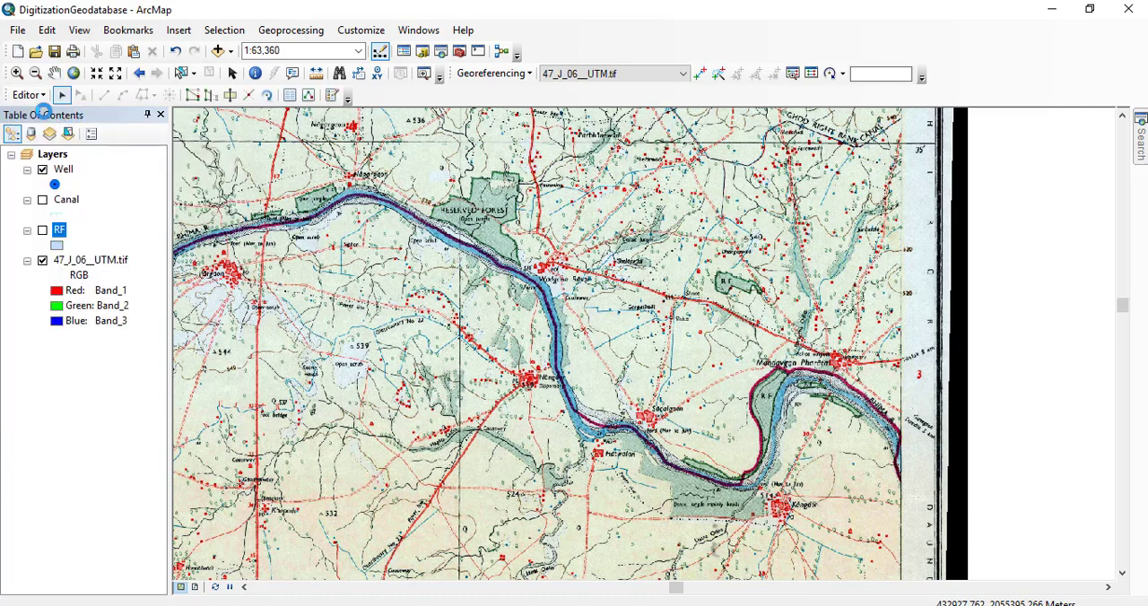
Choose the Well template for creating features with the Point construction tool, and free the map area of the template list.
left_click(333, 96)
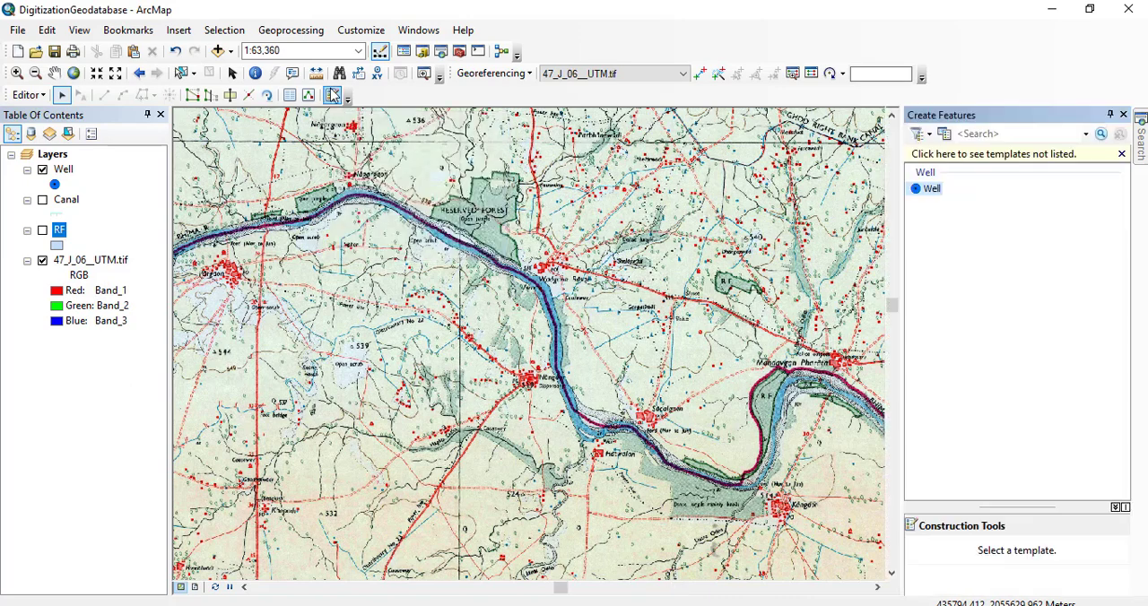
left_click(1122, 155)
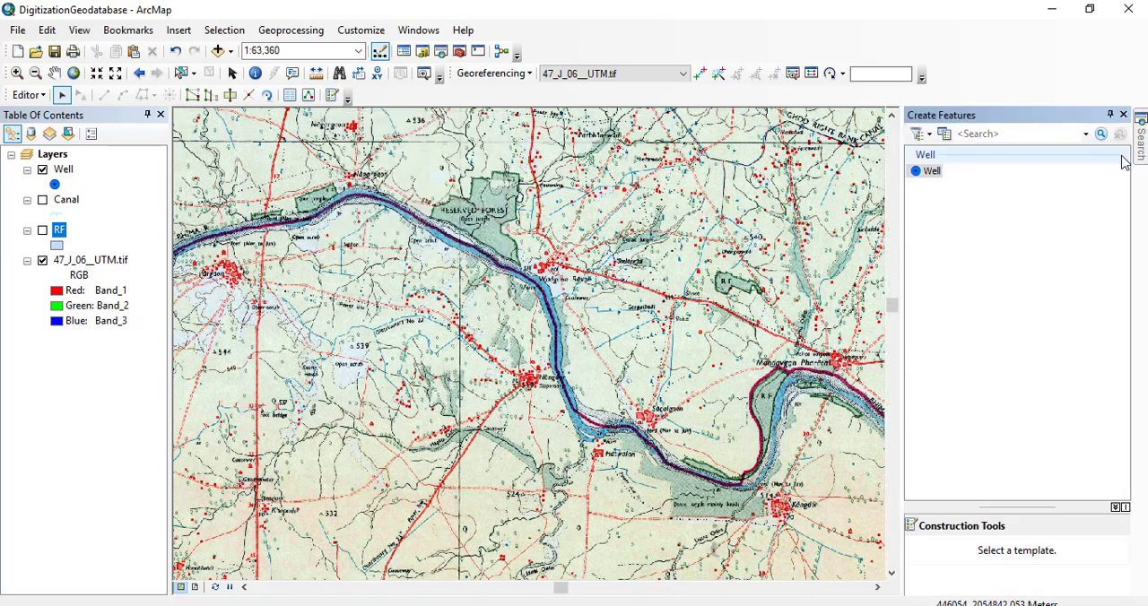
left_click(933, 171)
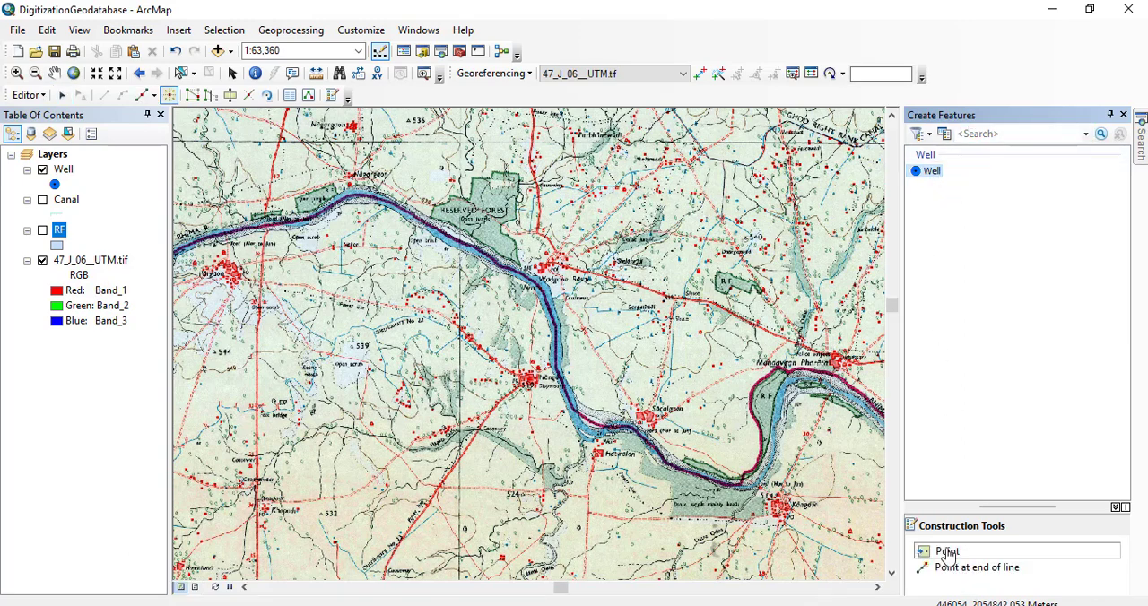
left_click(1123, 115)
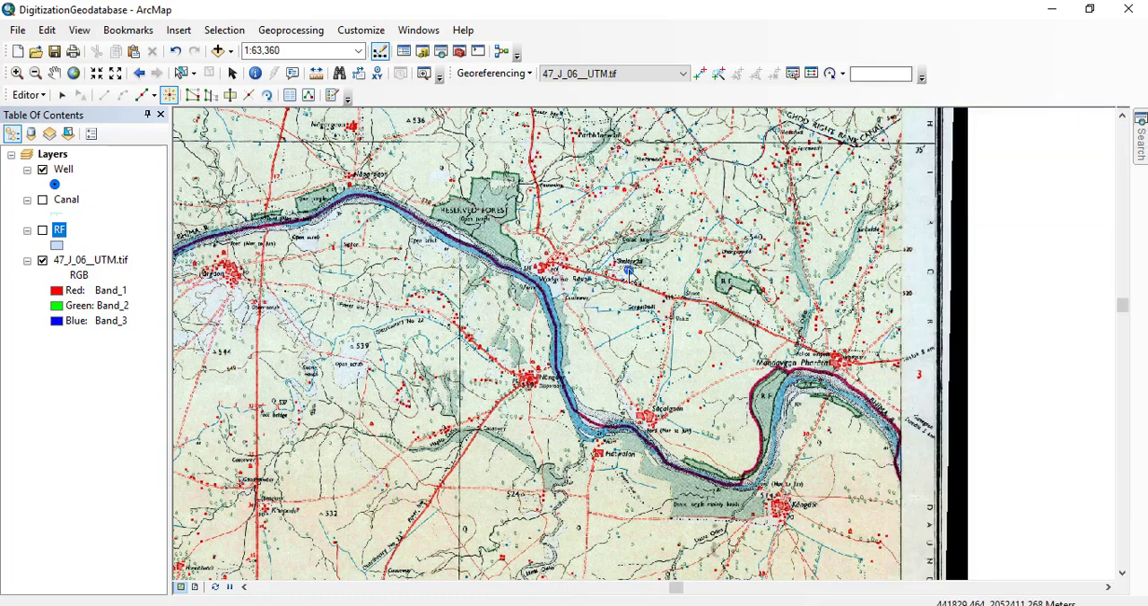
Digitize four wells north and northwest of Dhangarwadi, between the Dense jungle area and spot height 540.
scroll(630, 277, "down", 3)
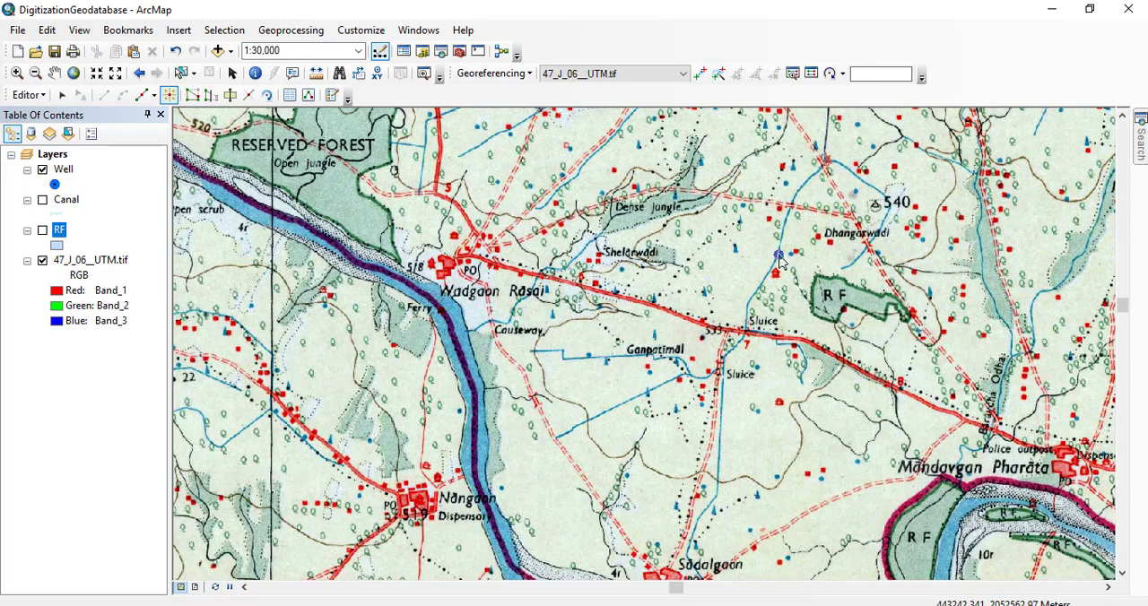
scroll(802, 216, "down", 4)
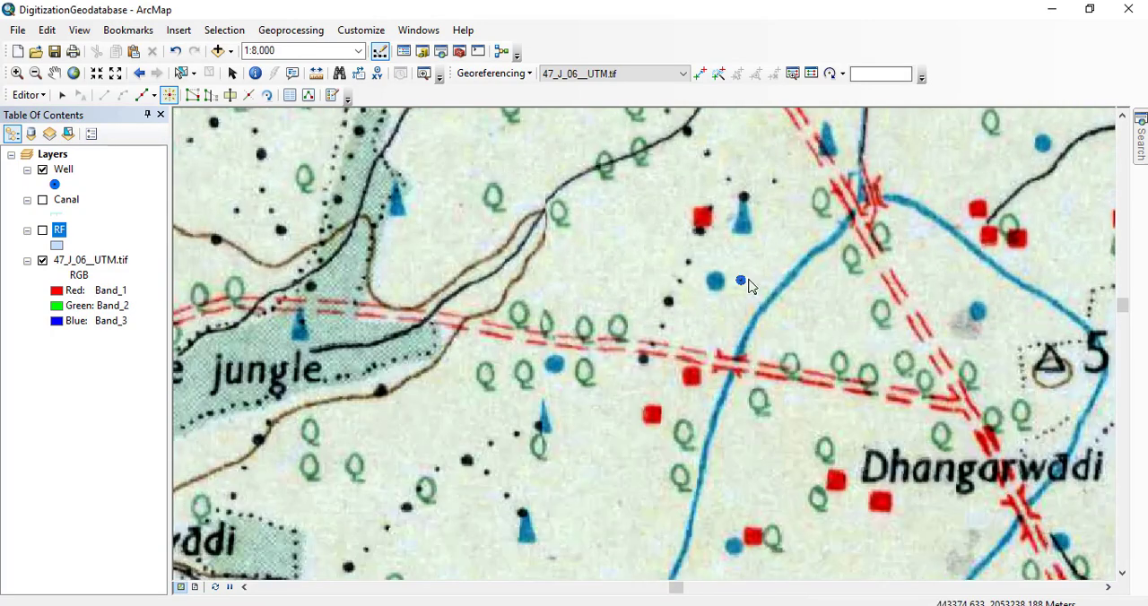
left_click(715, 283)
left_click(978, 314)
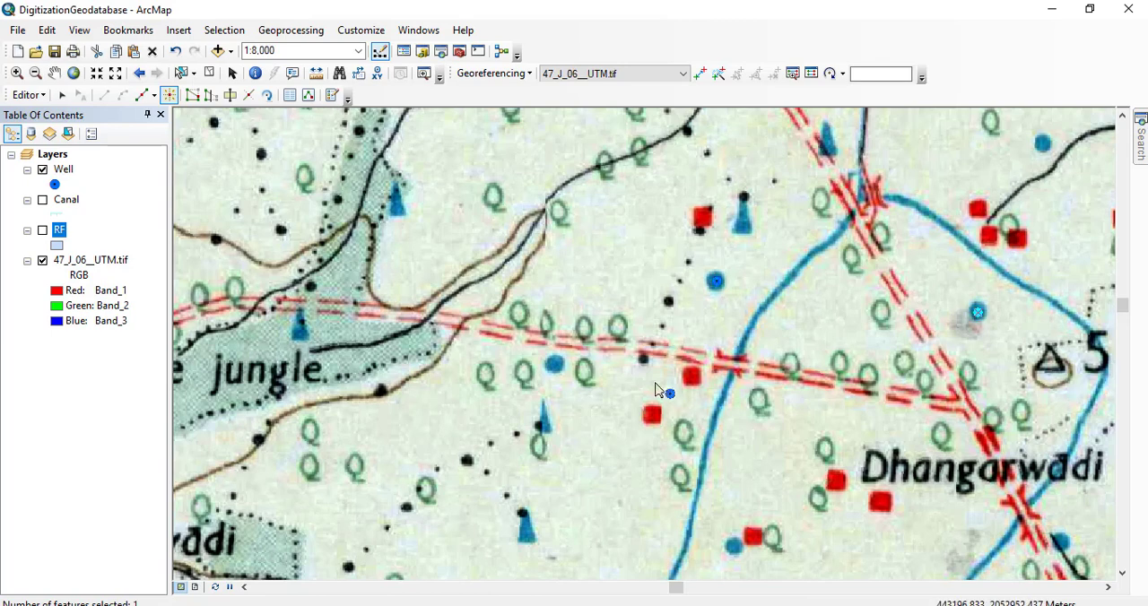
left_click(556, 365)
left_click(1043, 145)
Digitize two wells south of the Shelarwadi settlement near Wadgaon Rasai, one on each side of the red road.
left_click_drag(600, 316, 835, 303)
left_click_drag(595, 396, 669, 233)
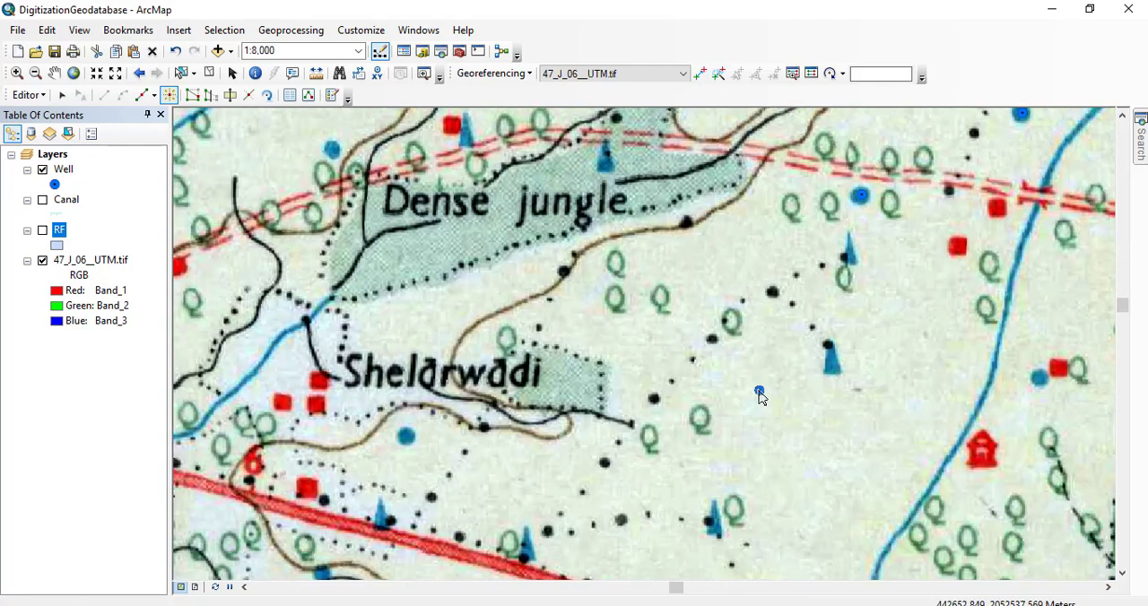
left_click_drag(759, 392, 718, 279)
left_click_drag(548, 376, 744, 421)
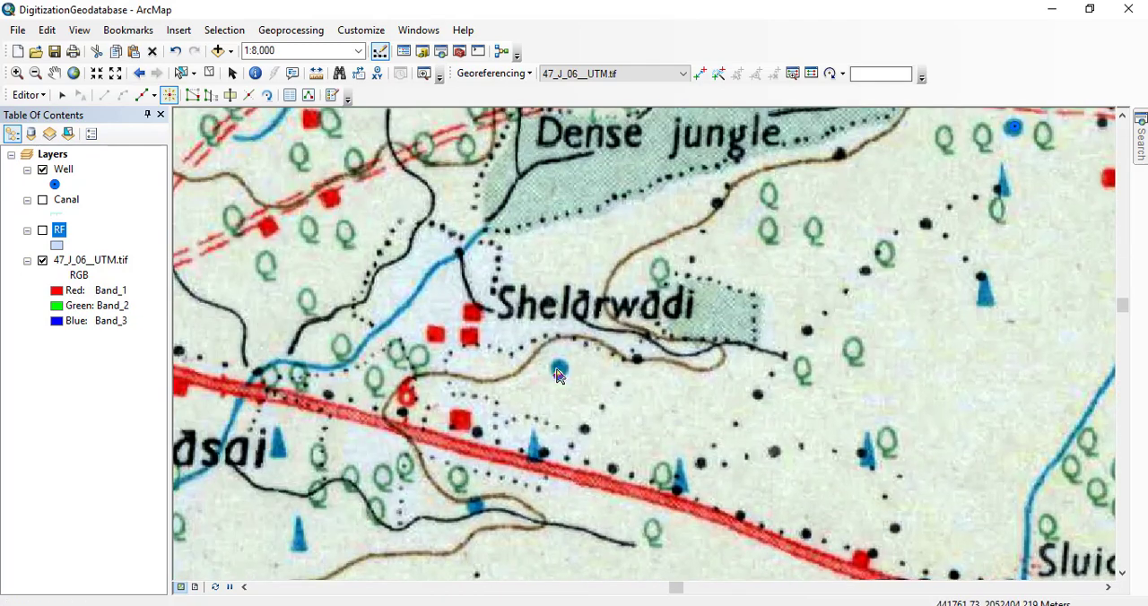
left_click(558, 371)
left_click_drag(481, 383, 772, 354)
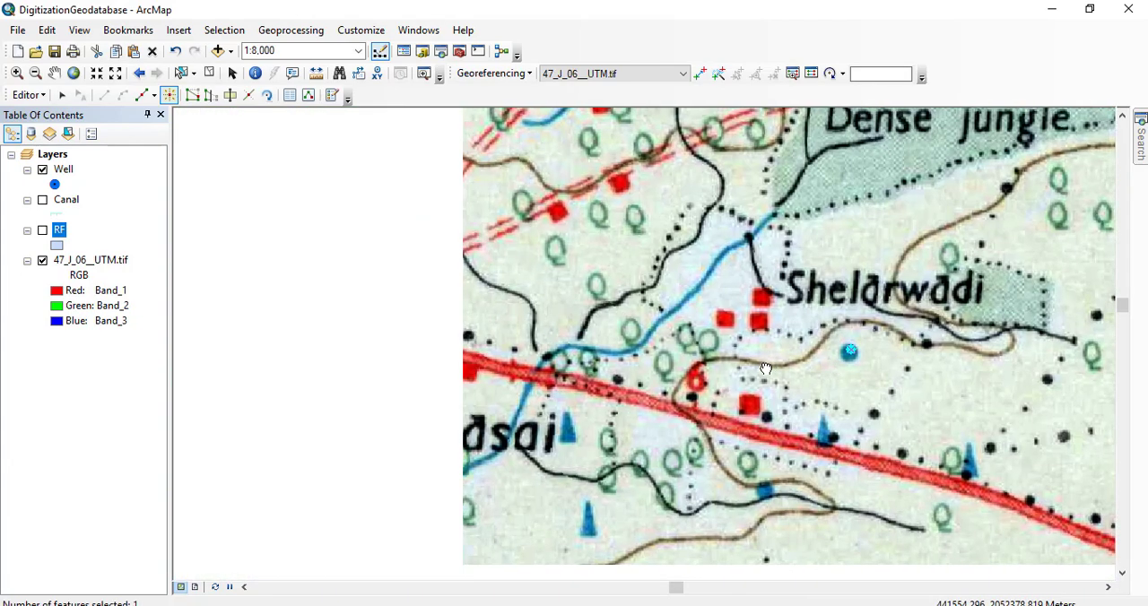
left_click_drag(629, 459, 475, 396)
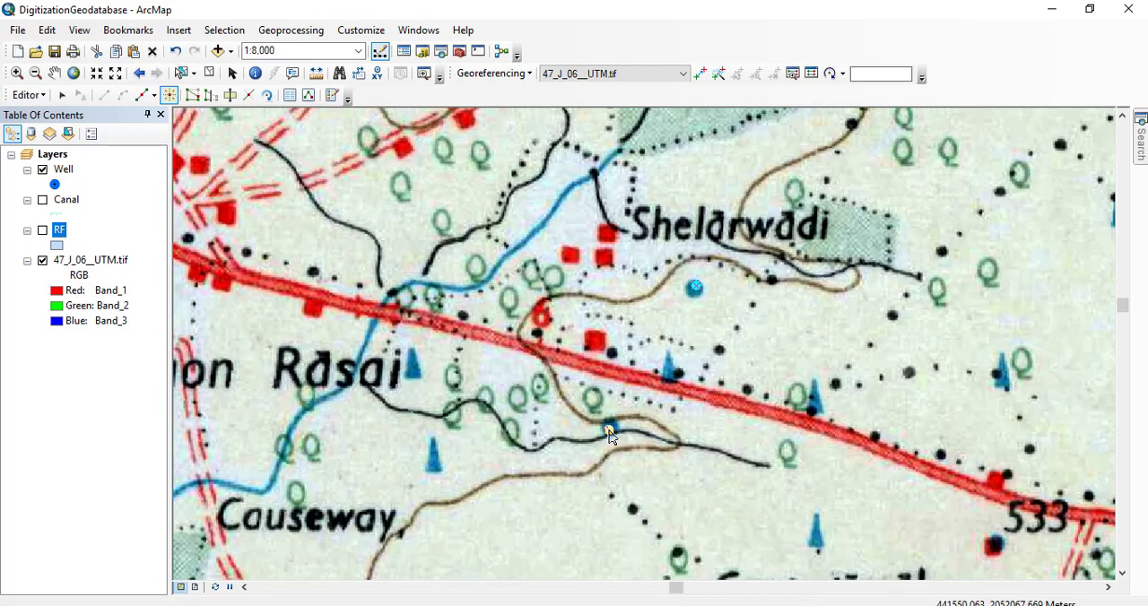
left_click(609, 429)
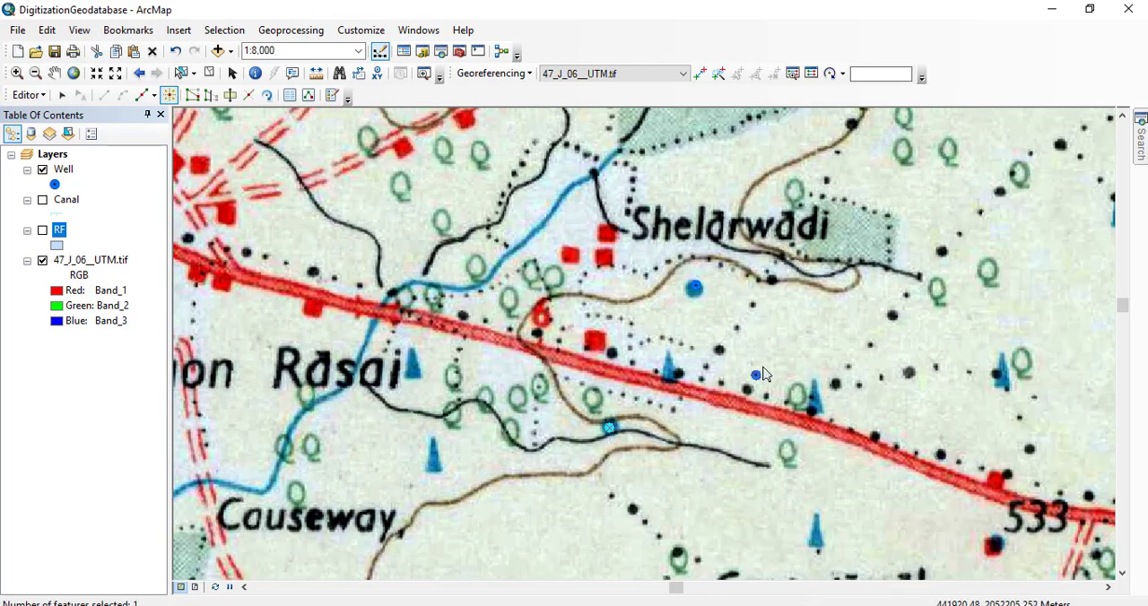
Place stray well points on empty ground southeast of Shelarwadi, away from any well symbol, and undo them.
left_click(801, 334)
left_click(813, 340)
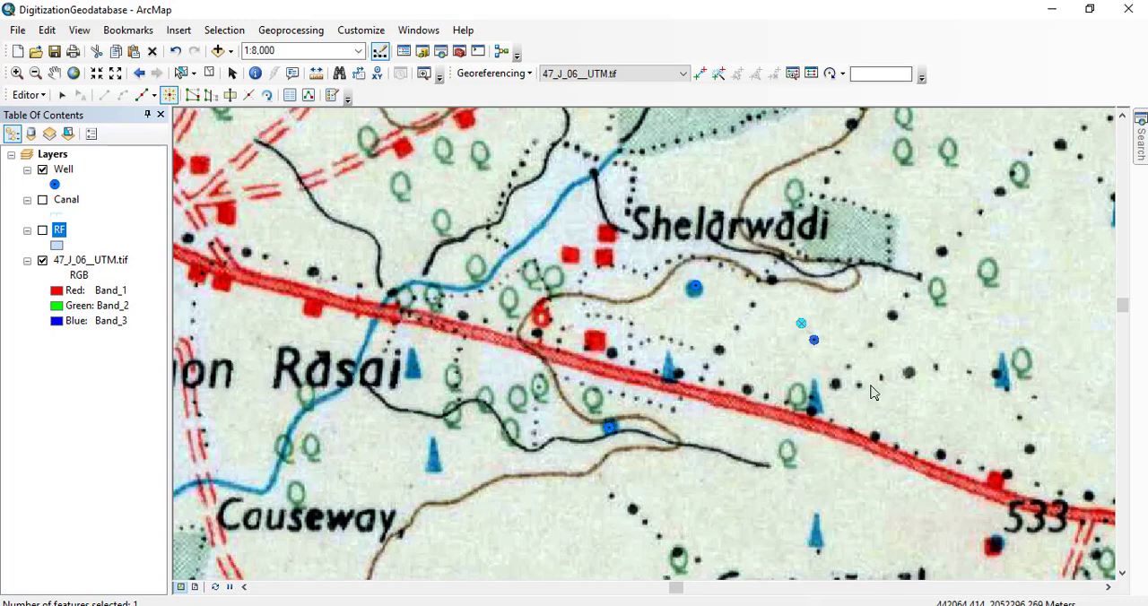
left_click(868, 417)
key("ctrl+z")
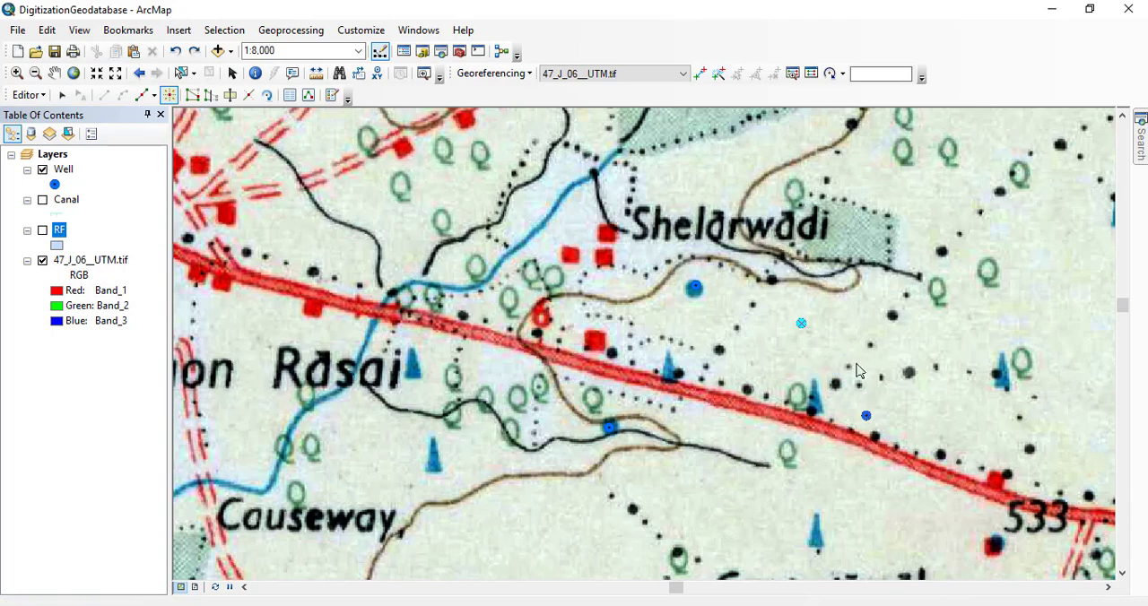
Digitize the four wells northwest of the Dense jungle label, on both sides of the double-dashed road and canal branch, and save the edits.
left_click_drag(691, 197, 557, 367)
left_click_drag(632, 318, 665, 475)
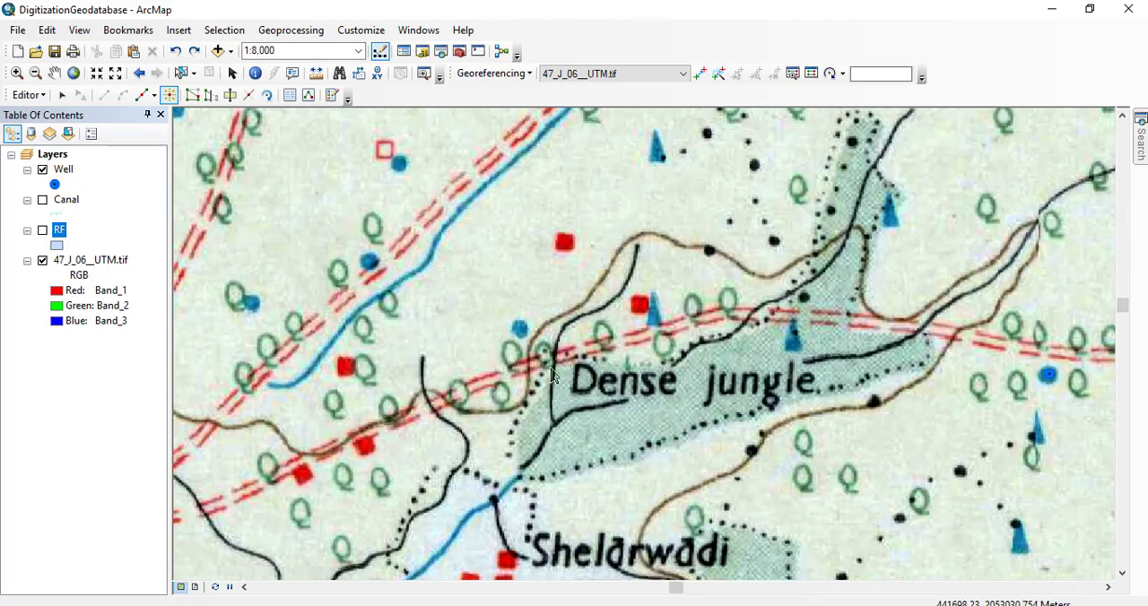
left_click(518, 329)
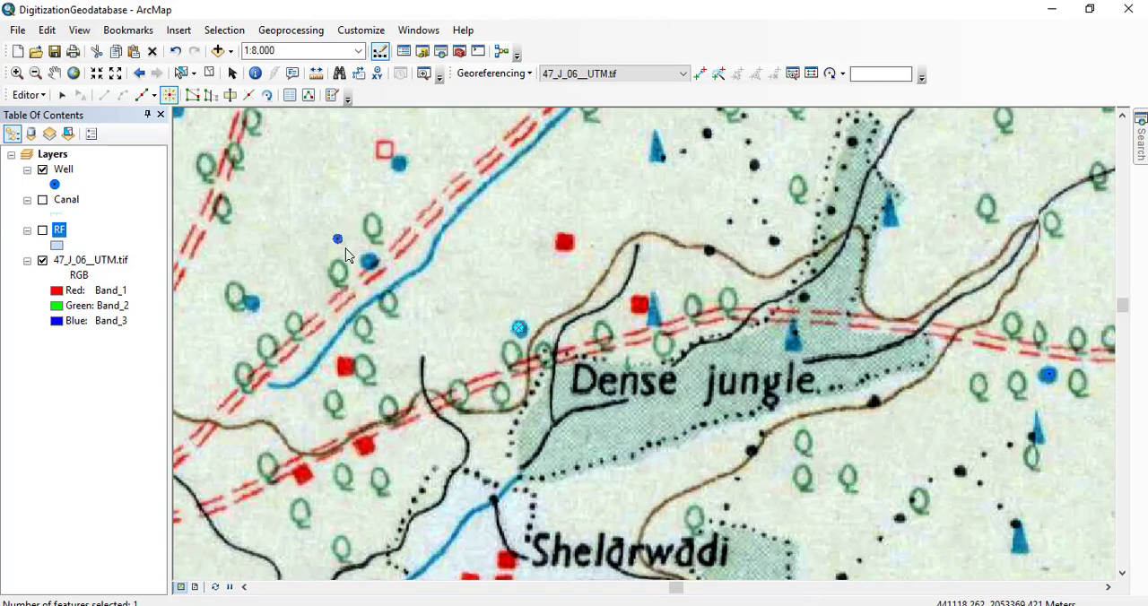
left_click(369, 263)
left_click(398, 163)
left_click(256, 304)
left_click(34, 96)
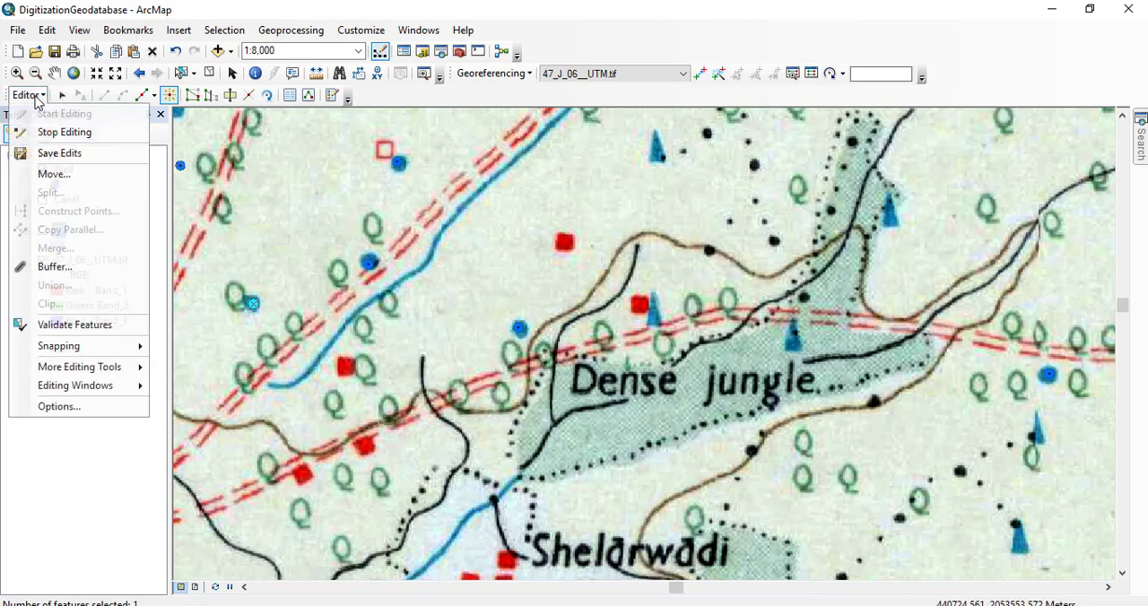
left_click(74, 154)
Digitize the wells southeast and east of the northern Shelarwadi label, as far as the open ground north of canal mark 19.
left_click_drag(616, 179, 501, 418)
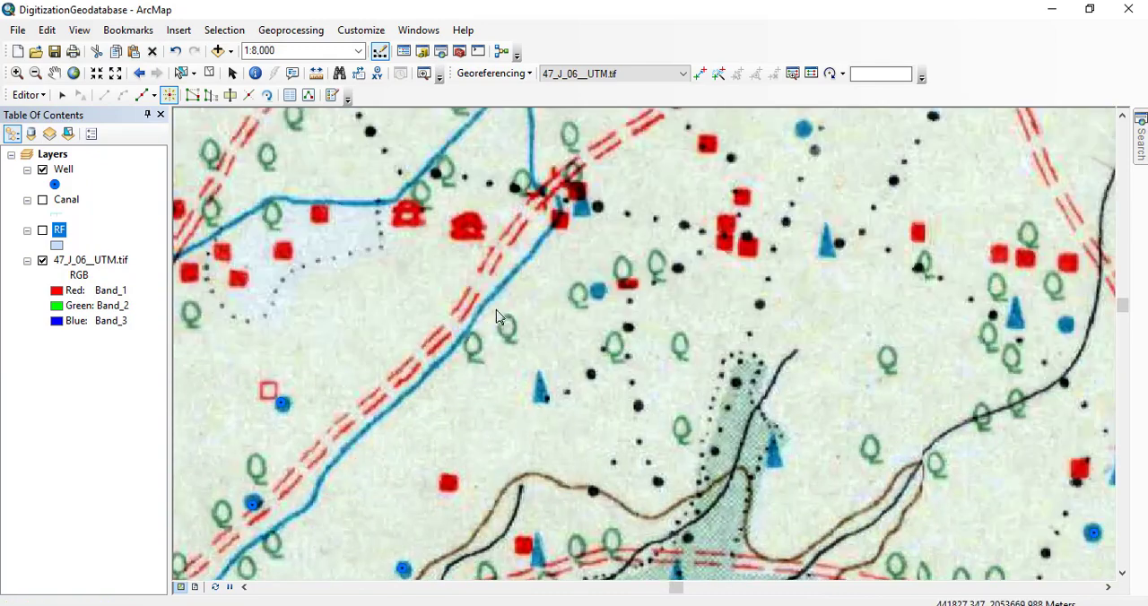
left_click_drag(553, 246, 569, 446)
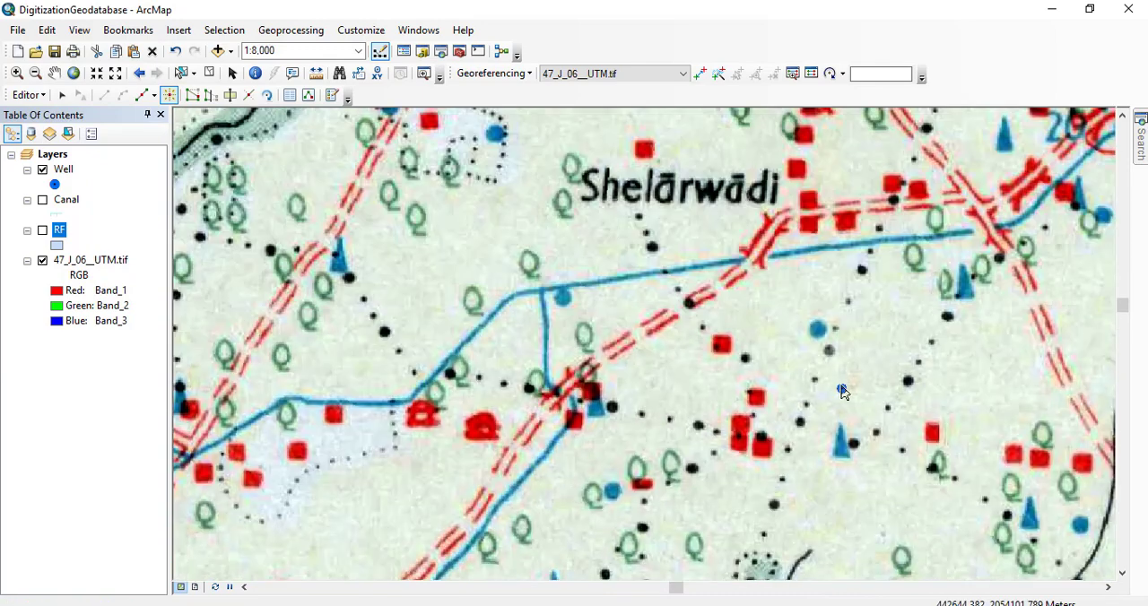
left_click(817, 330)
left_click_drag(886, 362, 386, 467)
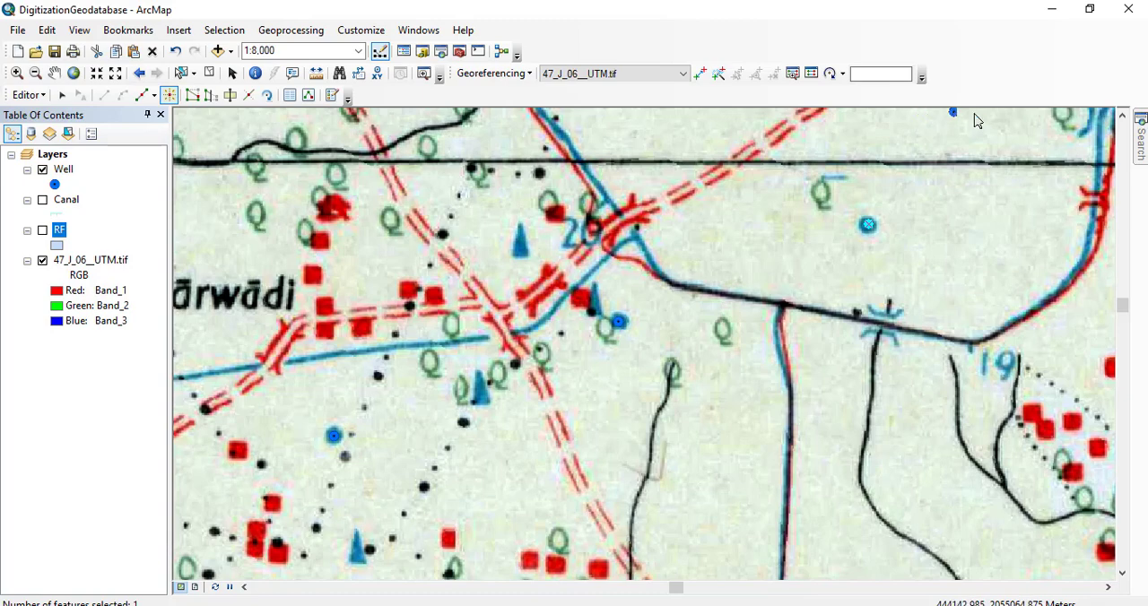
Digitize two wells north of the Ghod Right Bank Canal east of spot height 544, and two beside the canal near Faratwadi.
left_click_drag(1024, 166, 474, 406)
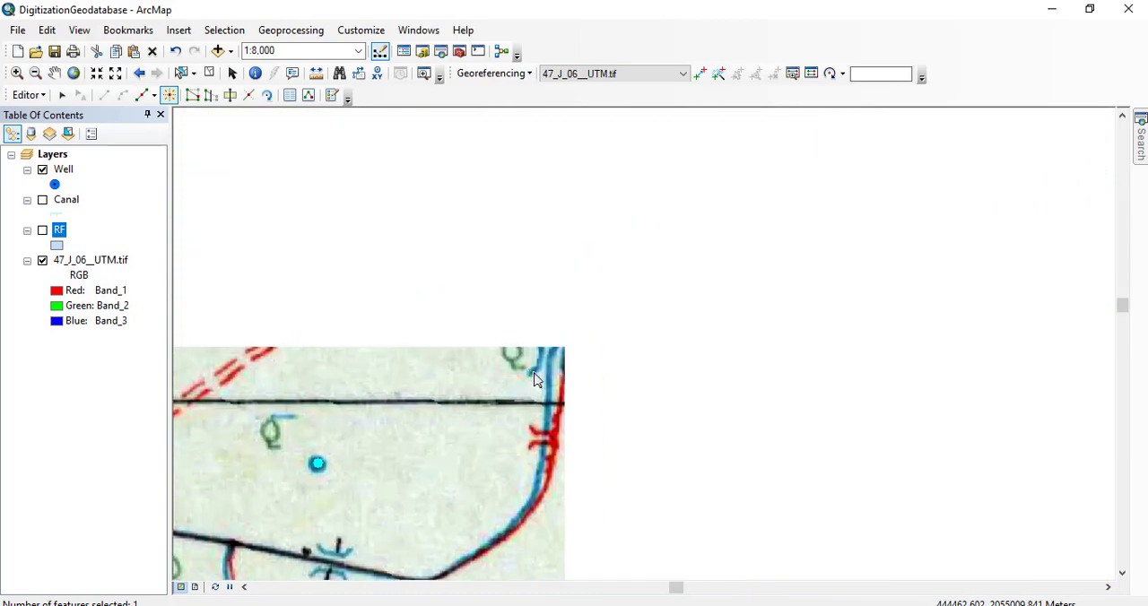
left_click_drag(601, 263, 665, 451)
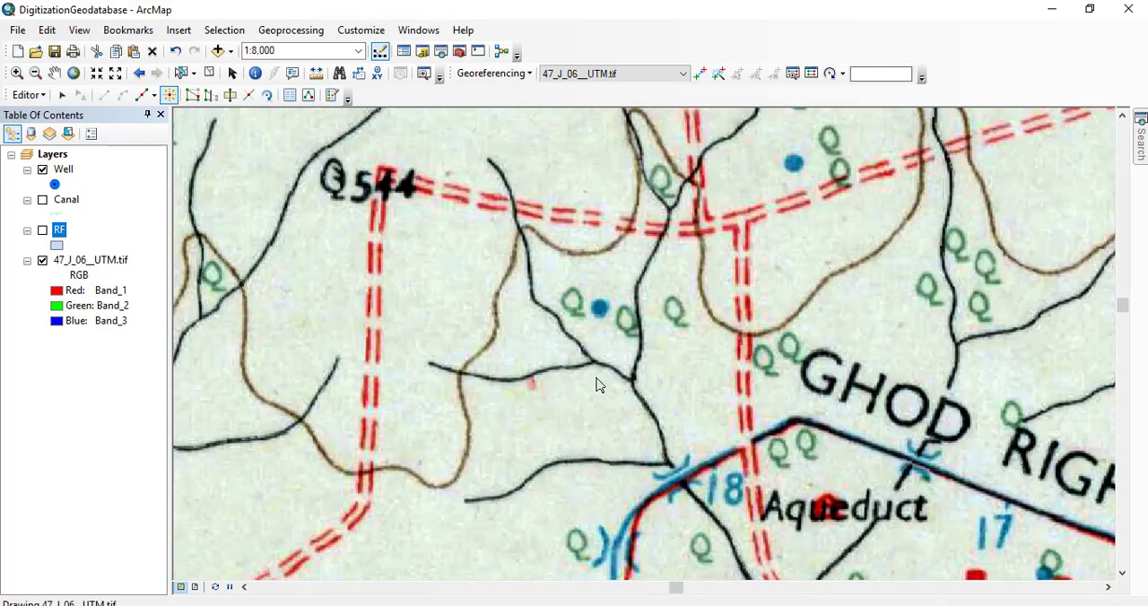
left_click(599, 308)
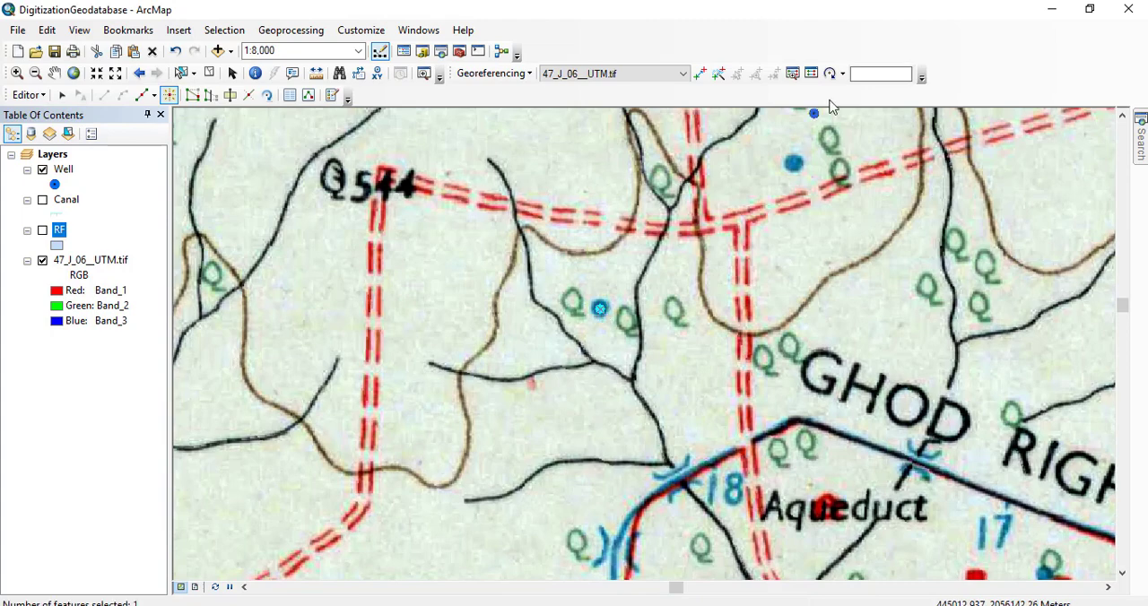
left_click(794, 162)
left_click_drag(887, 297, 609, 75)
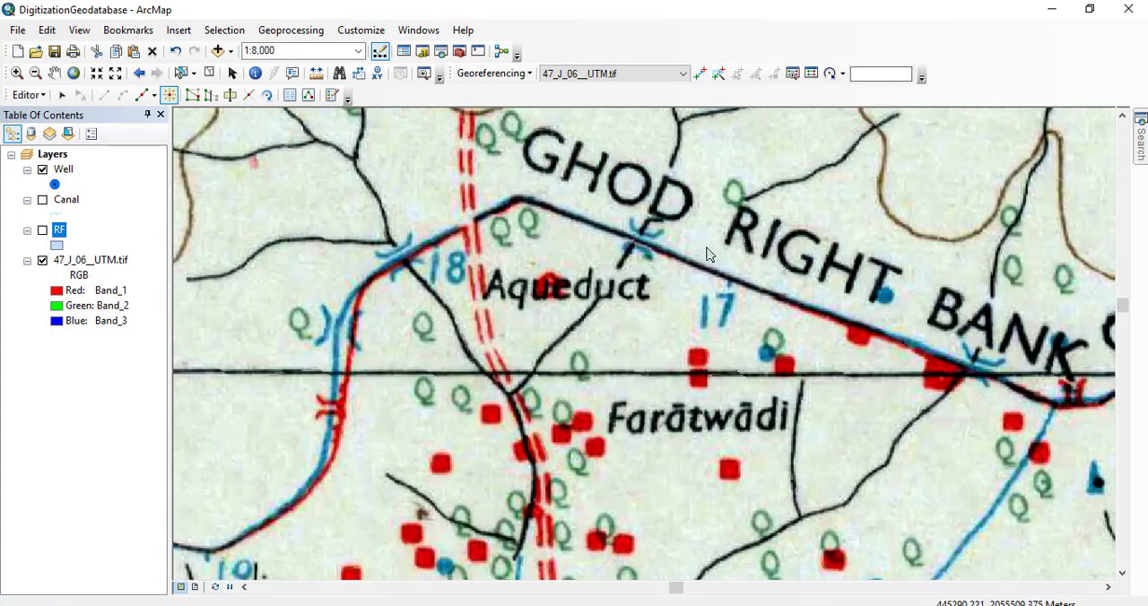
left_click(765, 352)
left_click(885, 300)
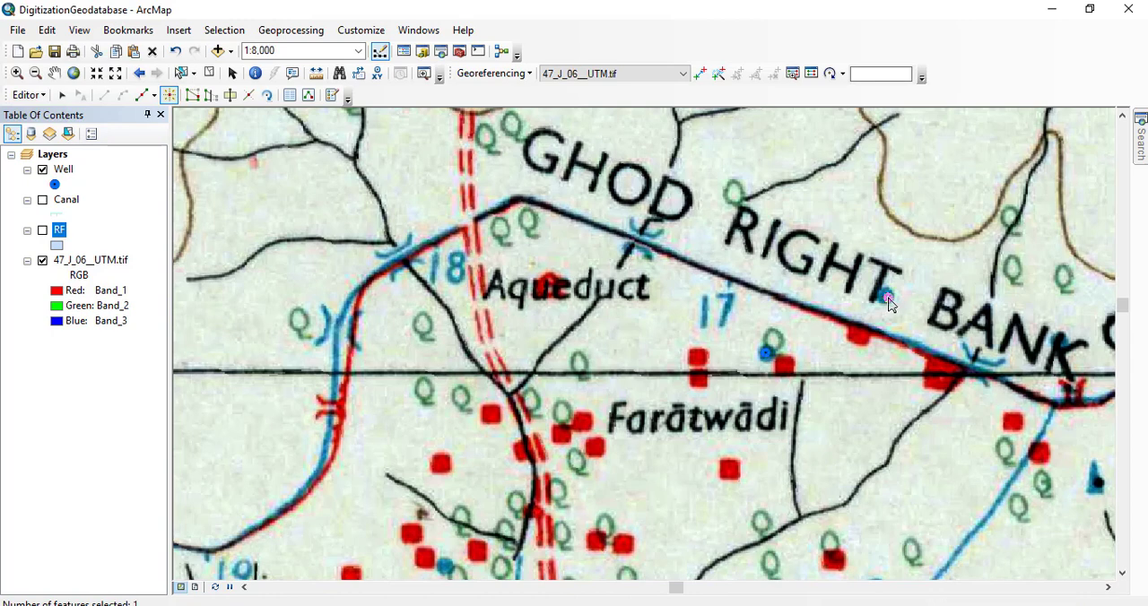
Save the well edits and stop the editing session.
left_click(30, 97)
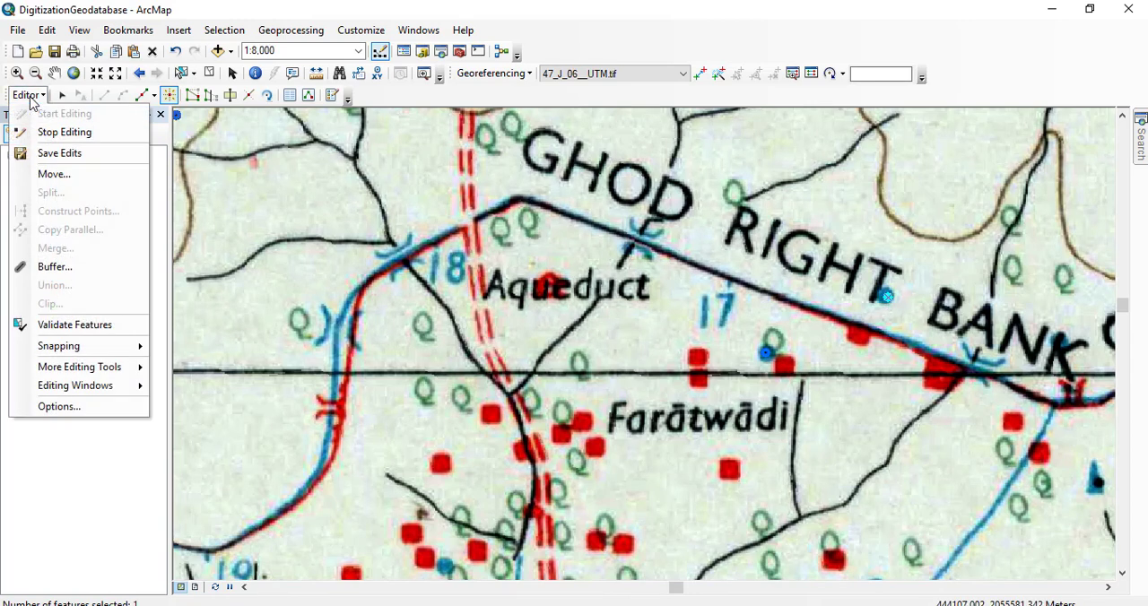
left_click(69, 160)
left_click(30, 95)
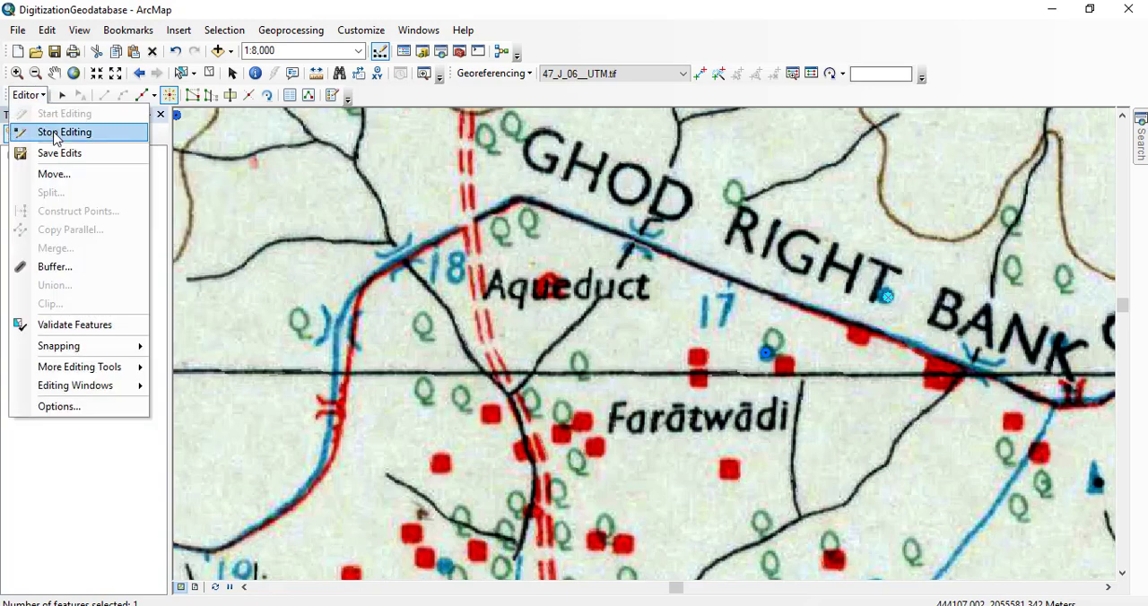
left_click(56, 134)
Show the Canal layer and symbolize it with the Major Road line in blue with a width of 2.
scroll(373, 233, "up", 2)
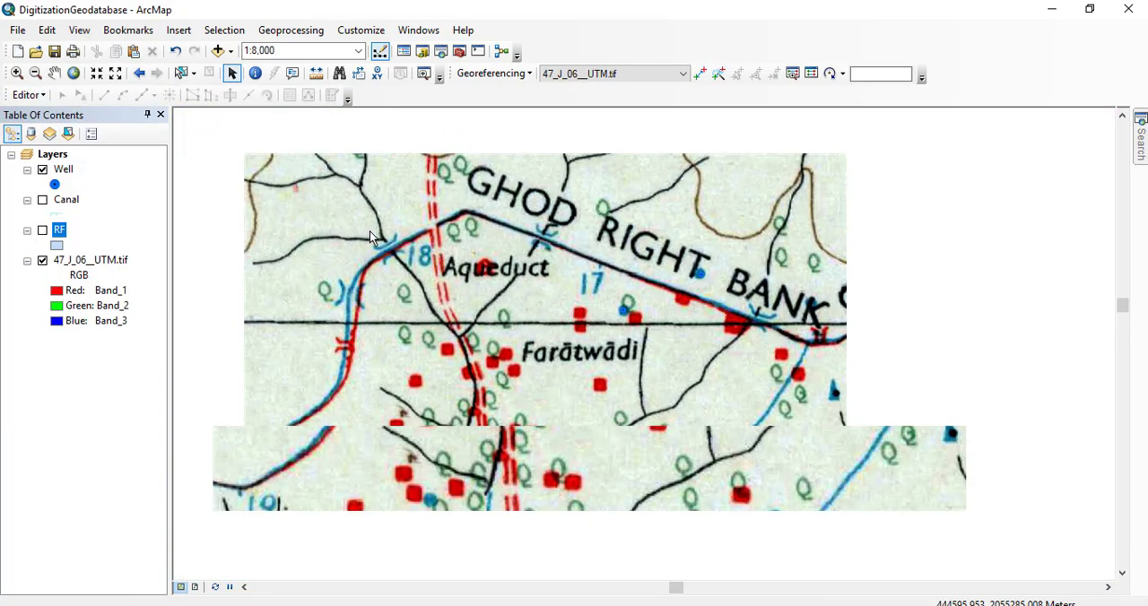
scroll(370, 230, "up", 3)
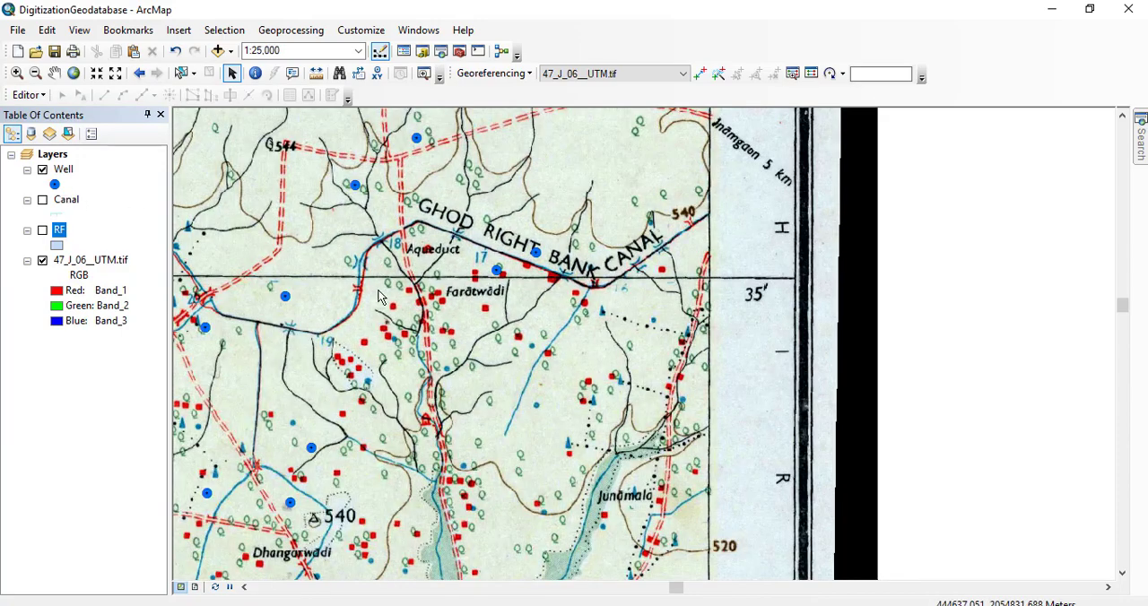
scroll(525, 312, "up", 2)
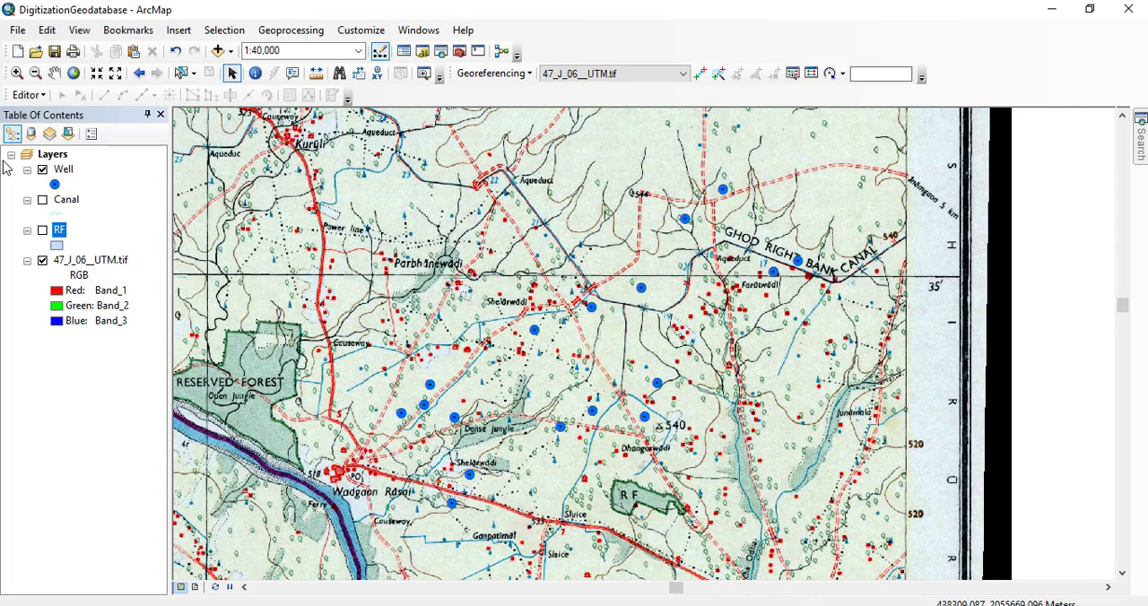
left_click(42, 200)
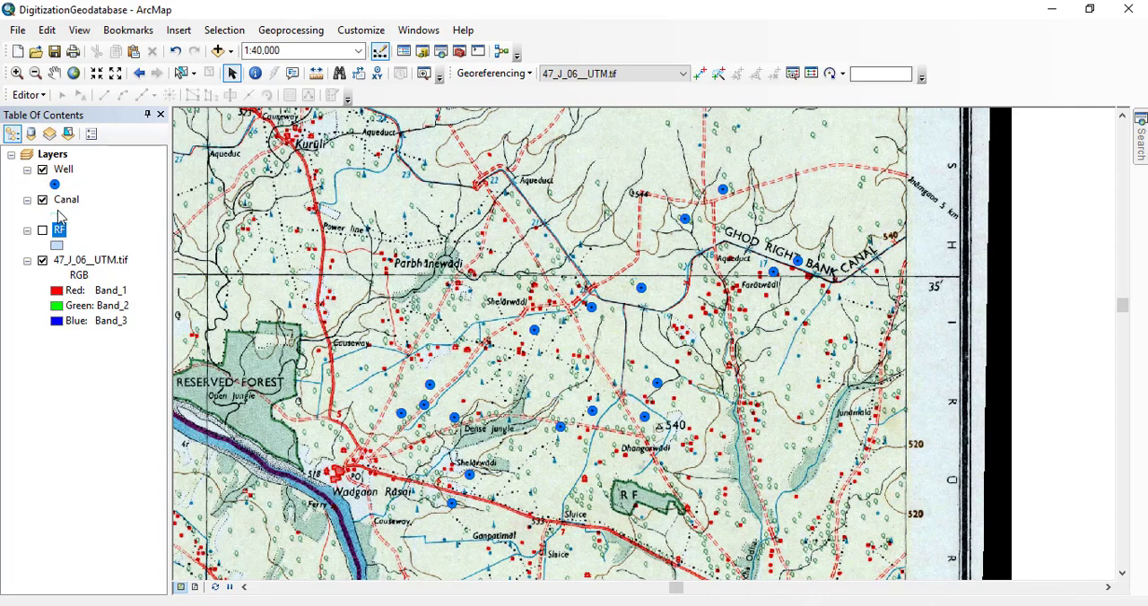
left_click(59, 215)
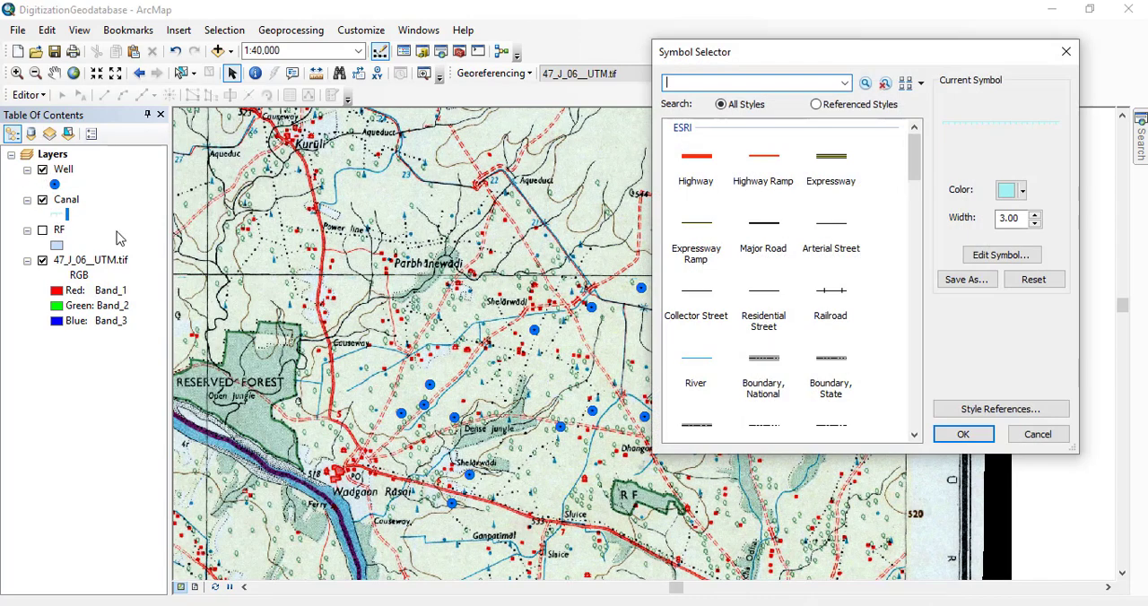
left_click(1017, 194)
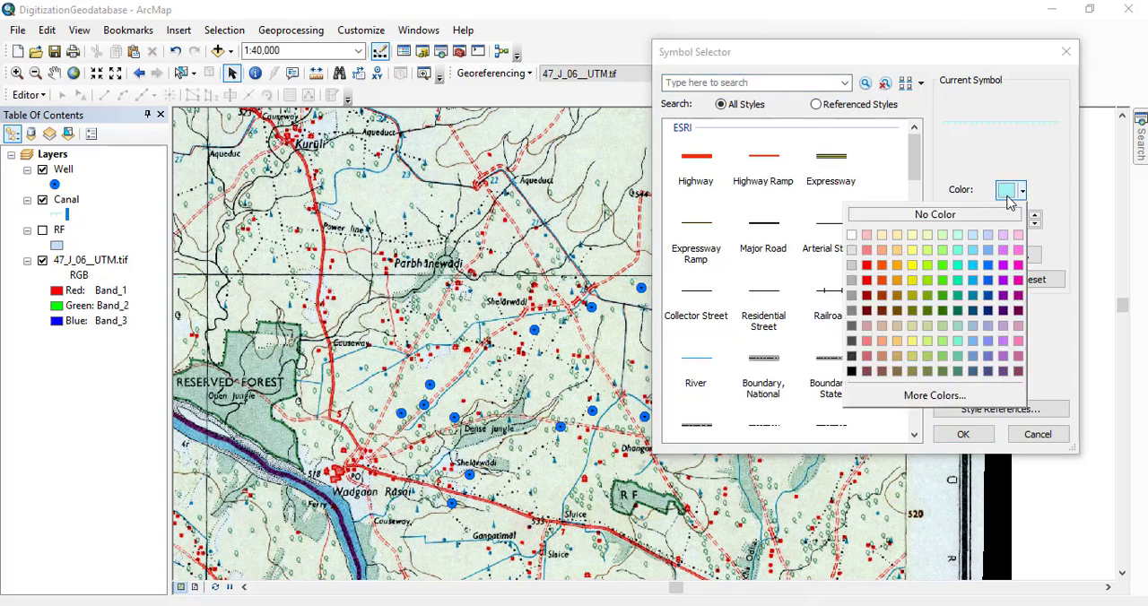
left_click(988, 266)
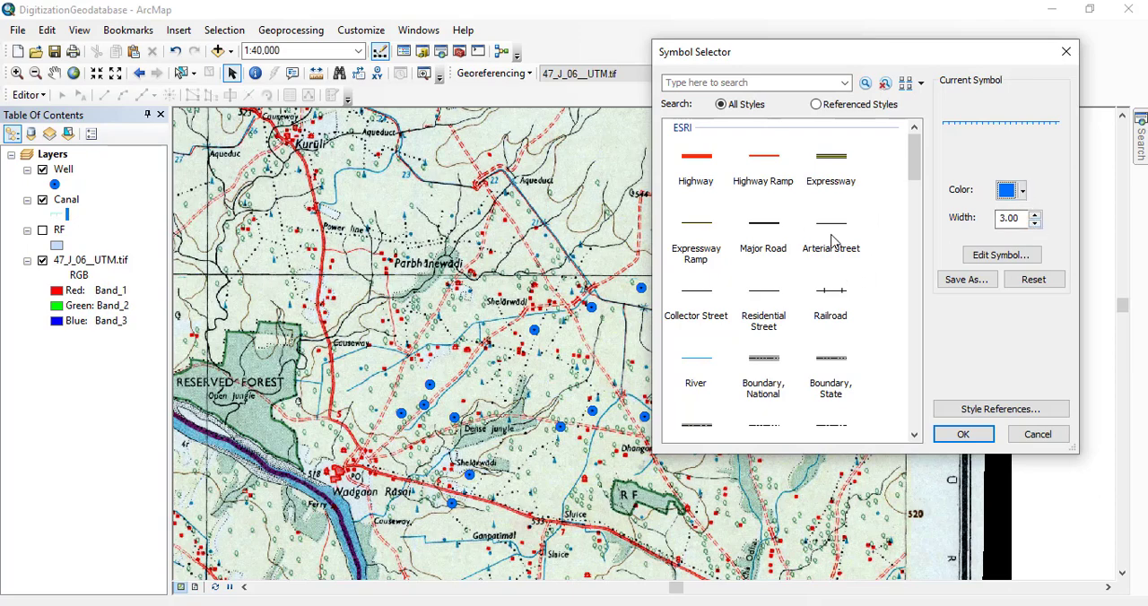
left_click(763, 230)
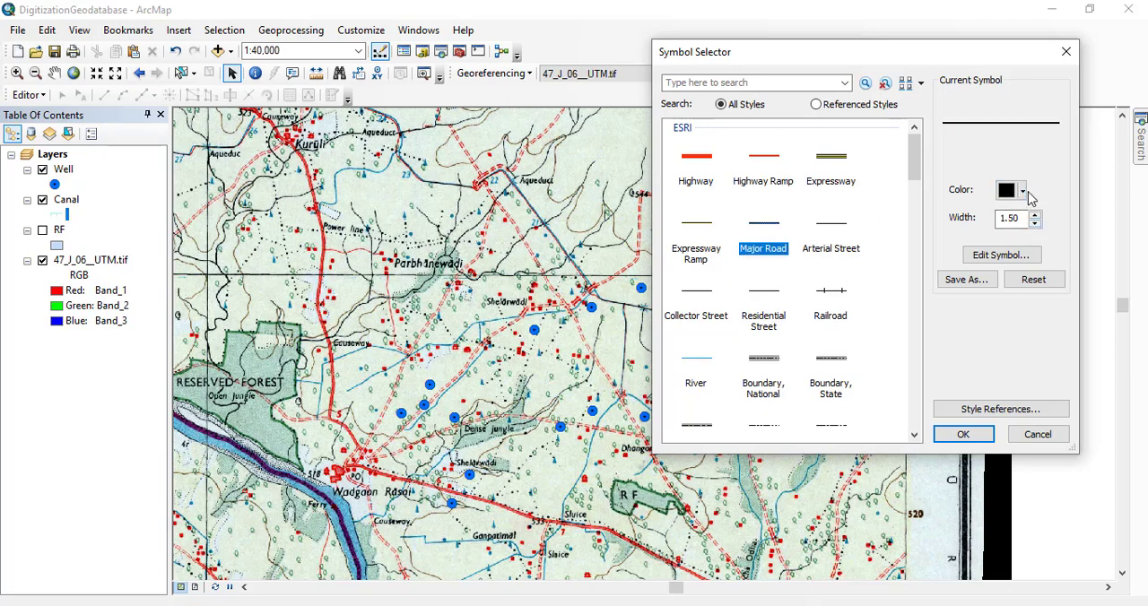
left_click(1022, 191)
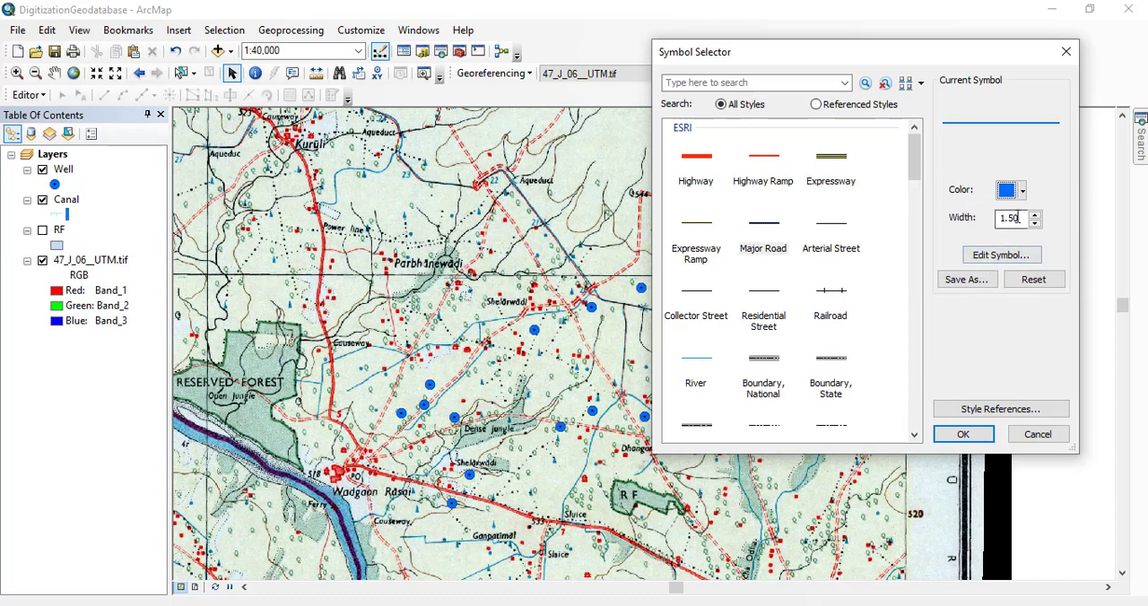
left_click(1035, 218)
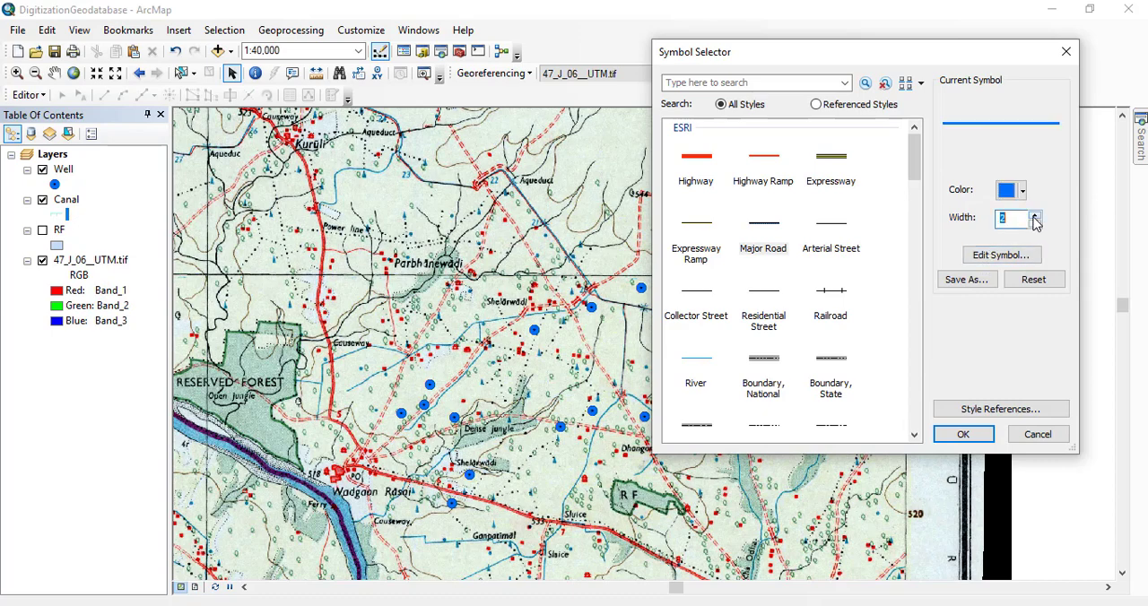
left_click(963, 434)
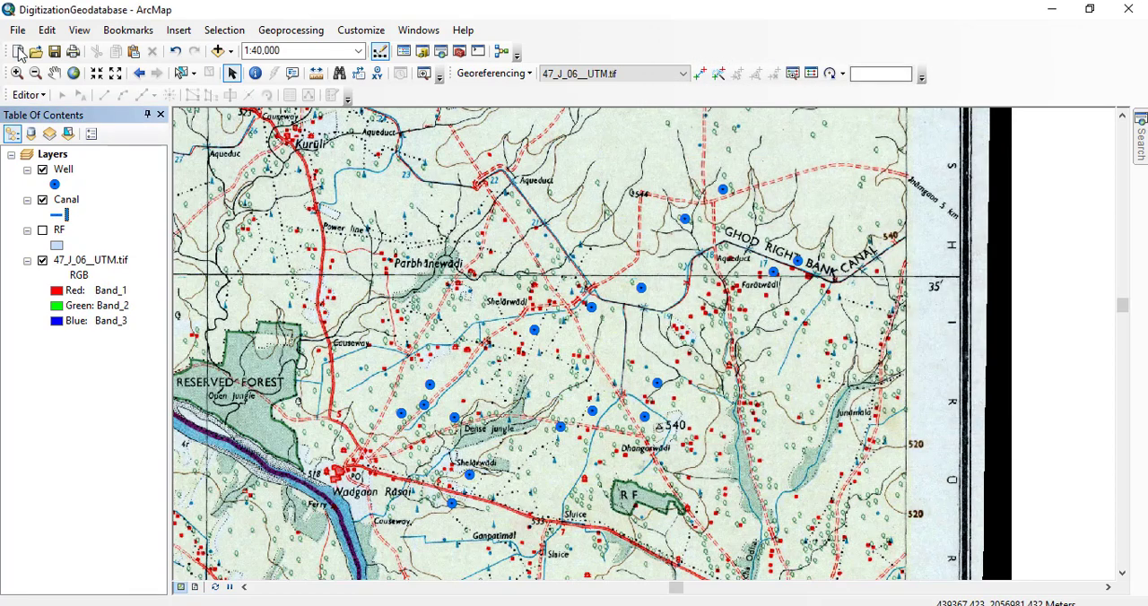
Start an editing session and choose the Canal feature template with the Line construction tool.
left_click(29, 95)
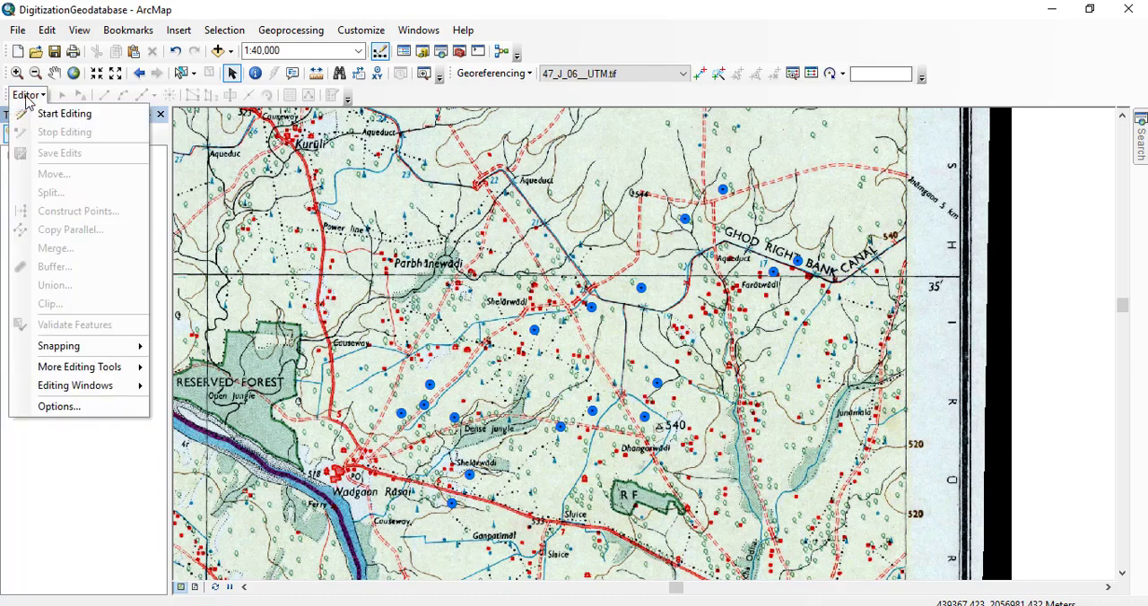
left_click(91, 114)
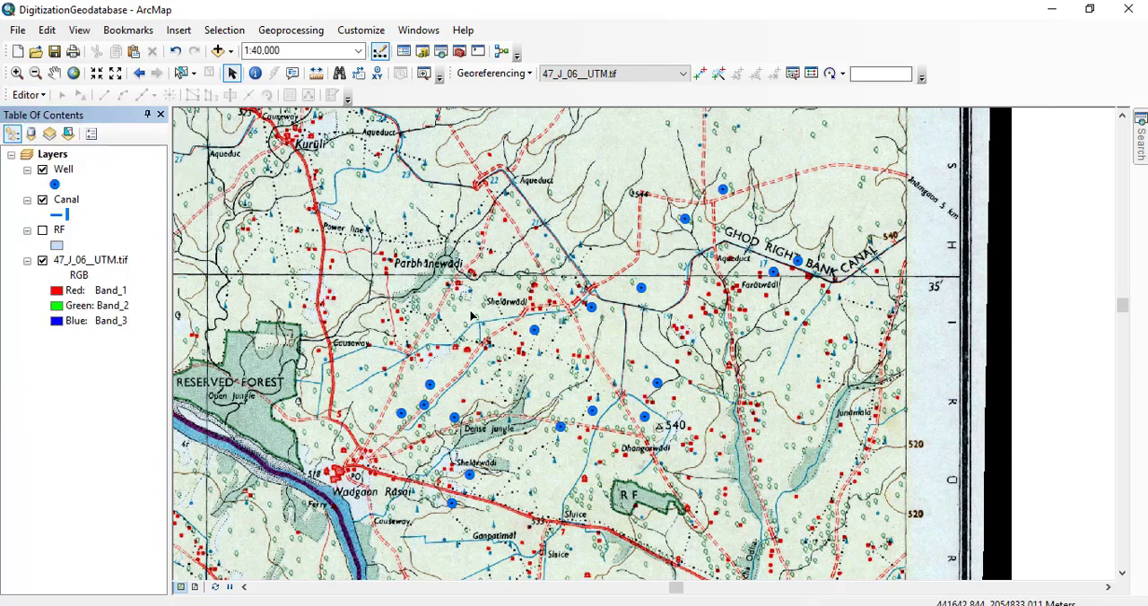
left_click_drag(366, 359, 664, 262)
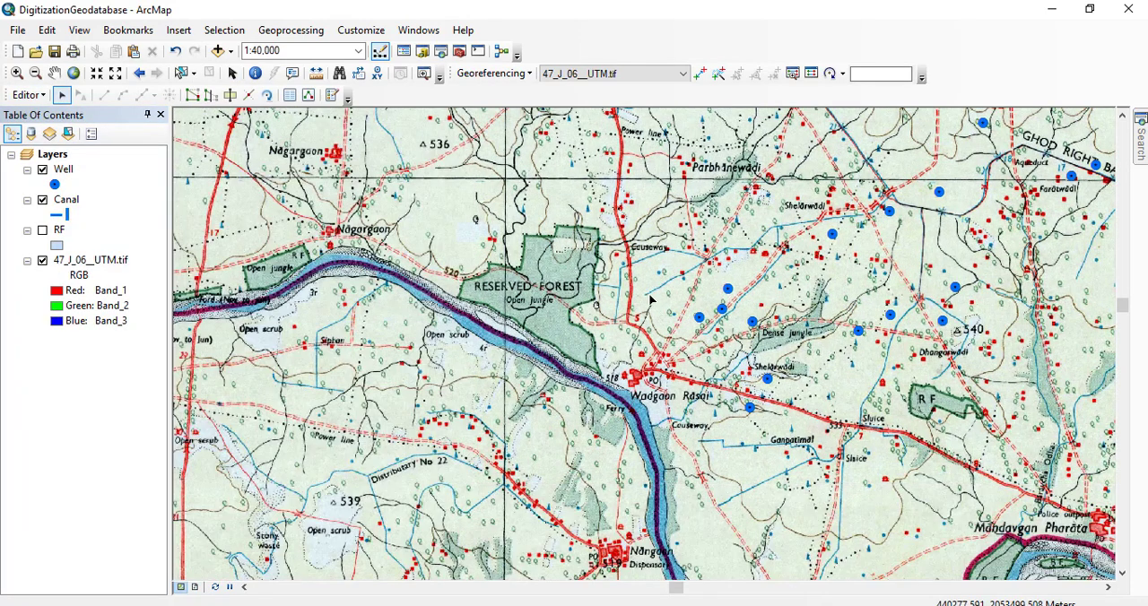
scroll(649, 295, "down", 5)
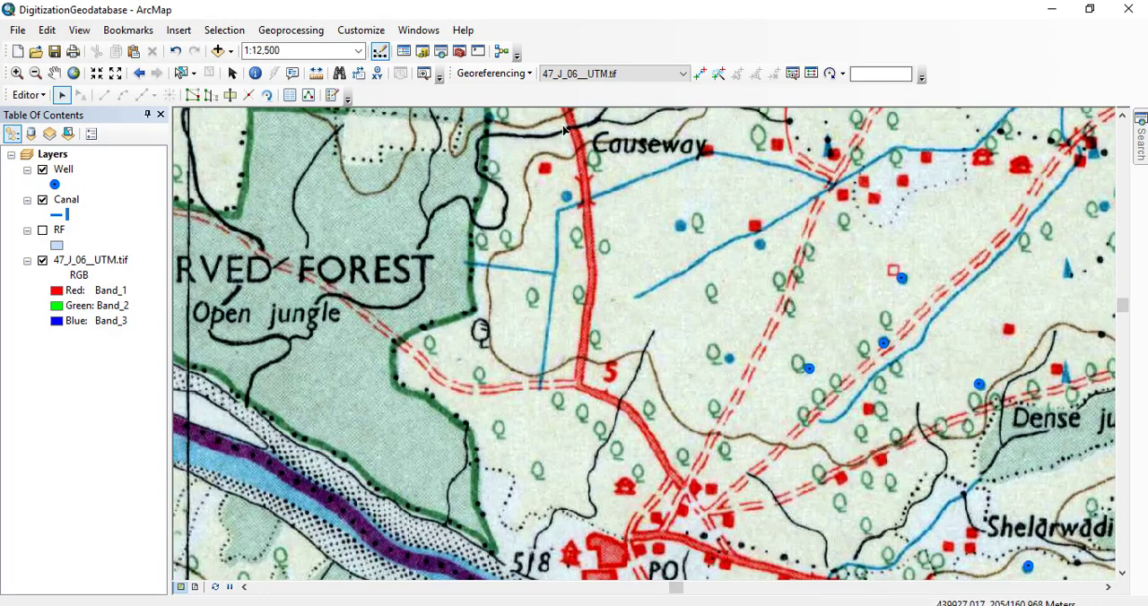
left_click(332, 96)
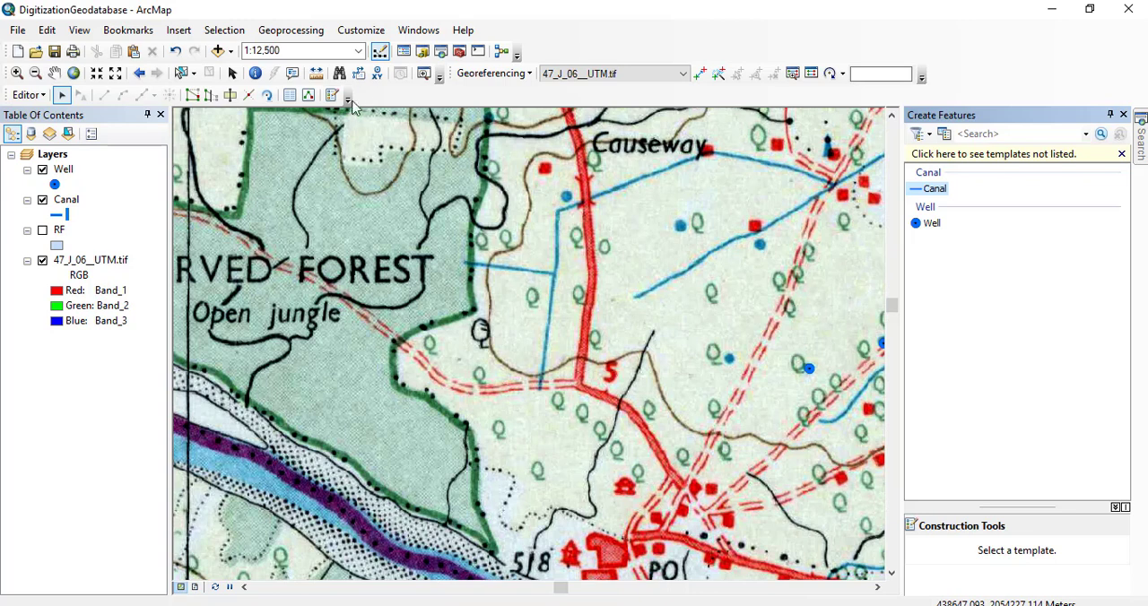
left_click(935, 189)
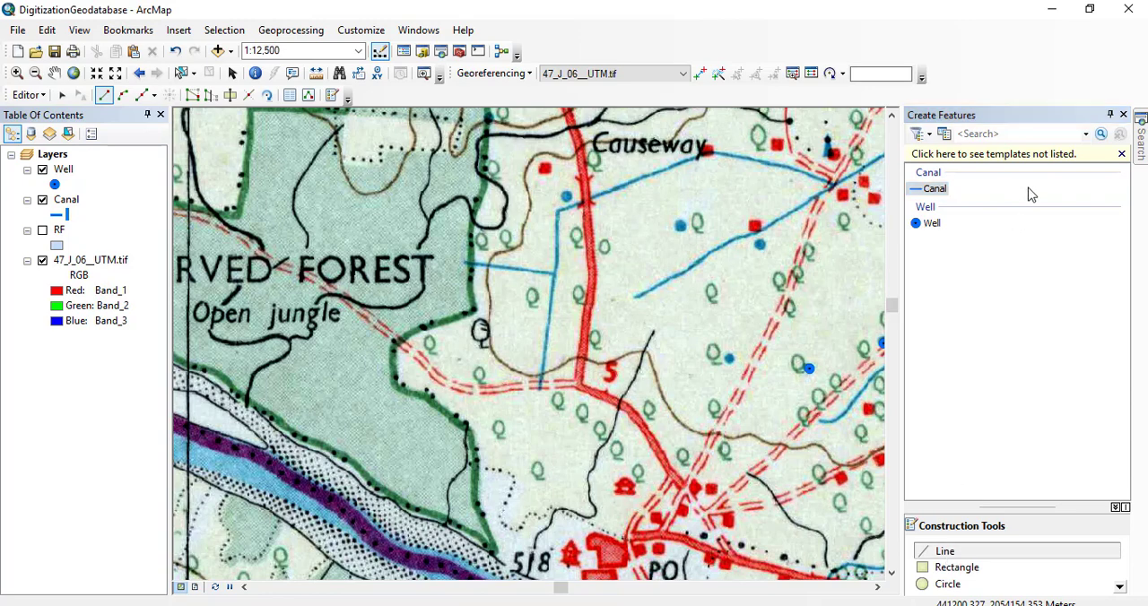
left_click(1123, 114)
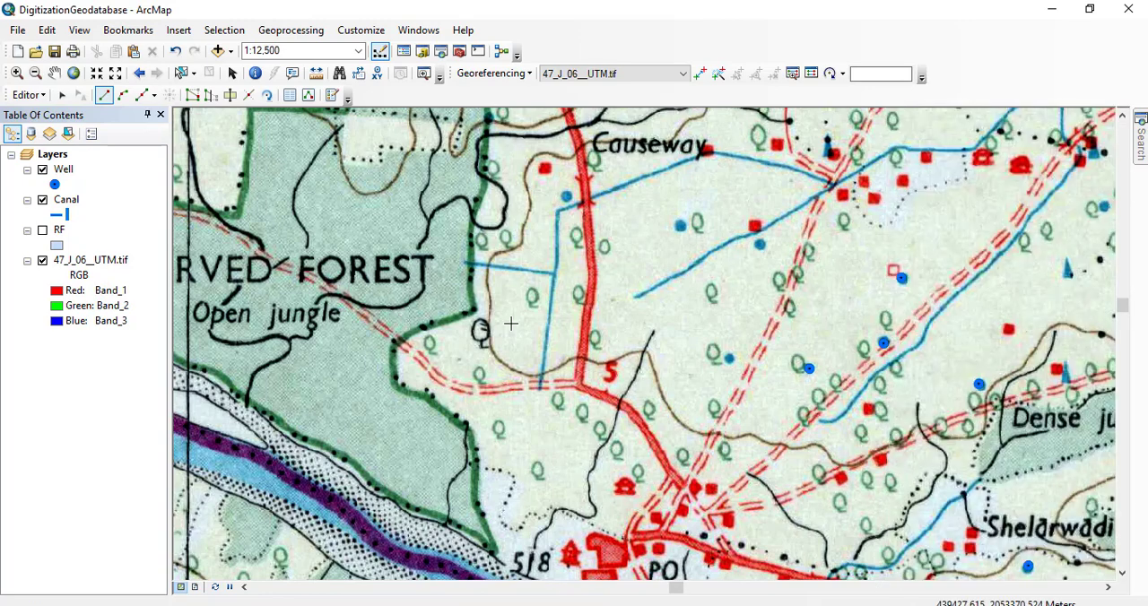
Begin a canal line at the cart track west of road mark 5 and trace it north to the bend west of the main road.
scroll(516, 274, "up", 3)
left_click_drag(469, 361, 414, 253)
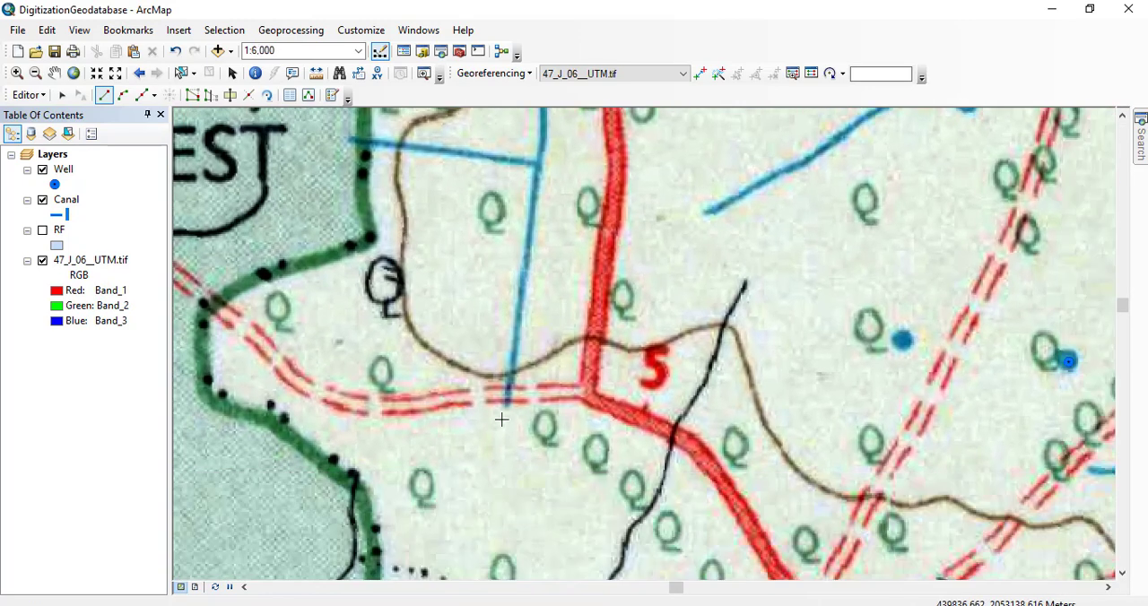
left_click(506, 403)
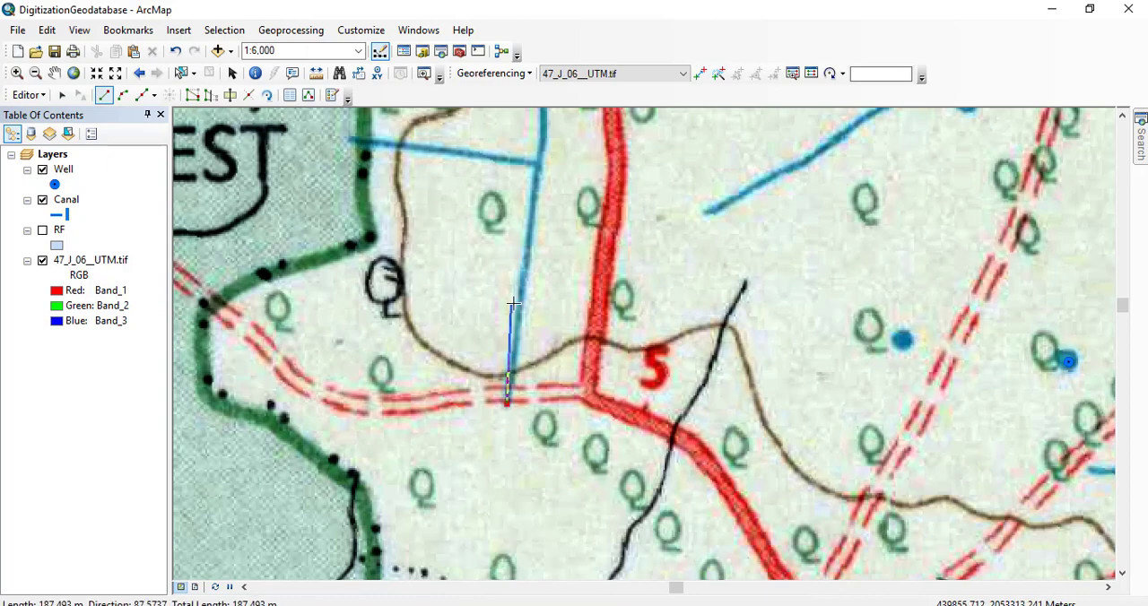
left_click(521, 298)
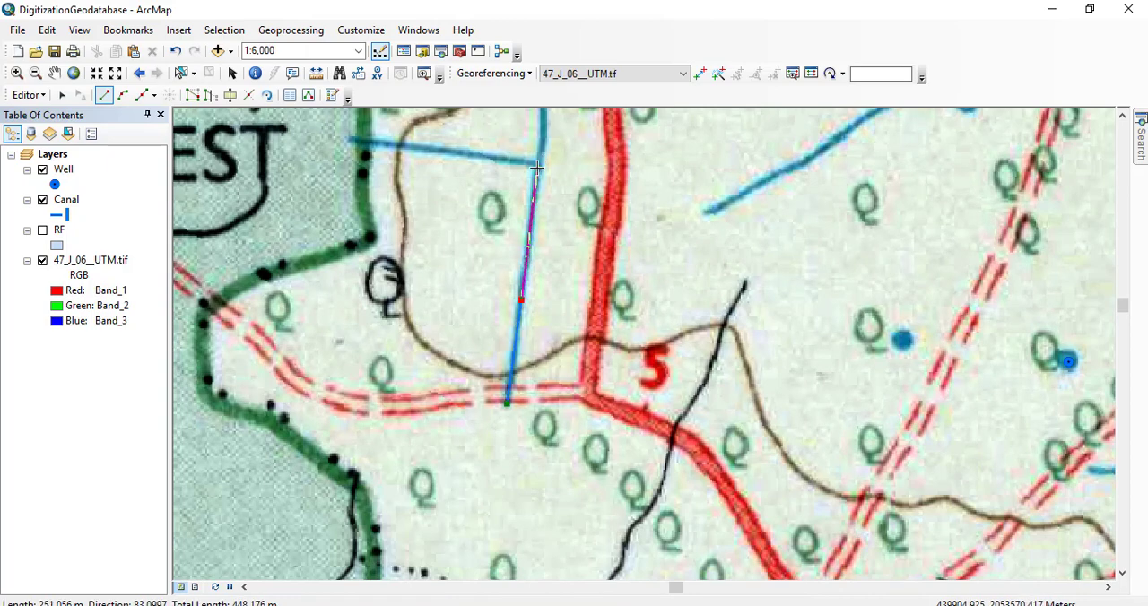
left_click(536, 163)
left_click_drag(536, 164, 528, 529)
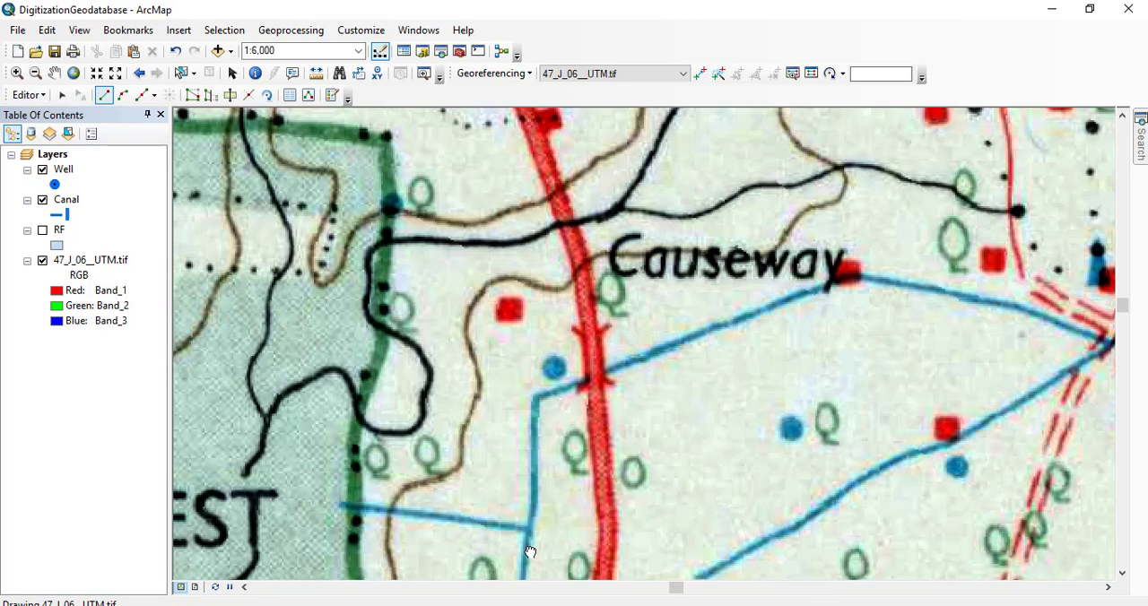
left_click(535, 496)
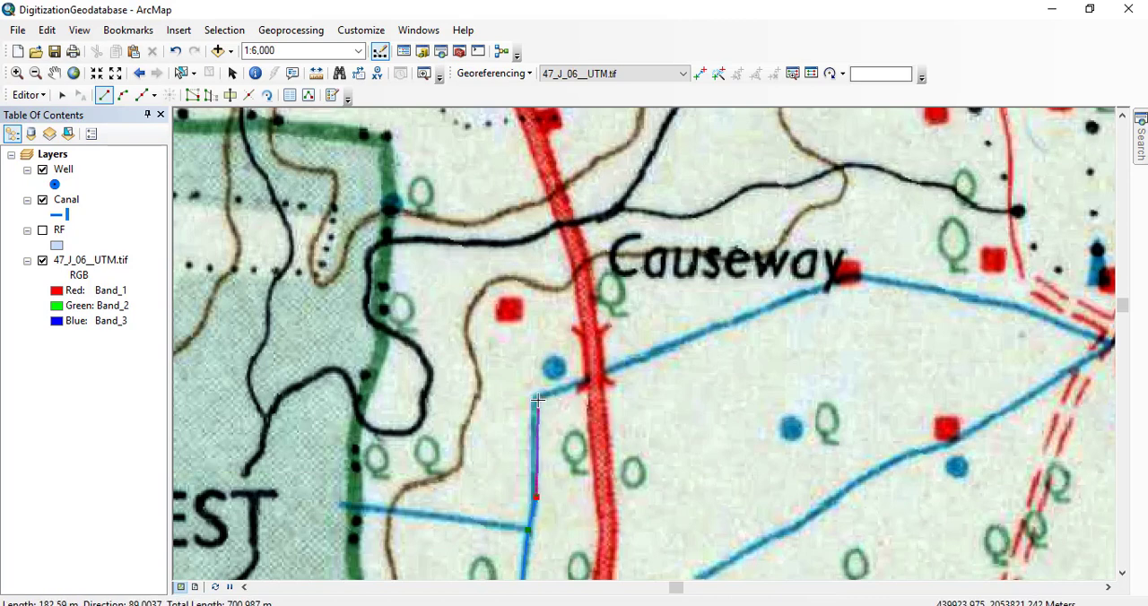
left_click(535, 397)
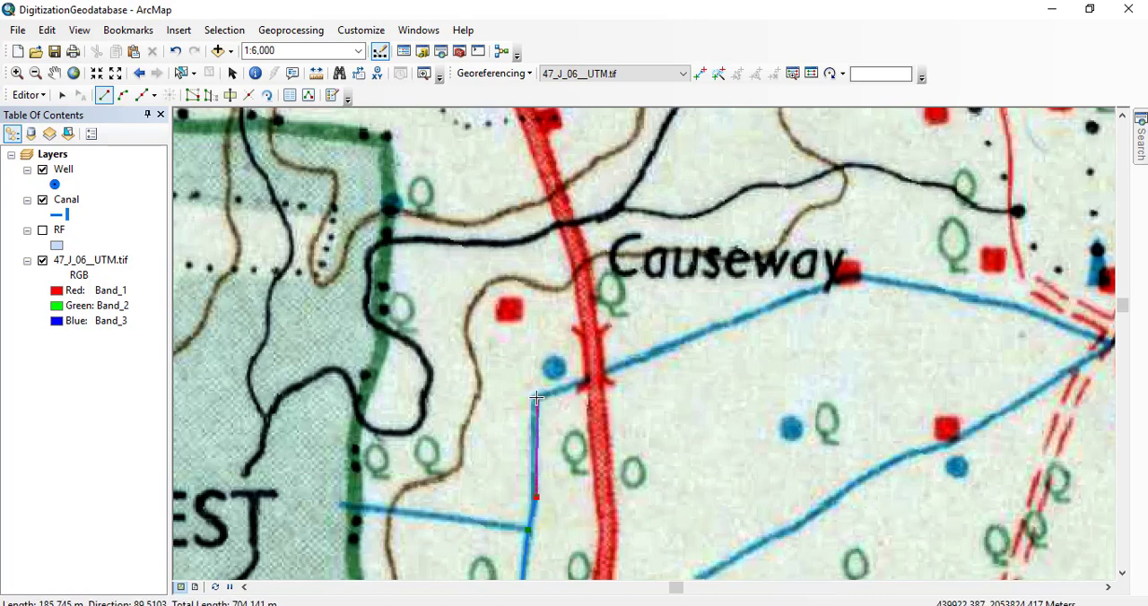
Continue the canal line east across the main road, passing beneath the Causeway label, and finish it at the cart track junction.
left_click(661, 348)
left_click(768, 308)
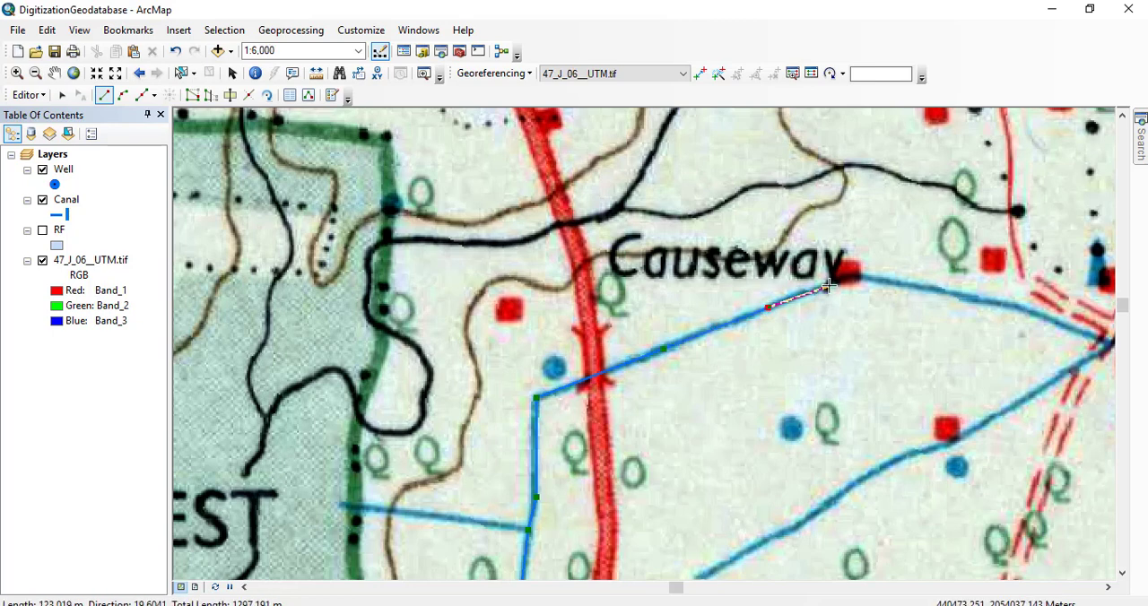
left_click(827, 285)
left_click(860, 279)
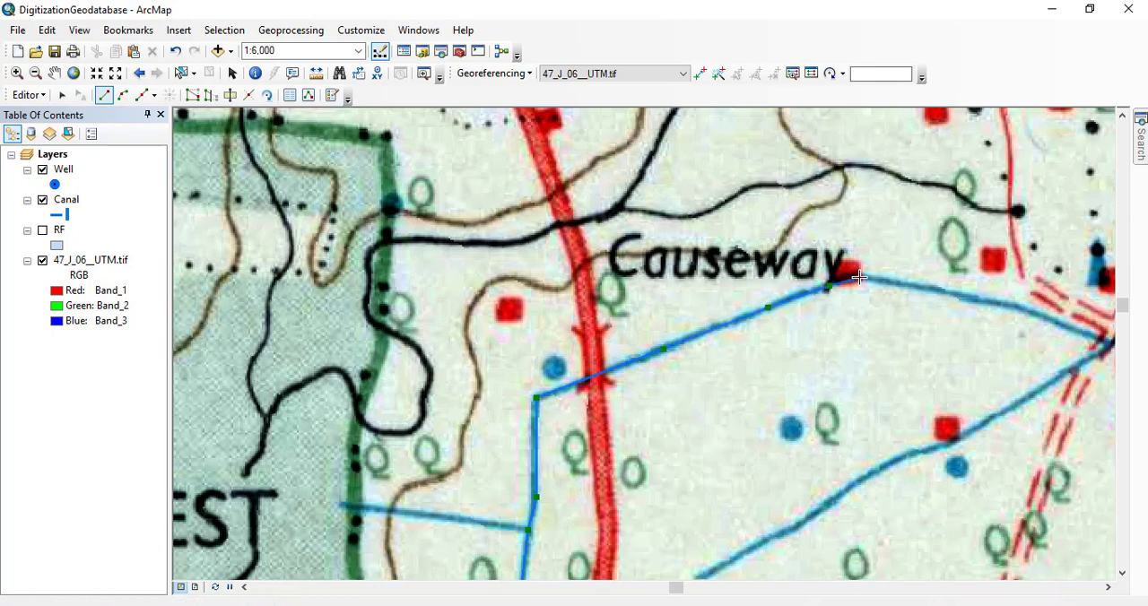
left_click(925, 287)
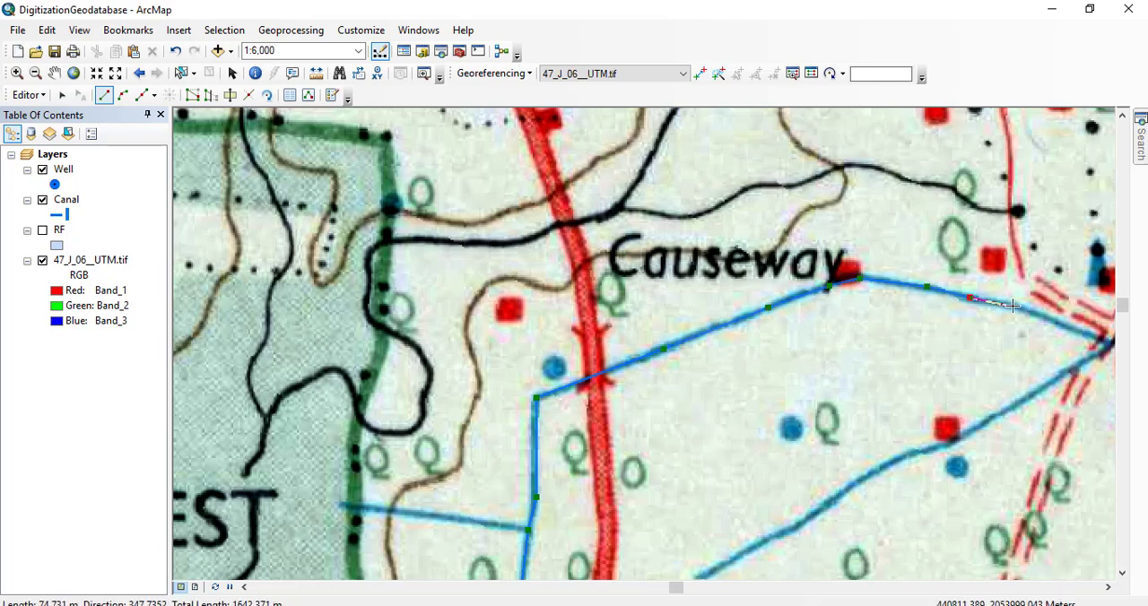
left_click_drag(1013, 307, 682, 305)
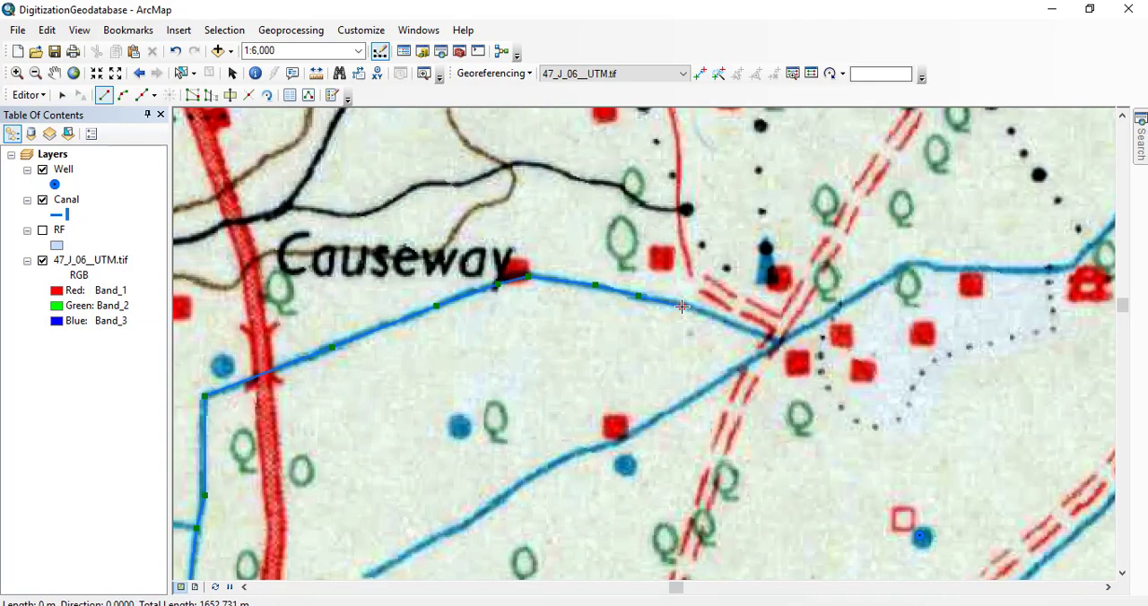
left_click(743, 327)
left_click_drag(750, 339, 675, 267)
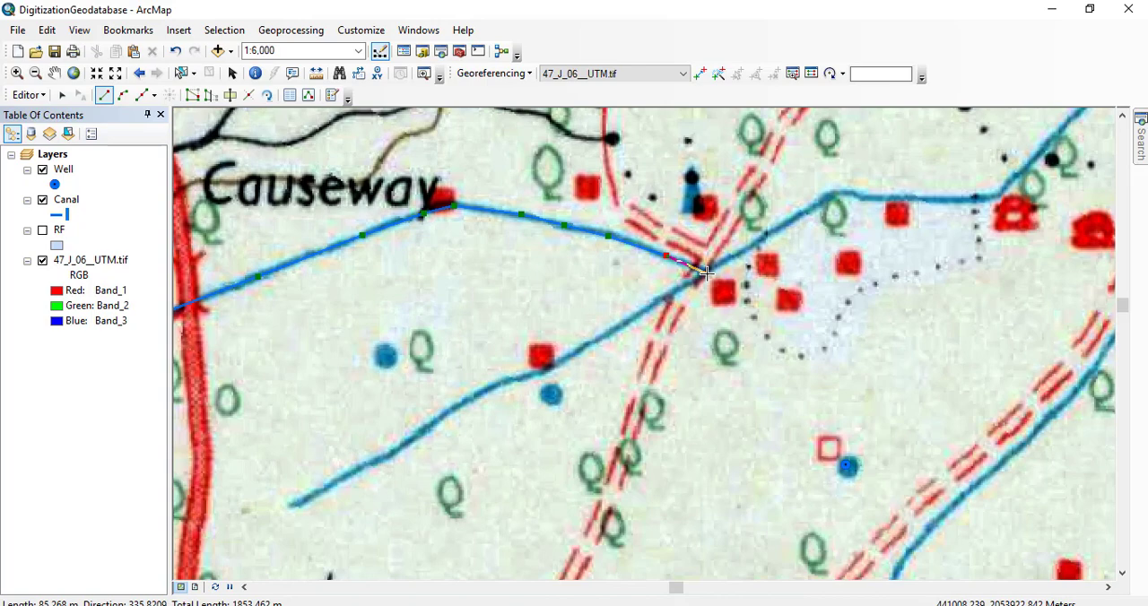
left_click(705, 270)
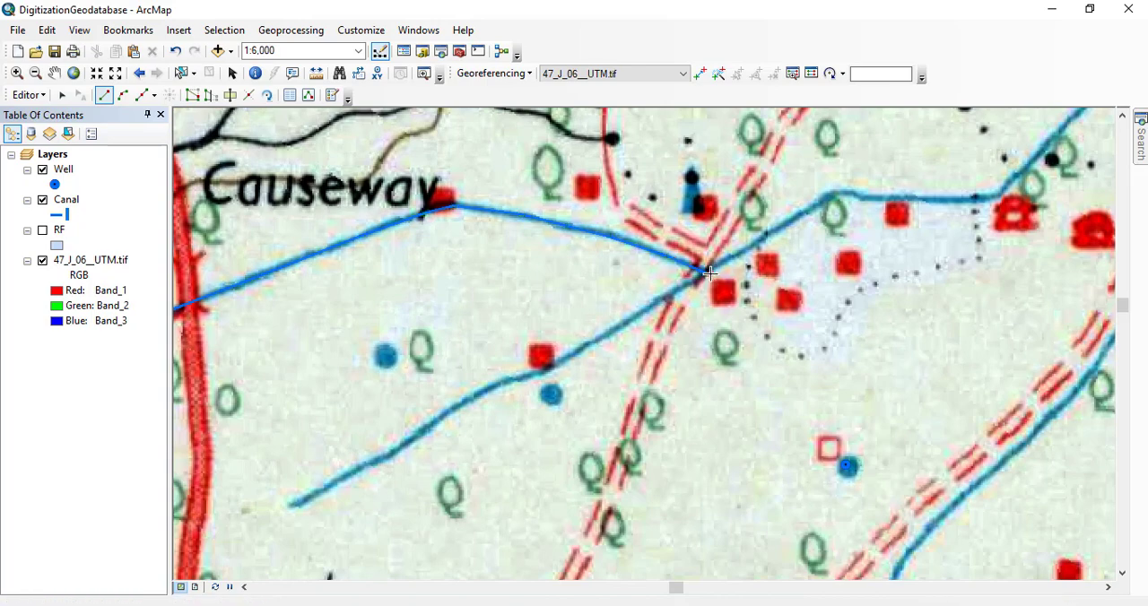
Digitize the short branch canal from the Reserved Forest's eastern boundary to the north-south canal west of the main road.
left_click_drag(572, 365, 883, 325)
left_click_drag(635, 346, 818, 200)
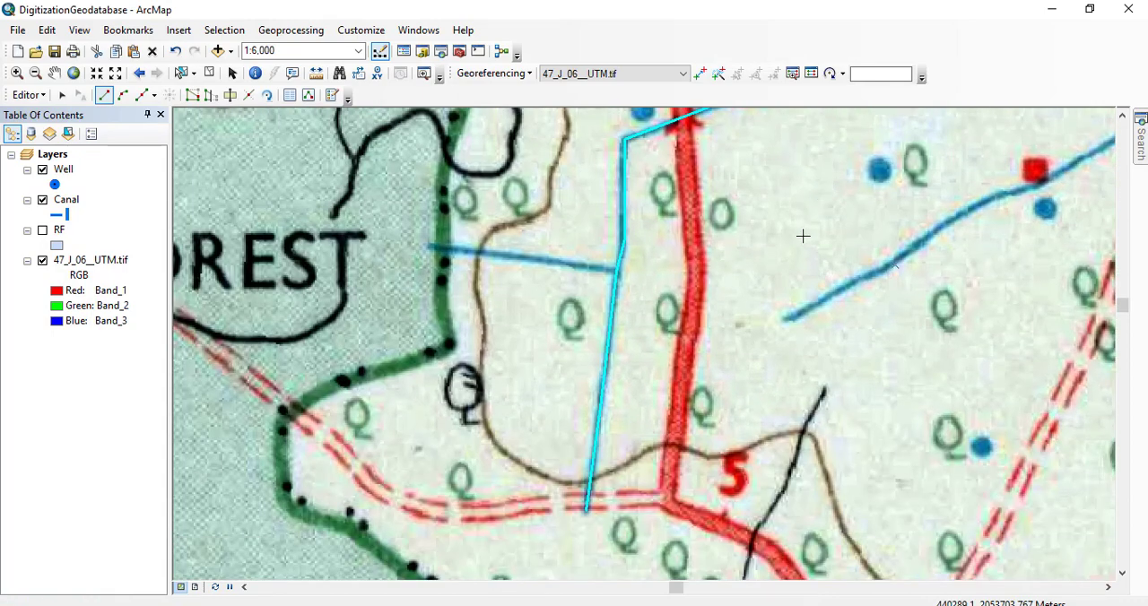
left_click_drag(847, 242, 718, 434)
left_click_drag(723, 301, 577, 250)
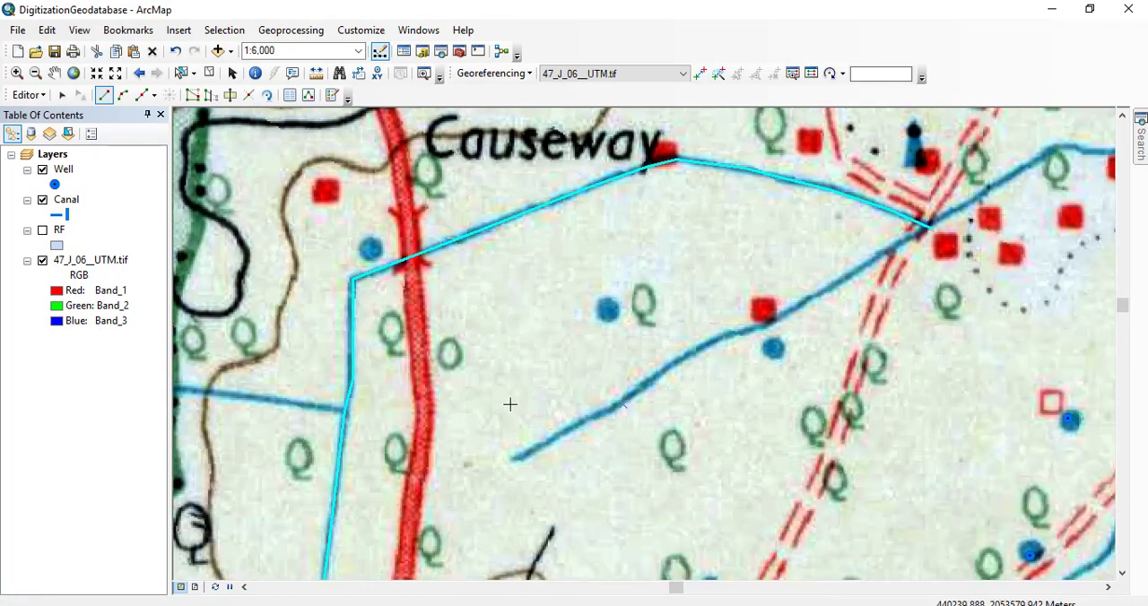
mouse_move(386, 446)
left_mouse_down()
mouse_move(825, 335)
mouse_move(686, 540)
left_mouse_up()
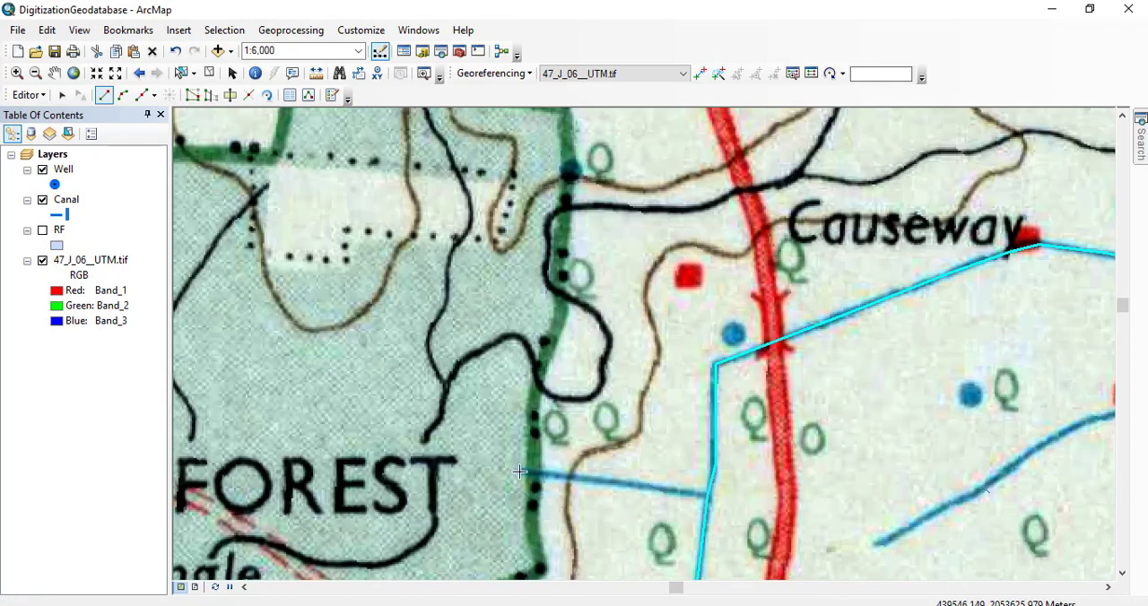
left_click(517, 469)
left_click(612, 486)
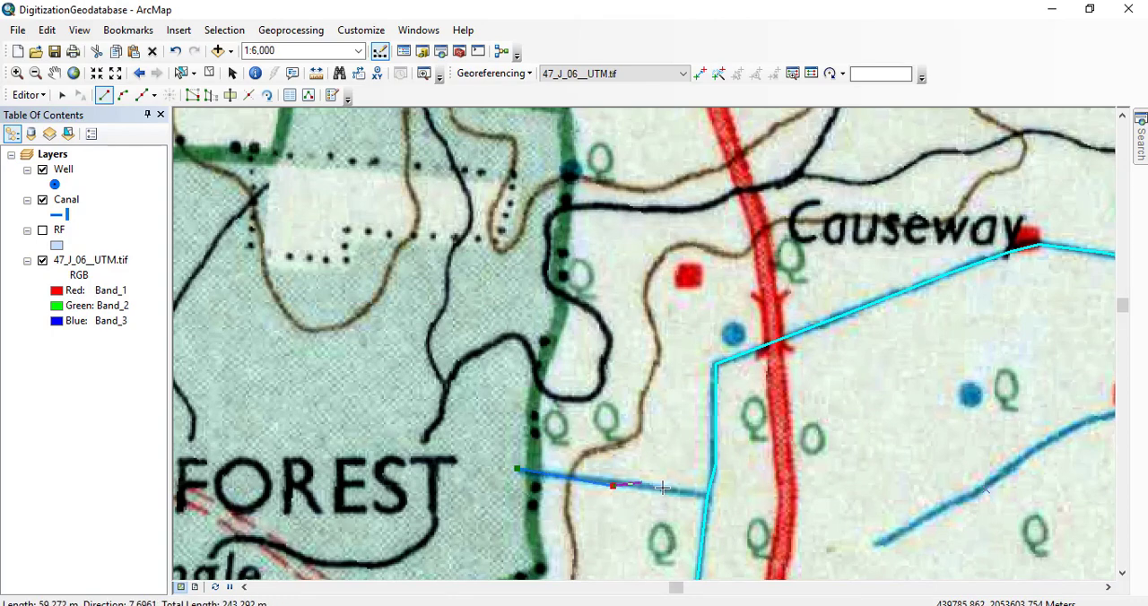
double_click(707, 498)
Digitize the canal from its open end east of the main road northeast to the cart track junction southeast of the Causeway label.
mouse_move(782, 540)
left_mouse_down()
mouse_move(538, 367)
mouse_move(392, 305)
left_mouse_up()
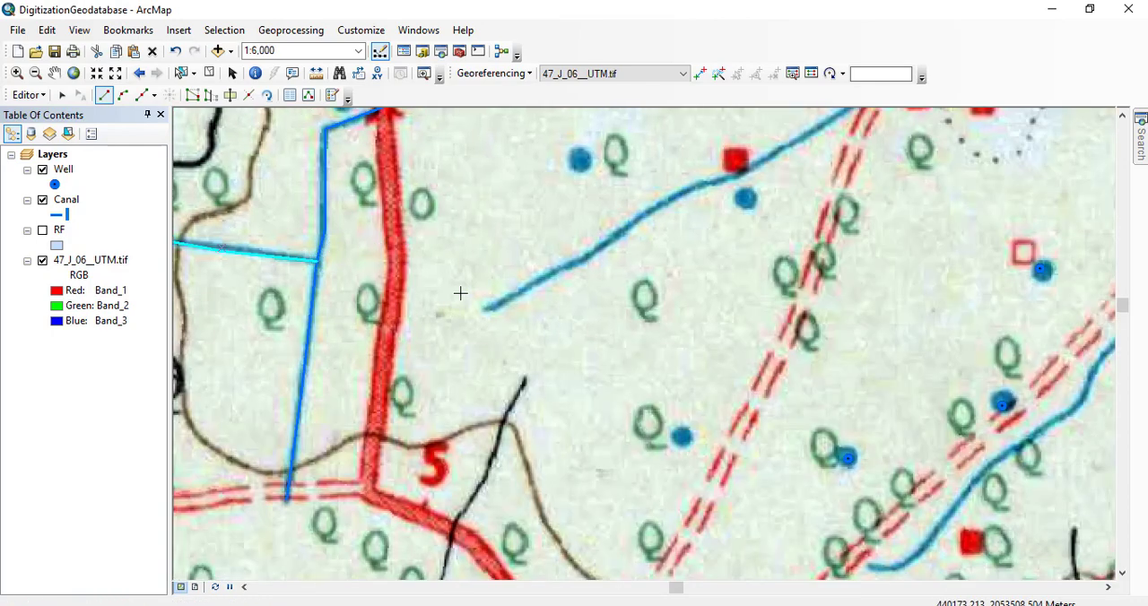
left_click_drag(477, 318, 424, 460)
left_click(432, 457)
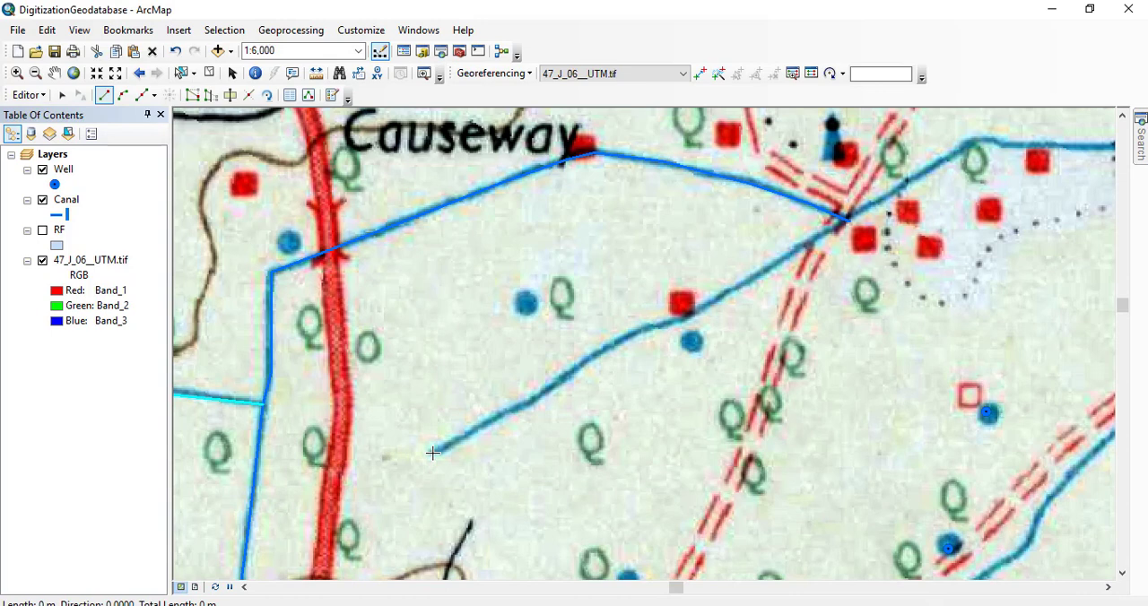
left_click(542, 396)
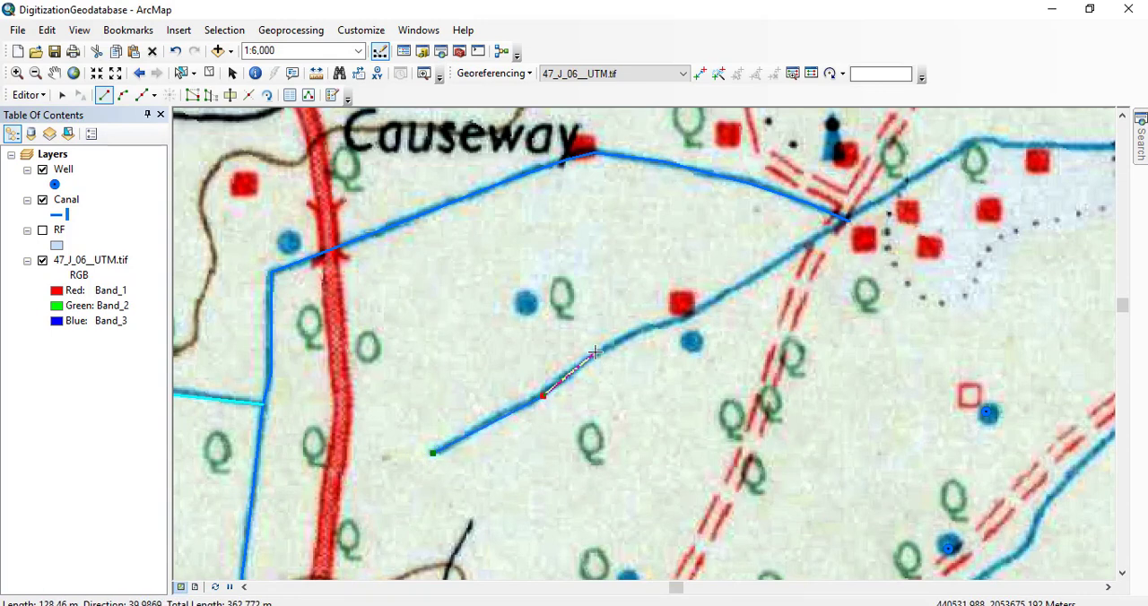
left_click(596, 353)
left_click(640, 328)
left_click(668, 321)
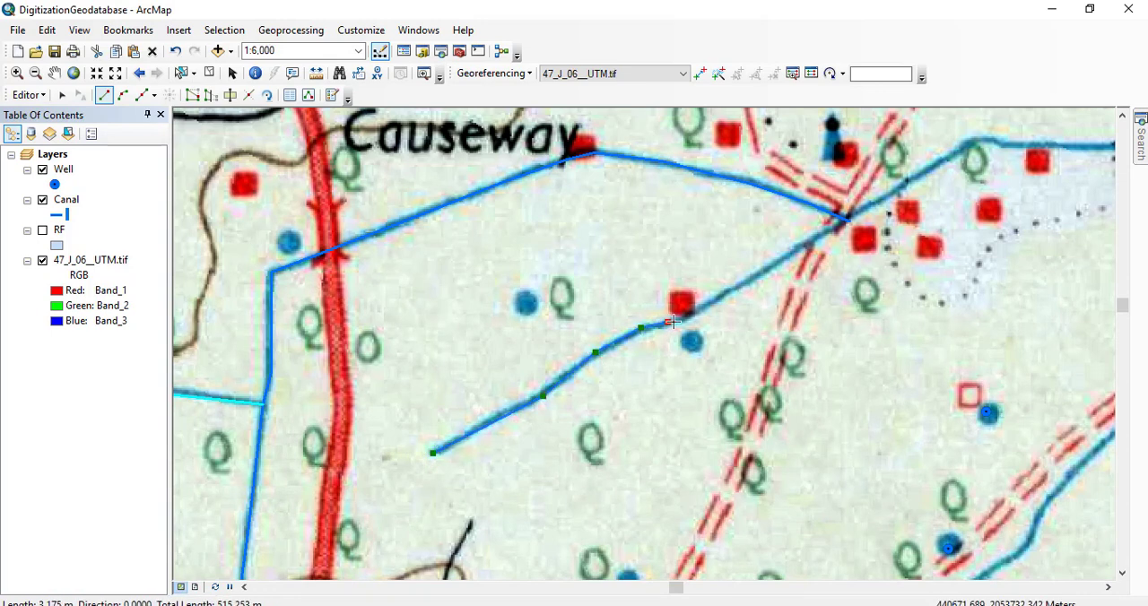
left_click(715, 299)
left_click(774, 263)
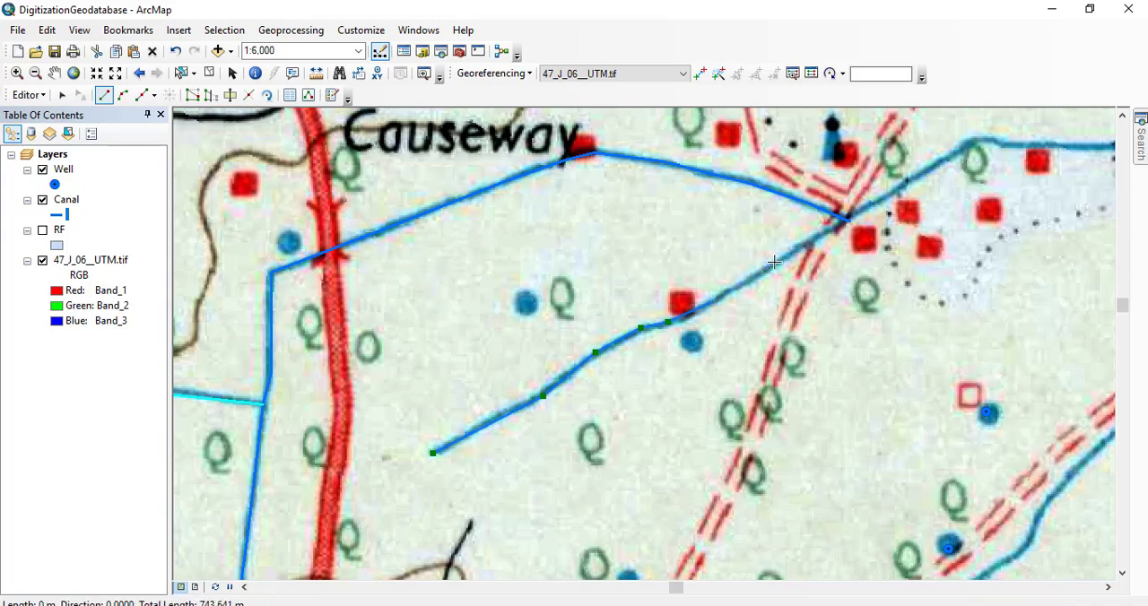
left_click(834, 231)
double_click(849, 220)
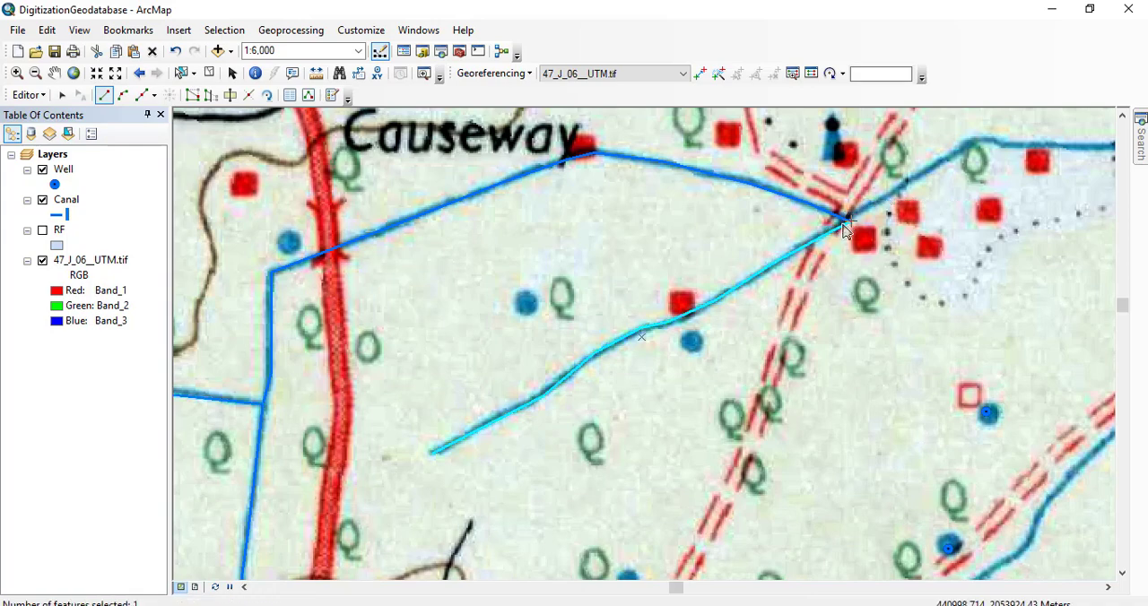
Digitize the canal from the cart track junction east past the settlement and northeast to the fork southwest of the Shelarwadi label.
left_click_drag(797, 282, 587, 436)
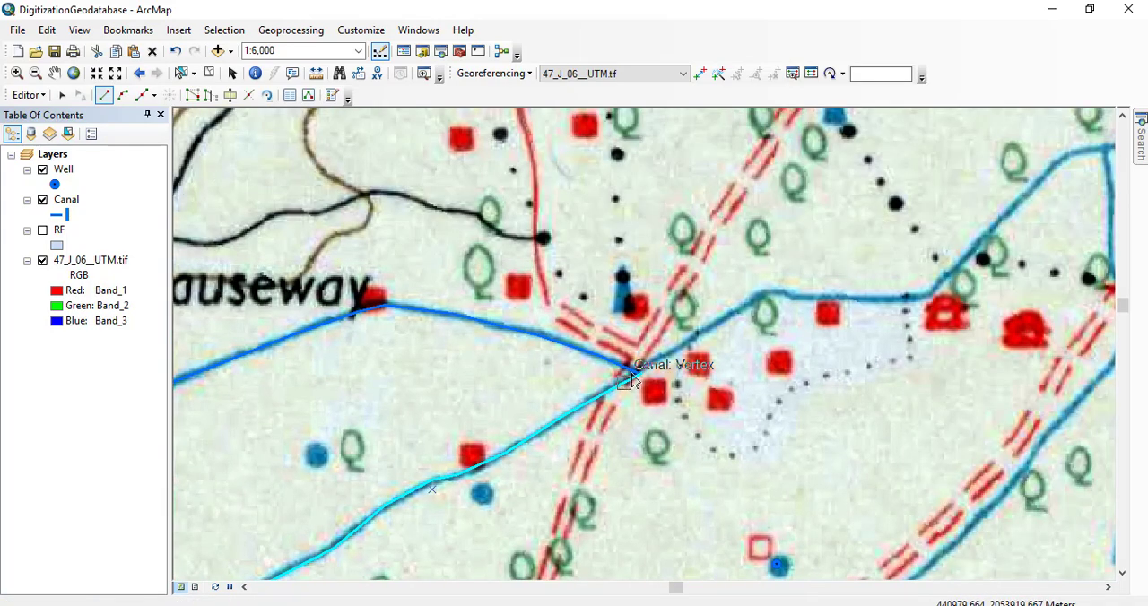
left_click(640, 371)
left_click(689, 340)
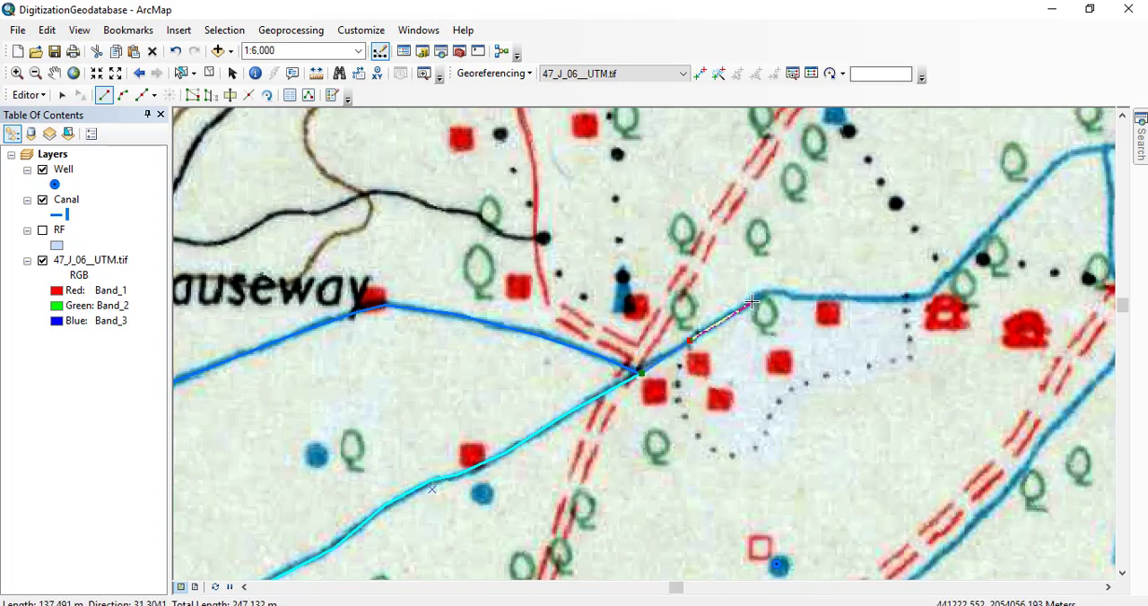
left_click(761, 294)
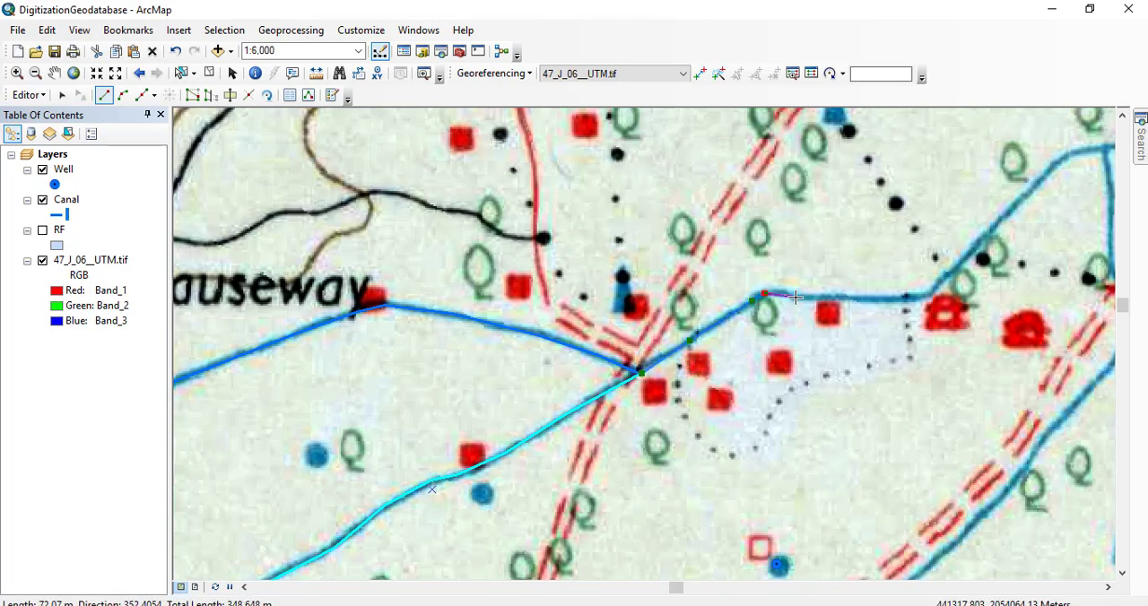
left_click(787, 293)
left_click(814, 298)
left_click(893, 298)
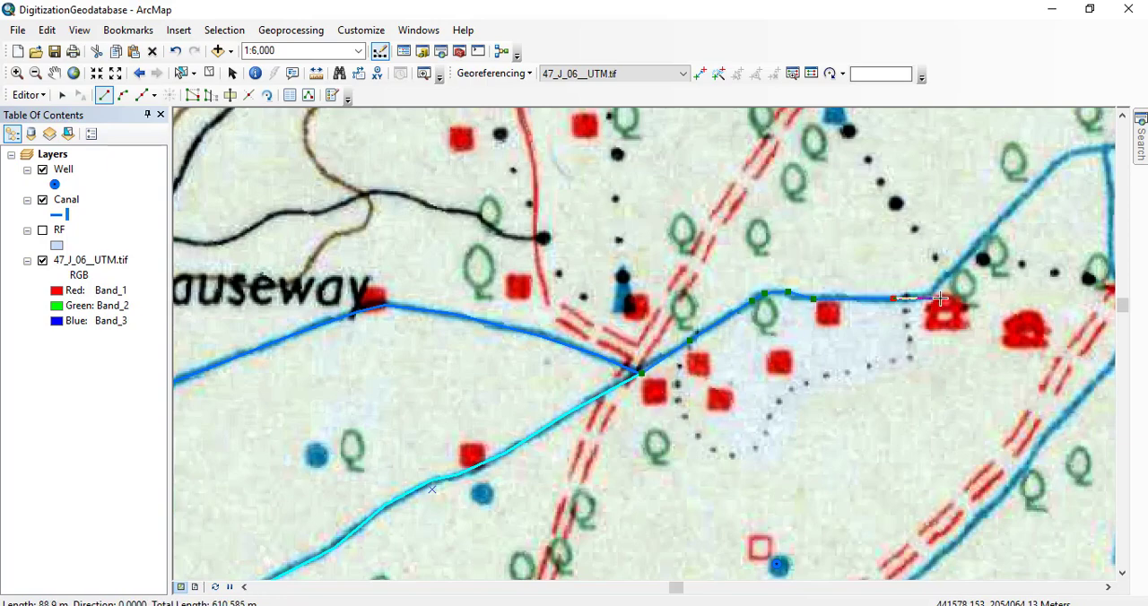
left_click(927, 296)
left_click(1030, 193)
left_click_drag(1030, 191, 835, 326)
left_click(865, 294)
left_click(884, 285)
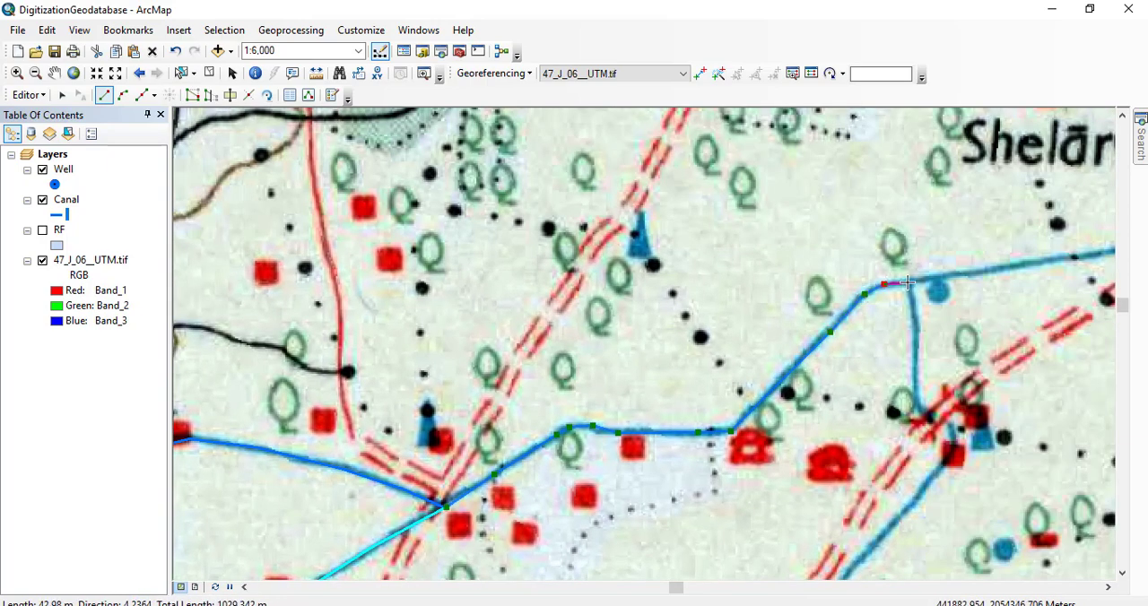
double_click(907, 284)
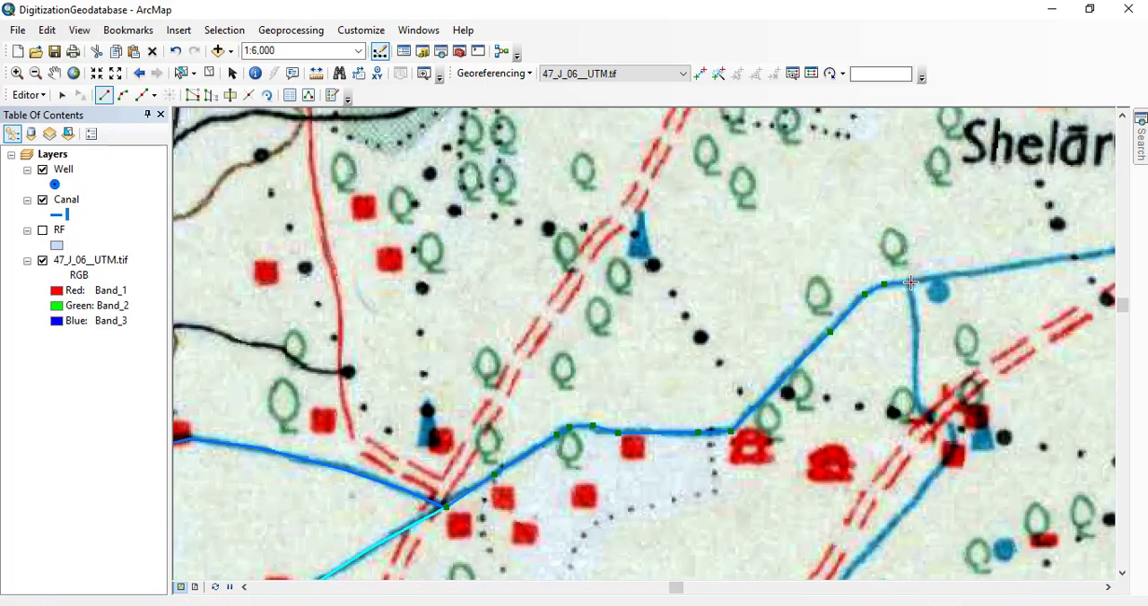
Save the canal edits and end the edit session.
left_click(29, 94)
left_click(72, 154)
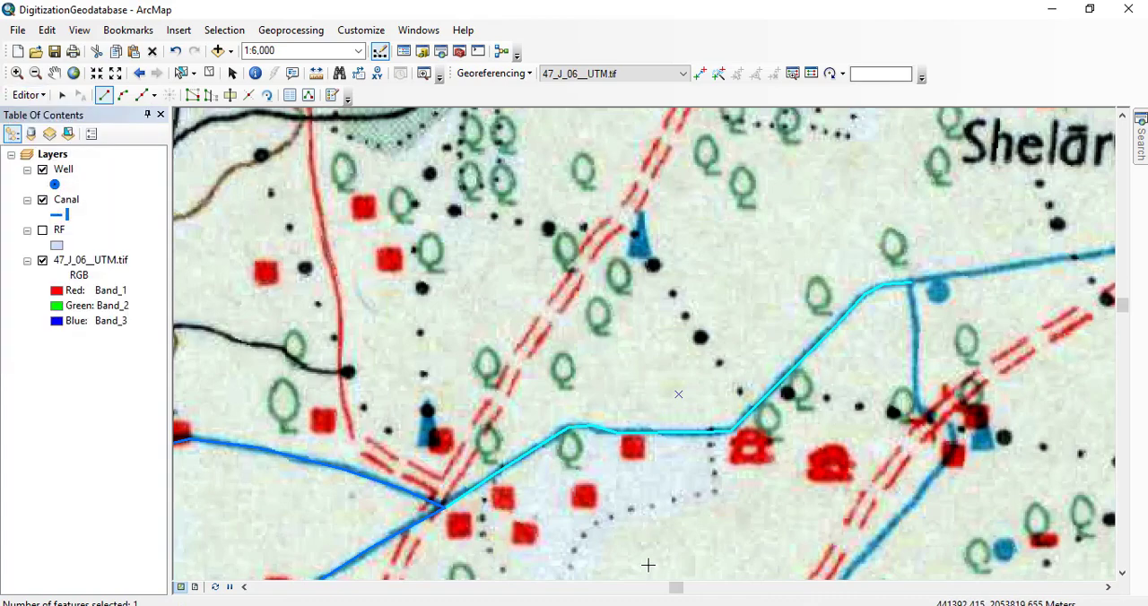
scroll(648, 565, "down", 3)
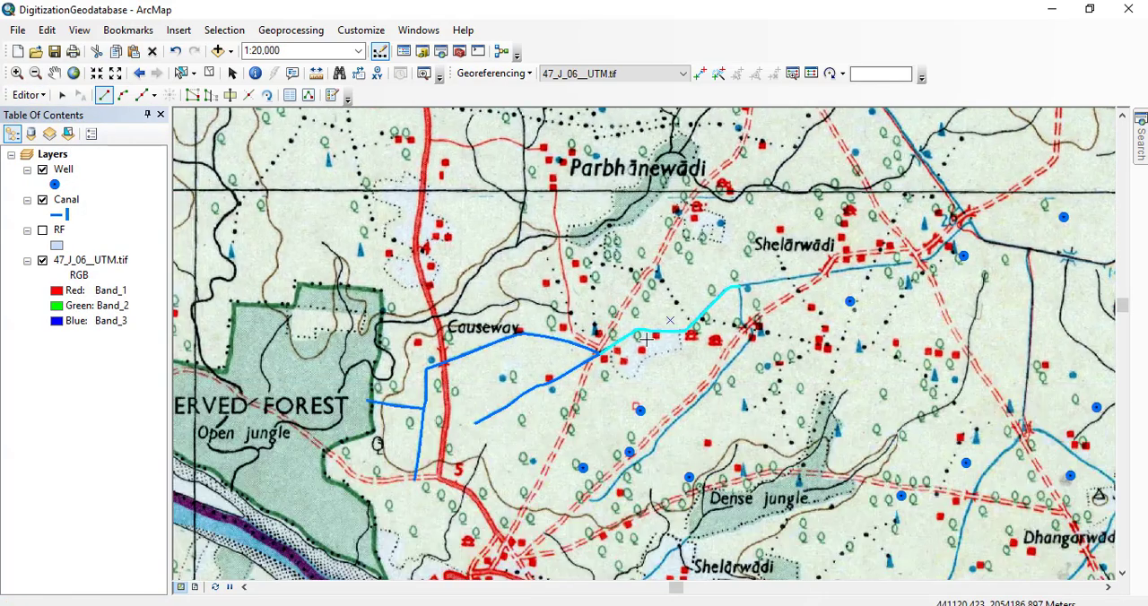
left_click(26, 94)
left_click(50, 132)
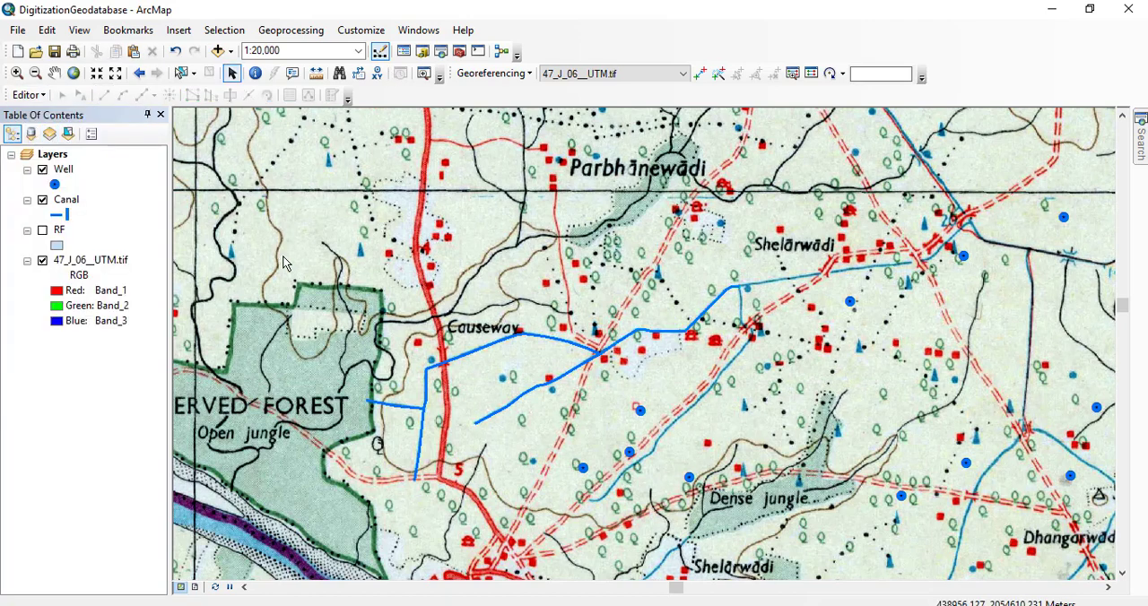
Hide the Canal and Well layers and make the RF layer visible.
left_click(42, 200)
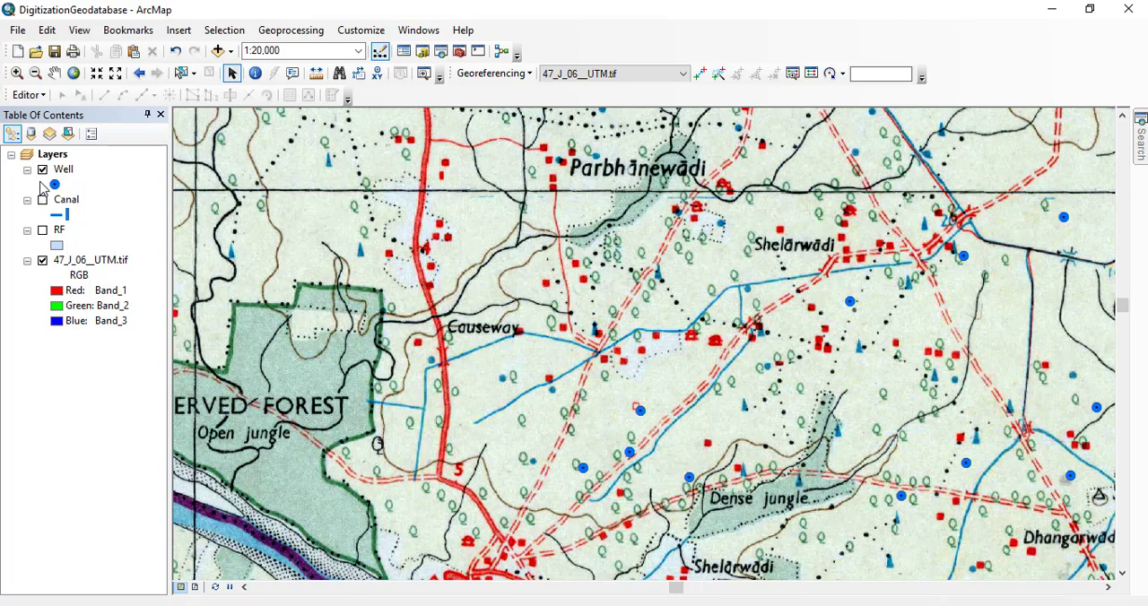
left_click(42, 169)
left_click(42, 230)
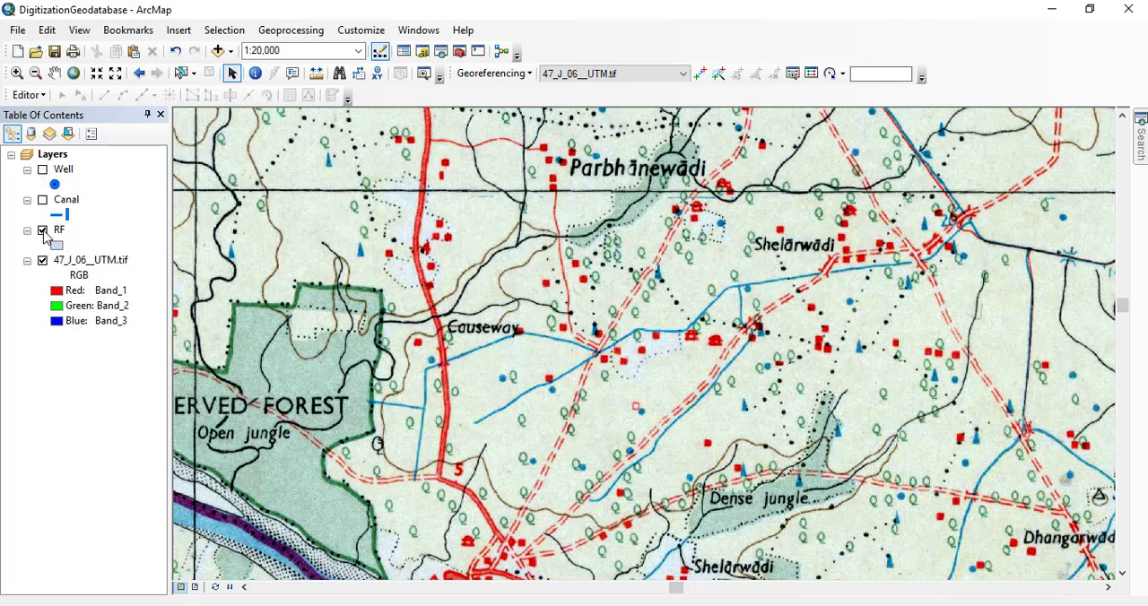
Symbolize the RF layer with the Orchard or Nursery pattern and remove the pattern's background color.
left_click(57, 247)
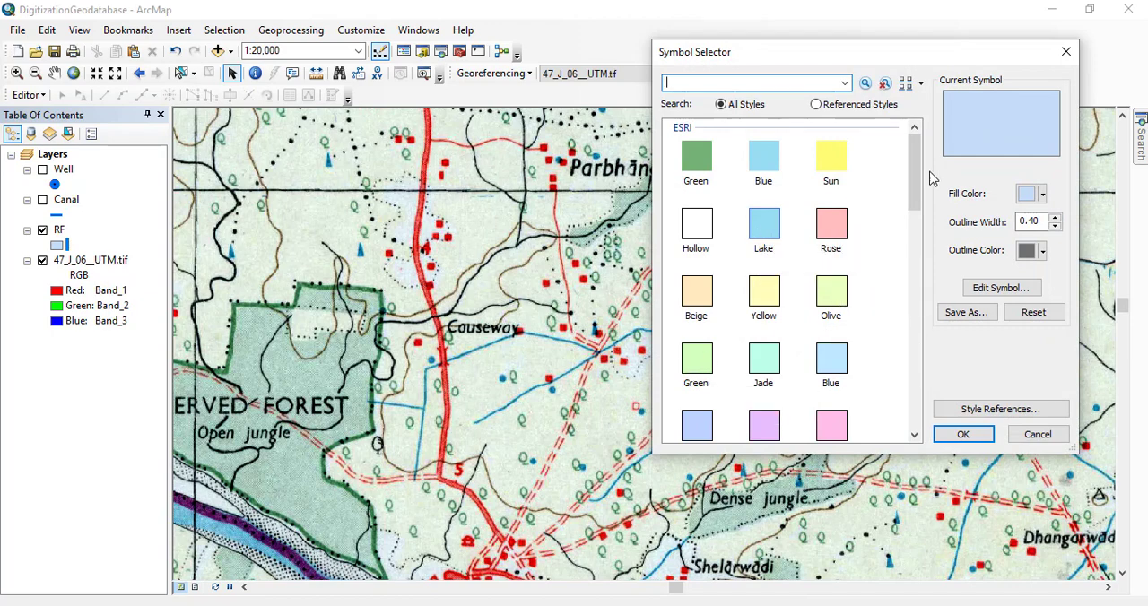
left_click_drag(915, 175, 915, 313)
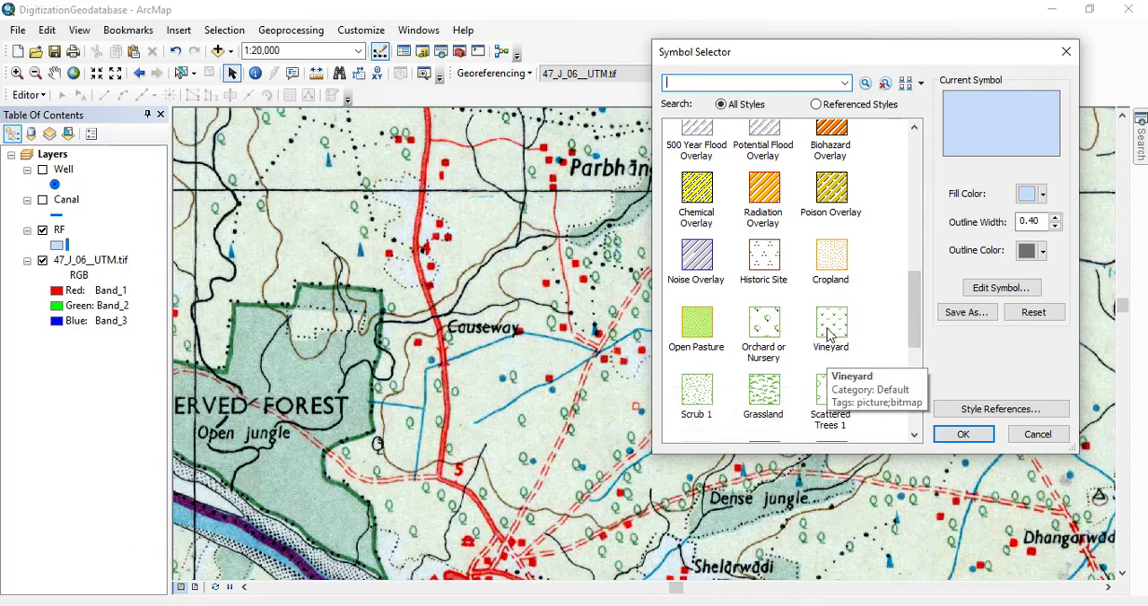
left_click(779, 332)
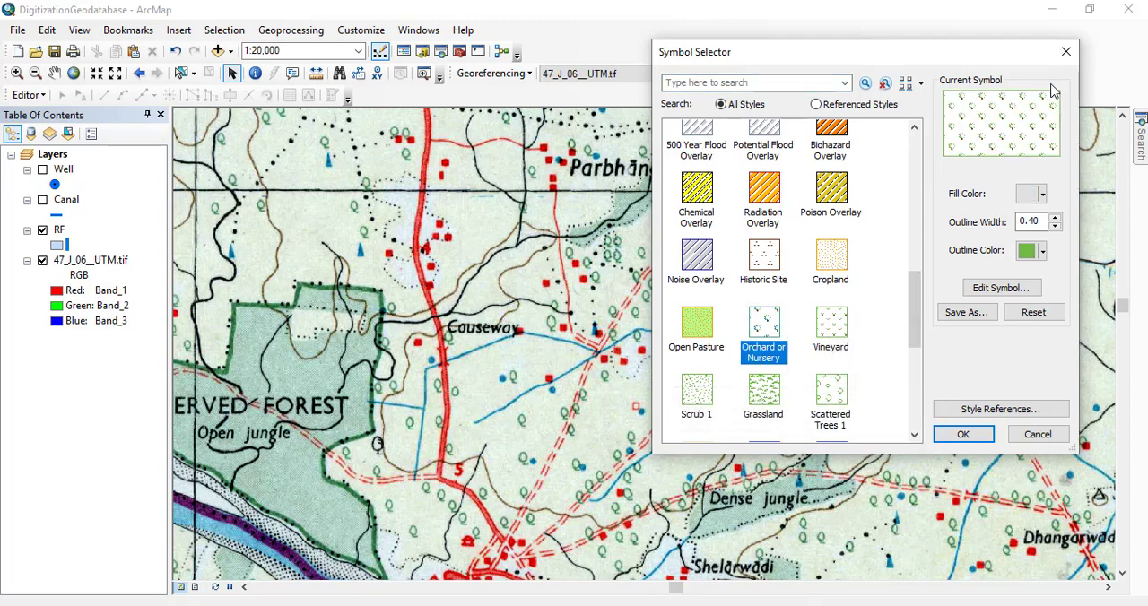
double_click(1023, 136)
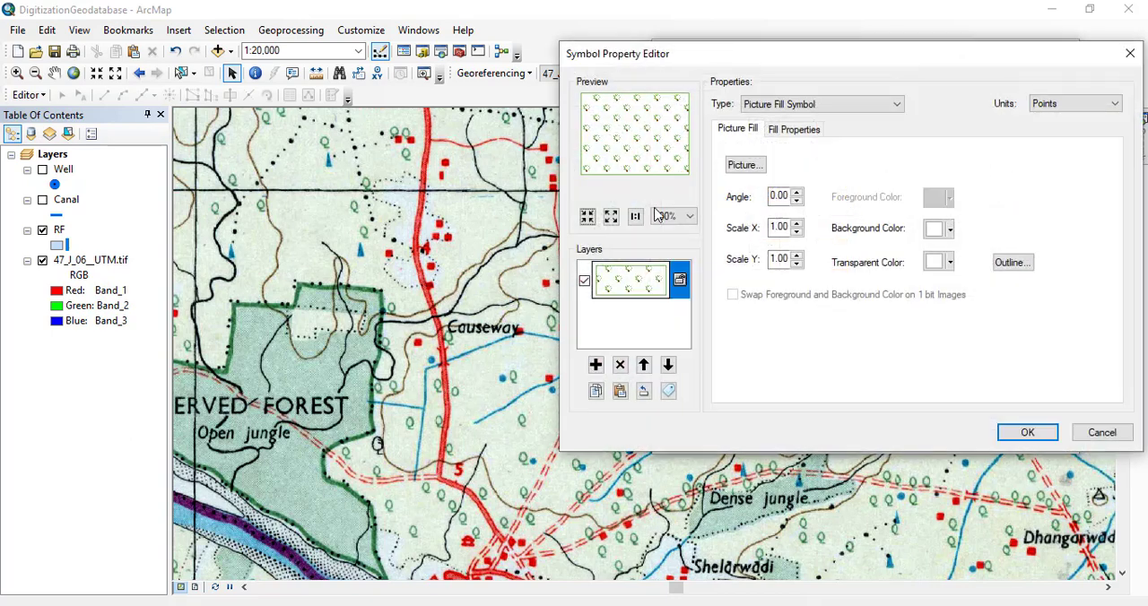
left_click(949, 232)
left_click(921, 259)
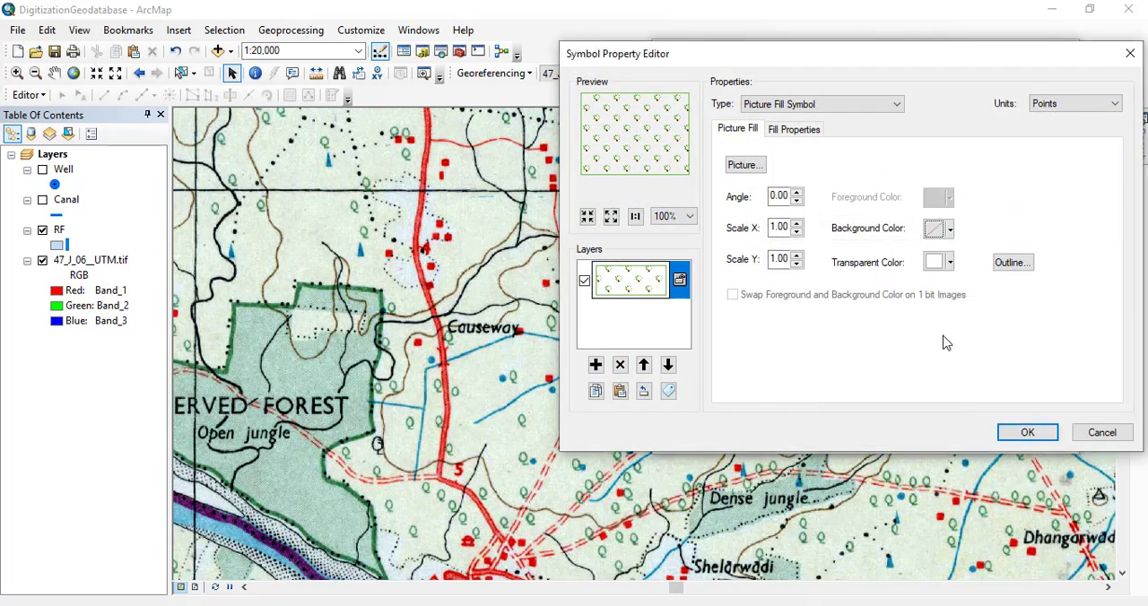
left_click(1027, 434)
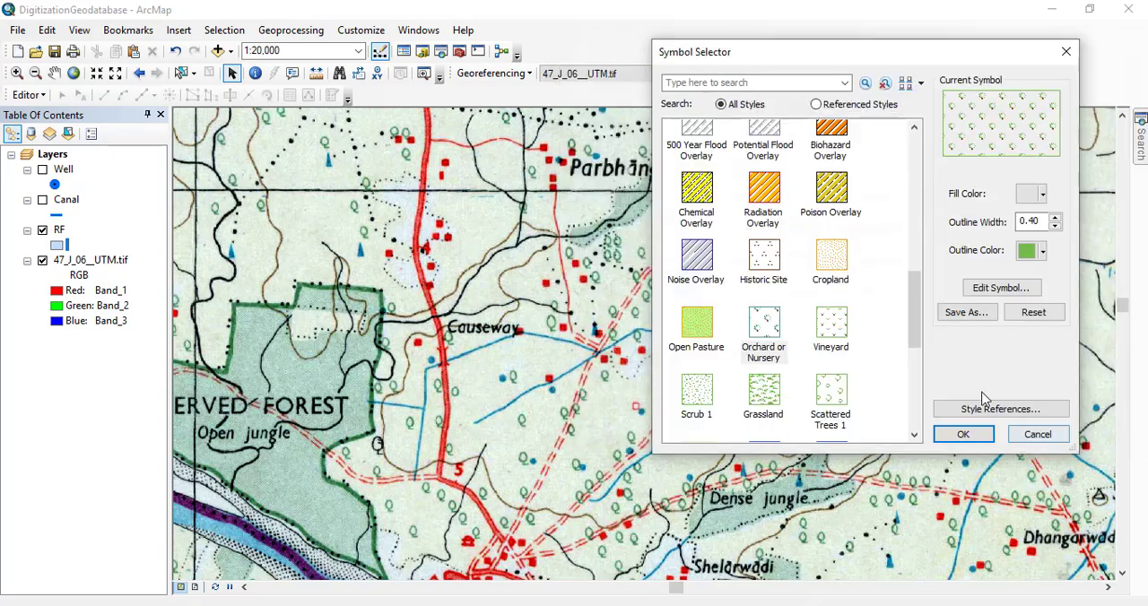
left_click(968, 434)
Start an edit session at the RF patch south of Dhangarwadi and choose the RF template for polygon creation.
left_click_drag(769, 361, 670, 198)
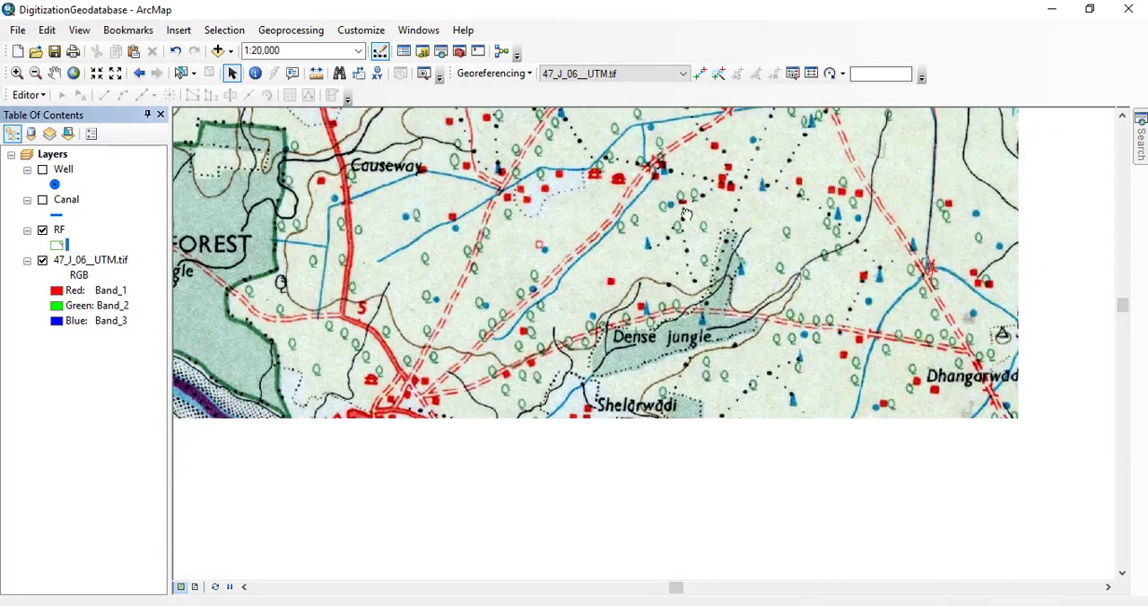
left_click_drag(910, 476, 406, 320)
scroll(437, 324, "up", 3)
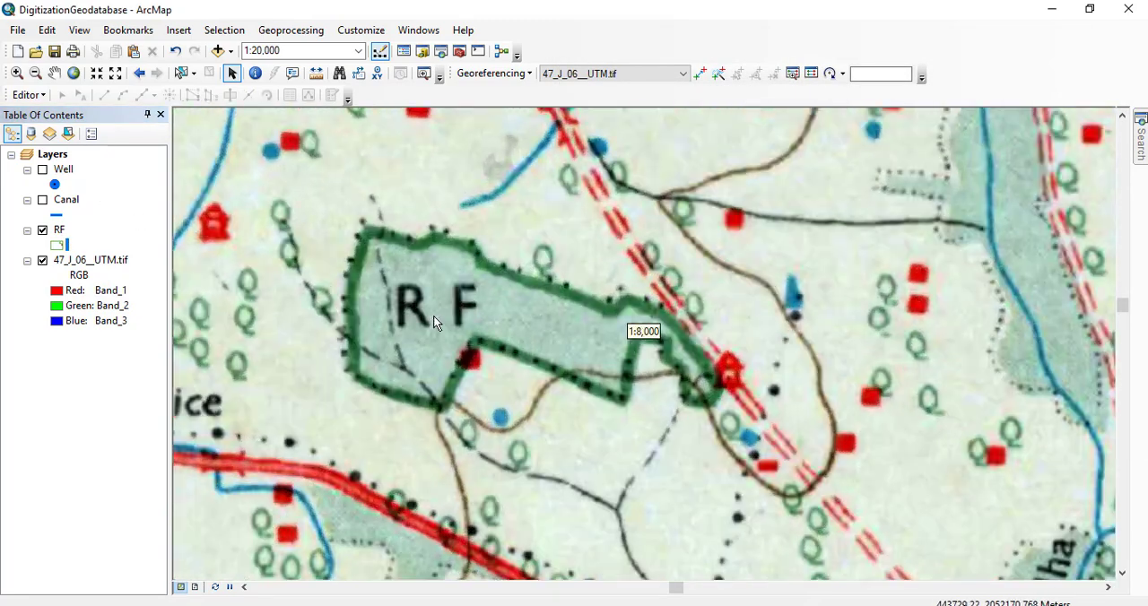
left_click(36, 96)
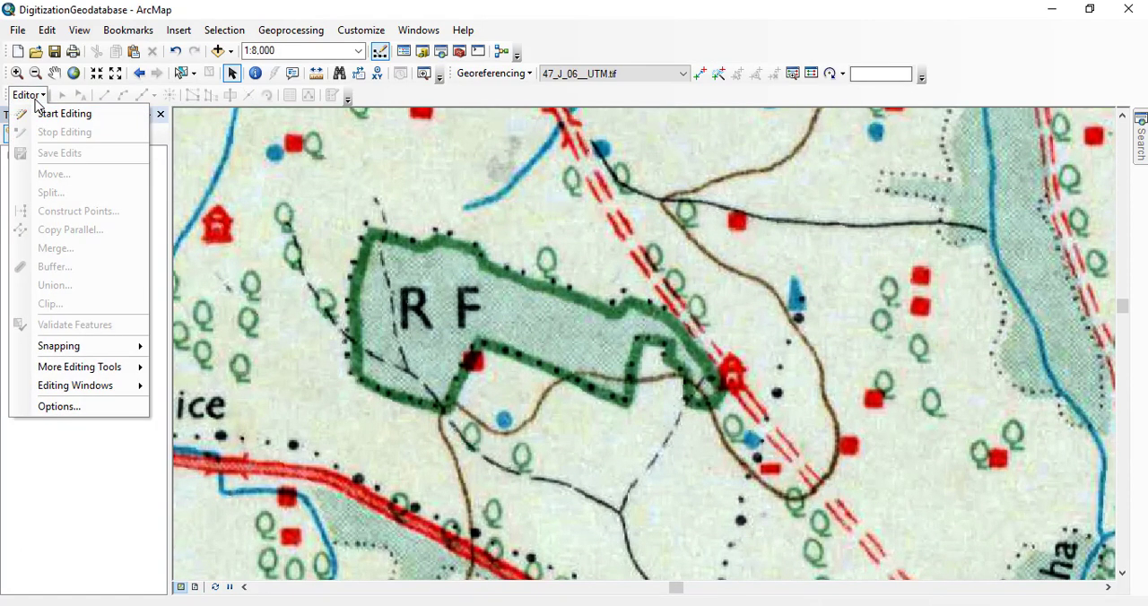
left_click(46, 121)
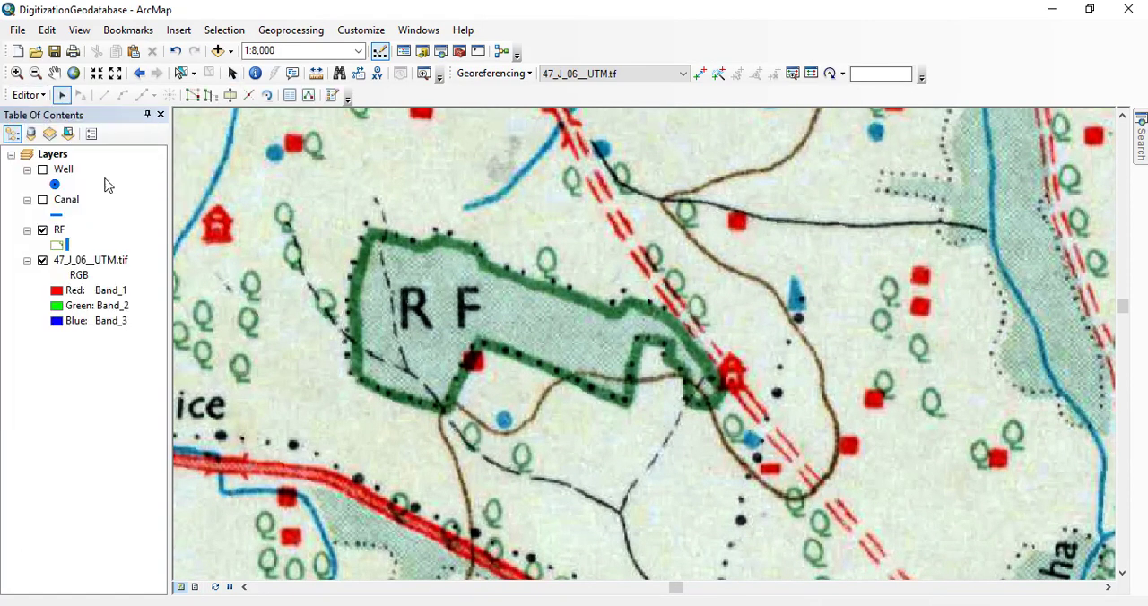
left_click(334, 96)
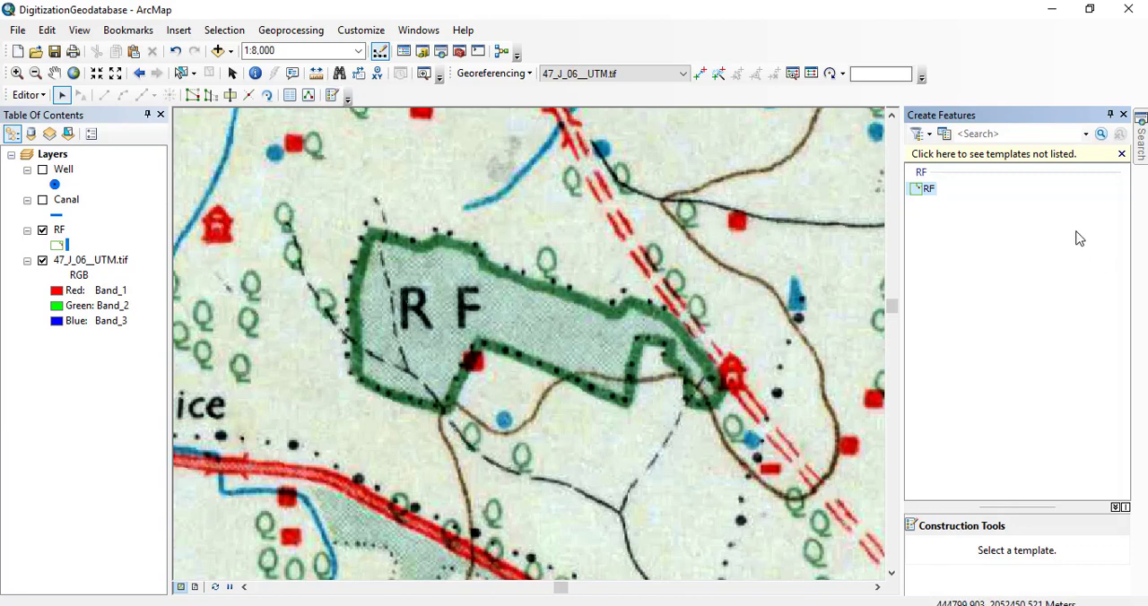
left_click(928, 190)
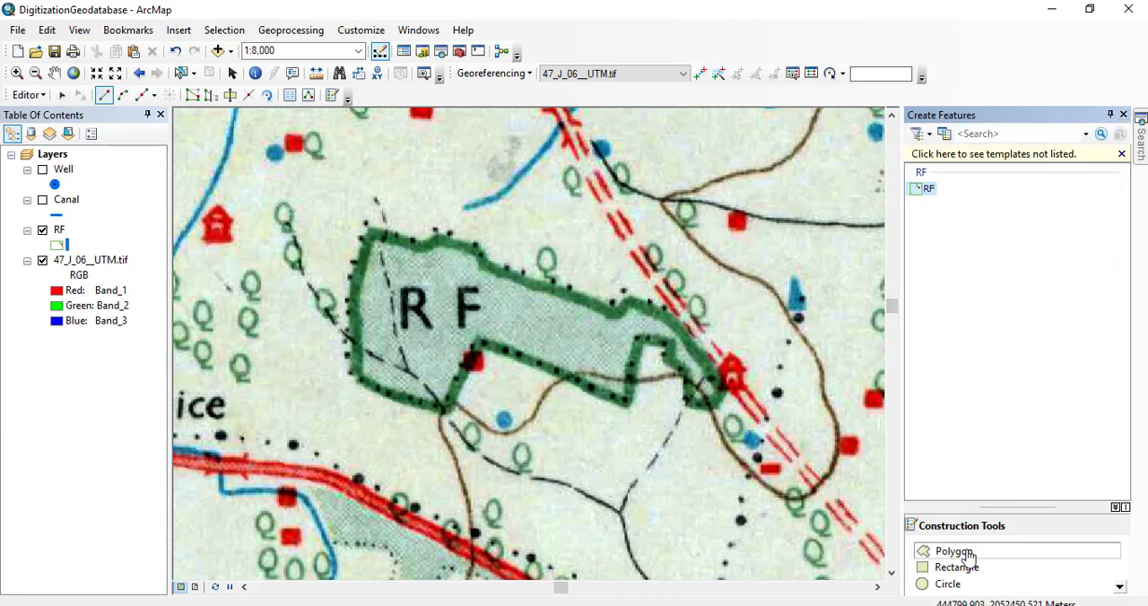
left_click(1124, 116)
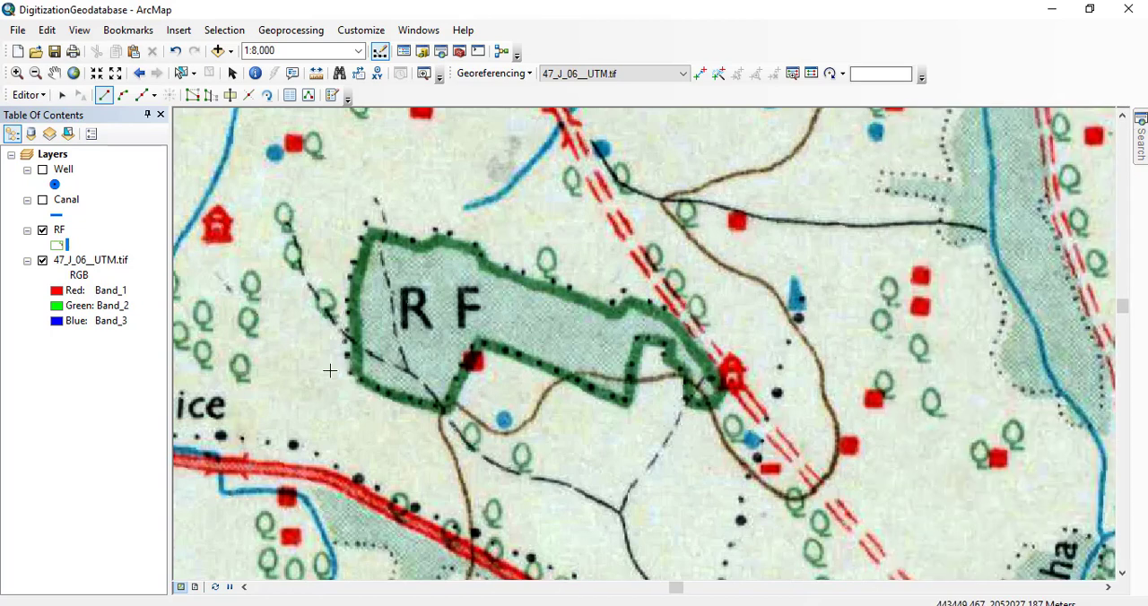
Start the RF polygon at the patch's northwest corner and trace its western edge and southwestern edge to the southern corner.
left_click(371, 233)
left_click(364, 273)
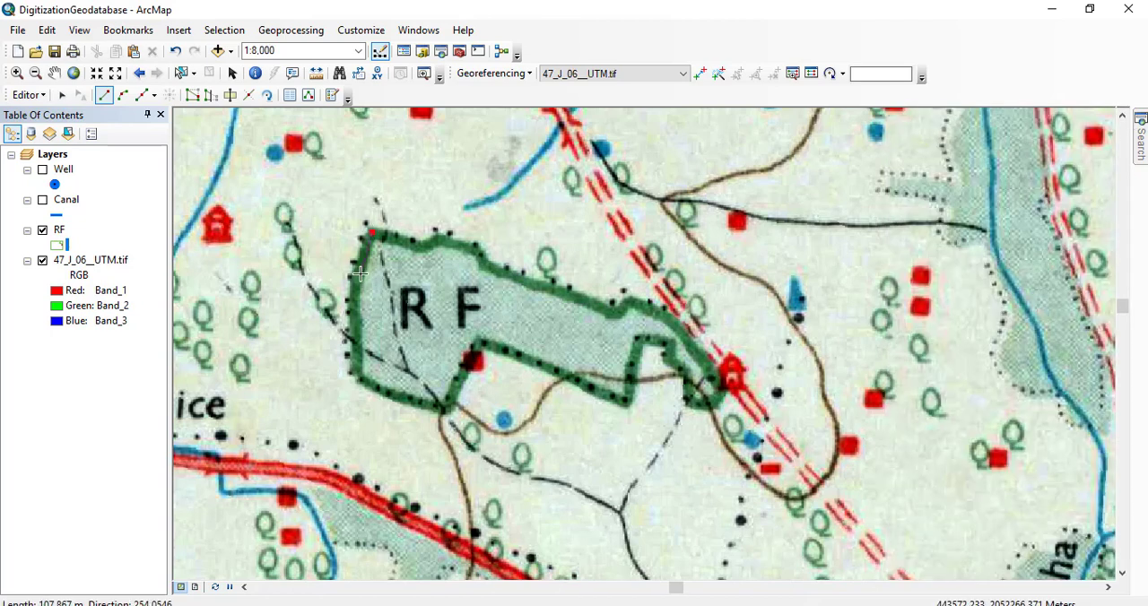
left_click(358, 310)
left_click(355, 339)
left_click(356, 376)
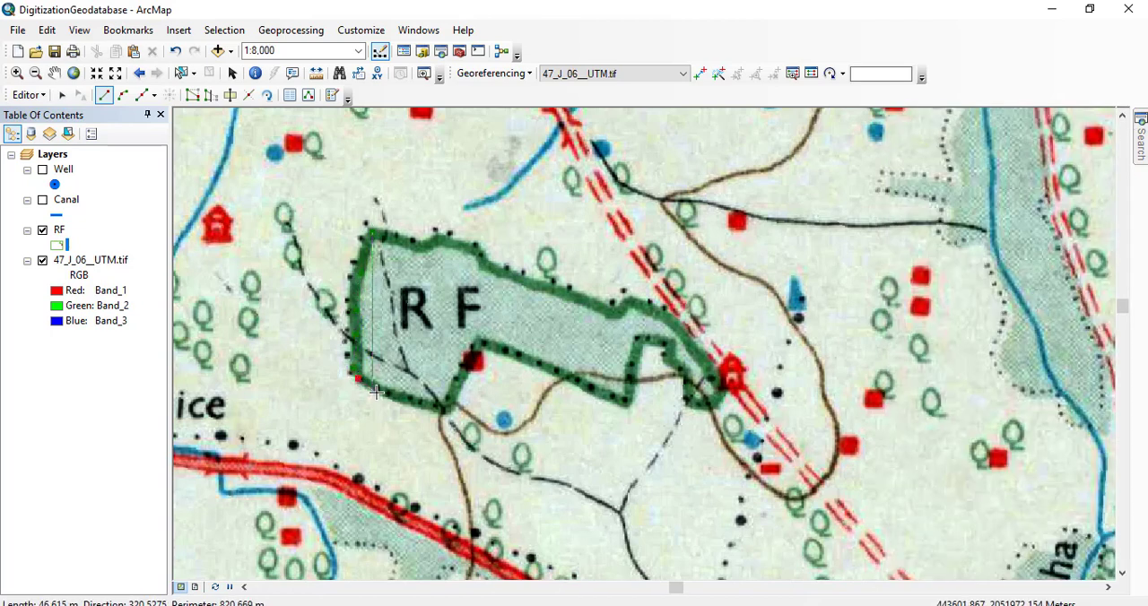
left_click(383, 398)
left_click(427, 409)
left_click(448, 414)
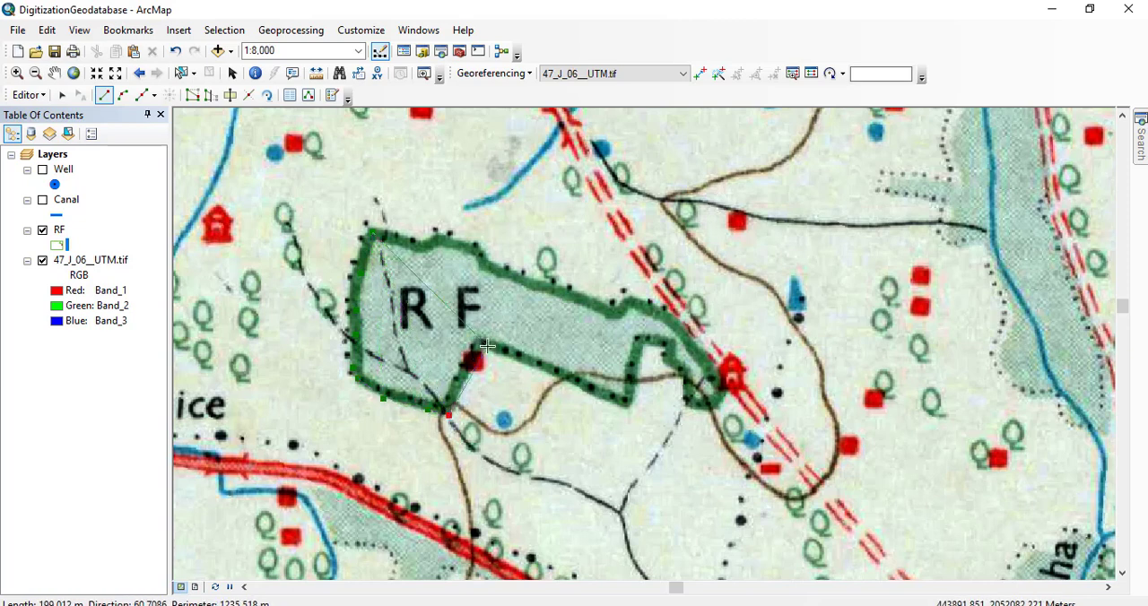
Continue the RF polygon along the patch's notched southern boundary to its southeastern tip beside the cart track.
left_click(480, 345)
left_click(535, 368)
left_click(570, 378)
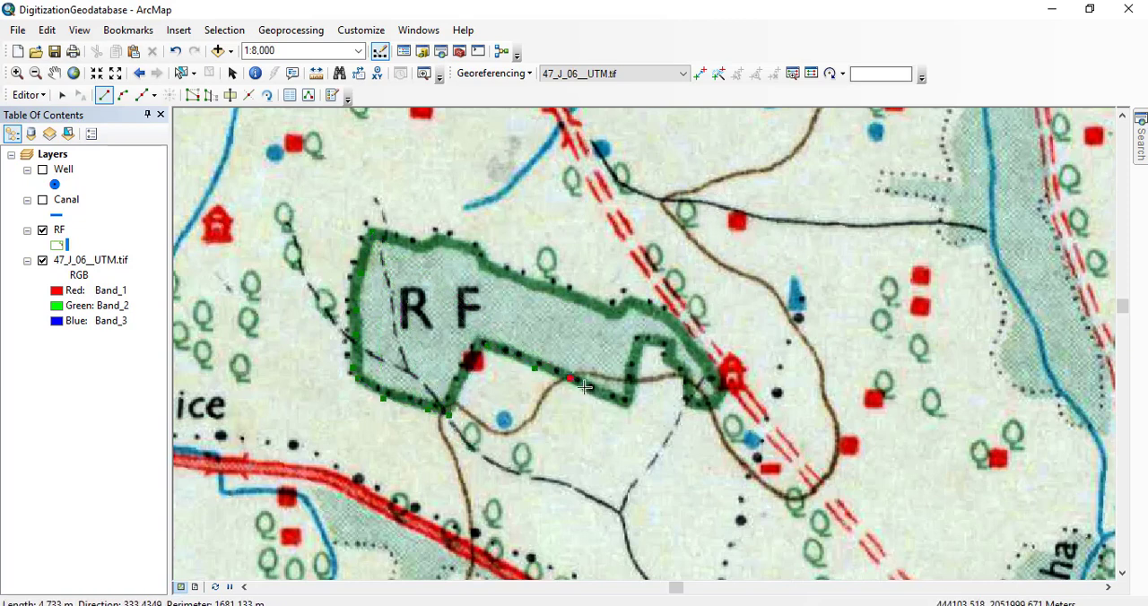
left_click(627, 404)
left_click(635, 345)
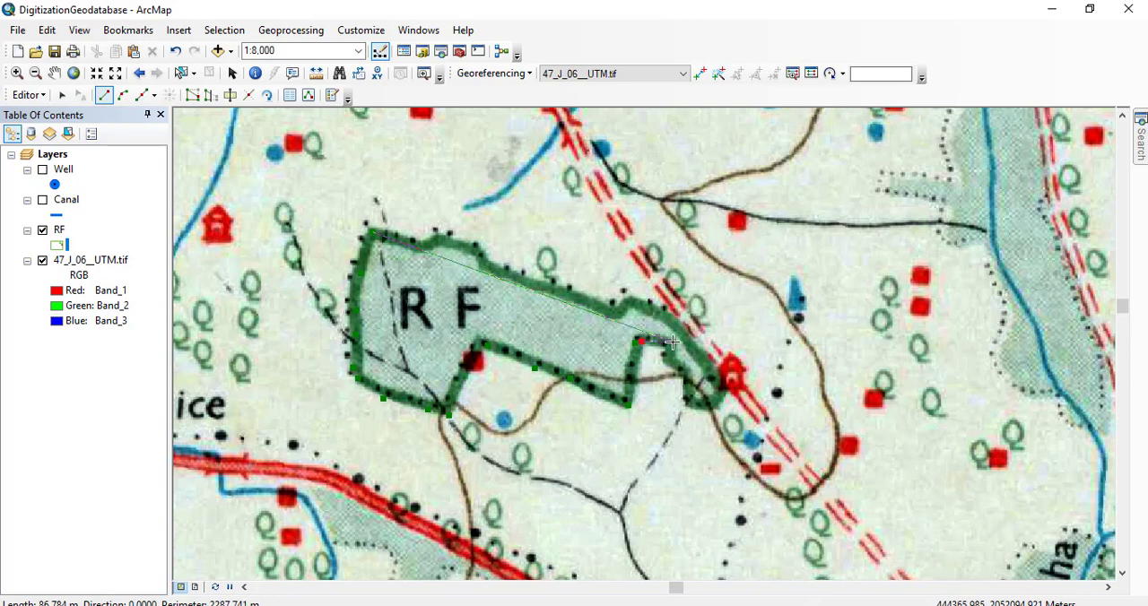
left_click(669, 358)
left_click(685, 400)
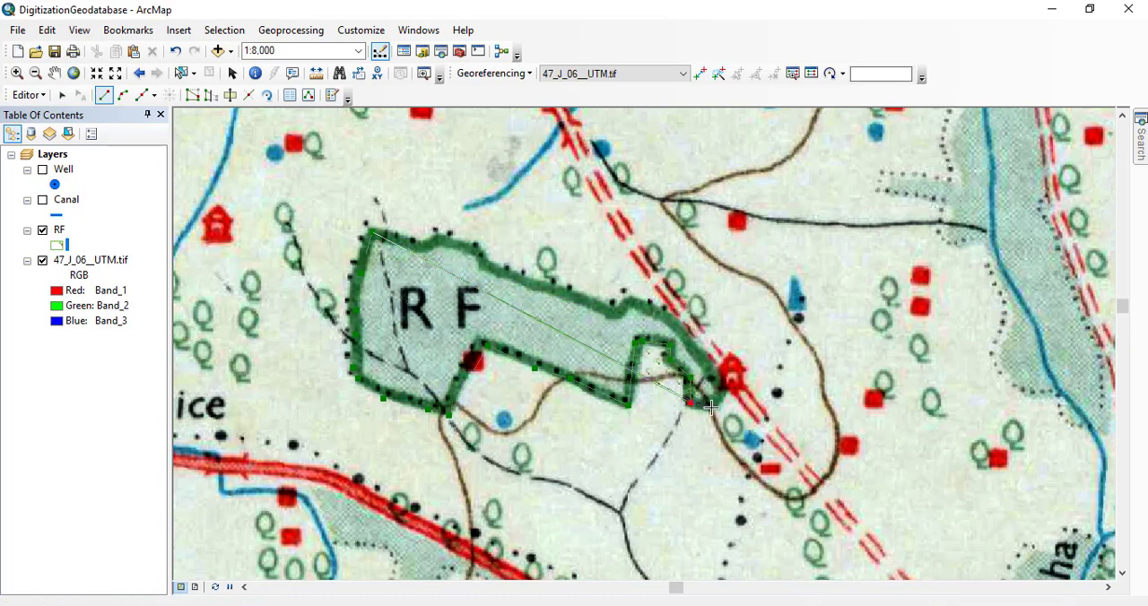
left_click(713, 408)
left_click(726, 276)
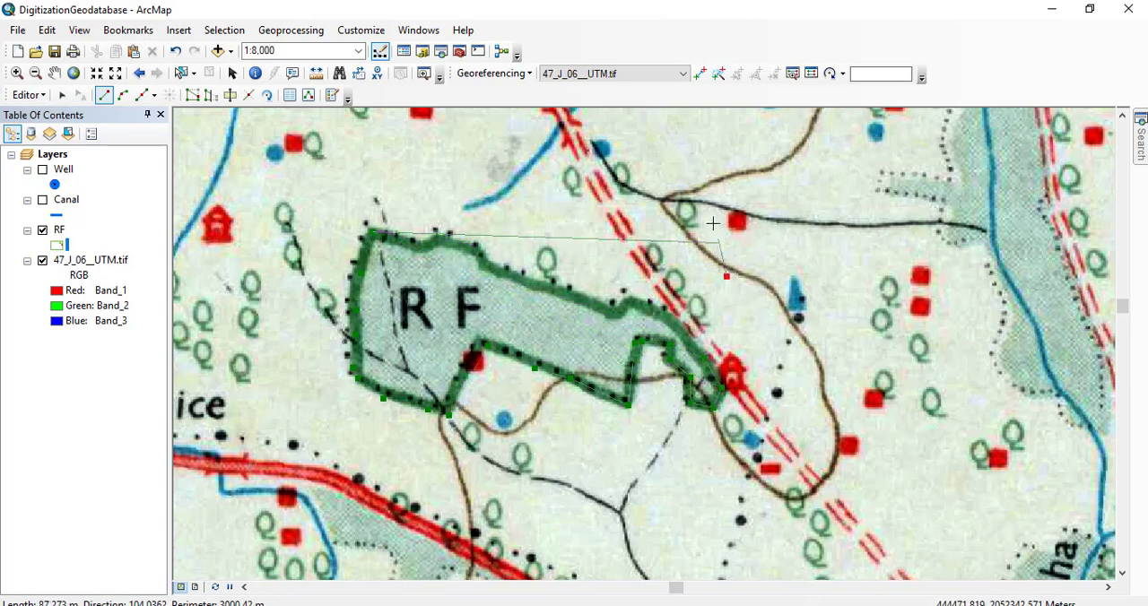
left_click(706, 207)
left_click(636, 186)
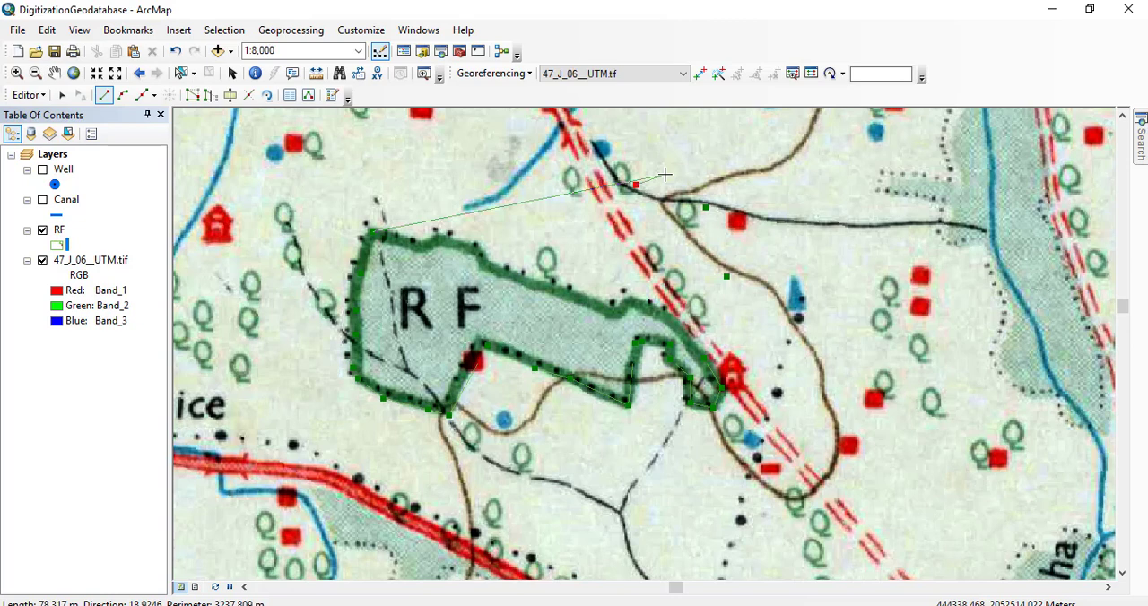
key("ctrl+z")
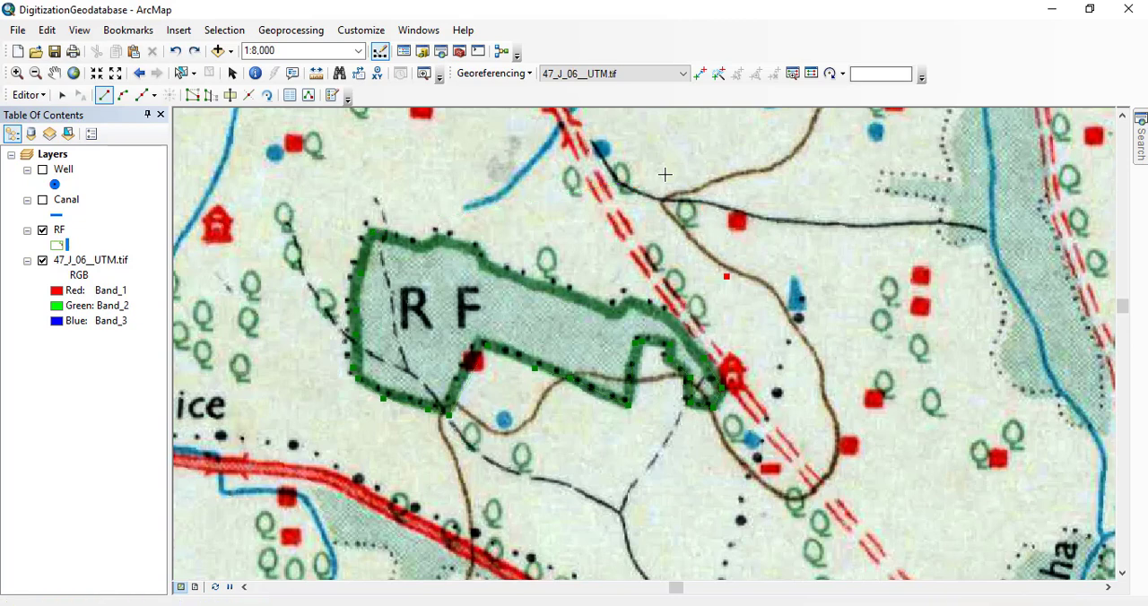
key("ctrl+z")
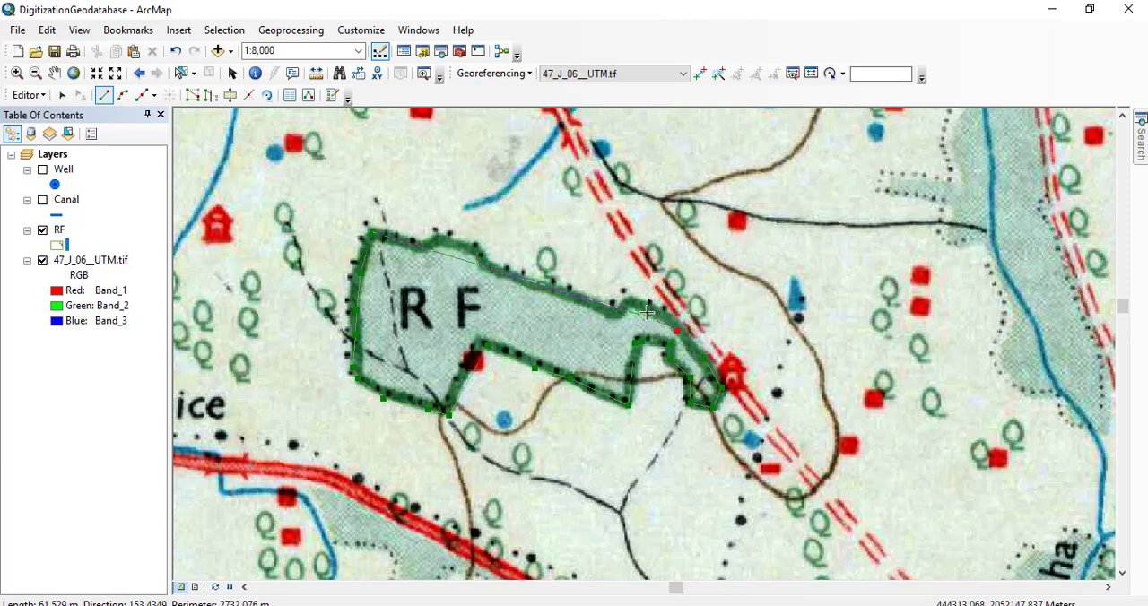
Trace the patch's northern boundary back west toward the starting corner and finish the RF polygon.
left_click(636, 308)
left_click(610, 321)
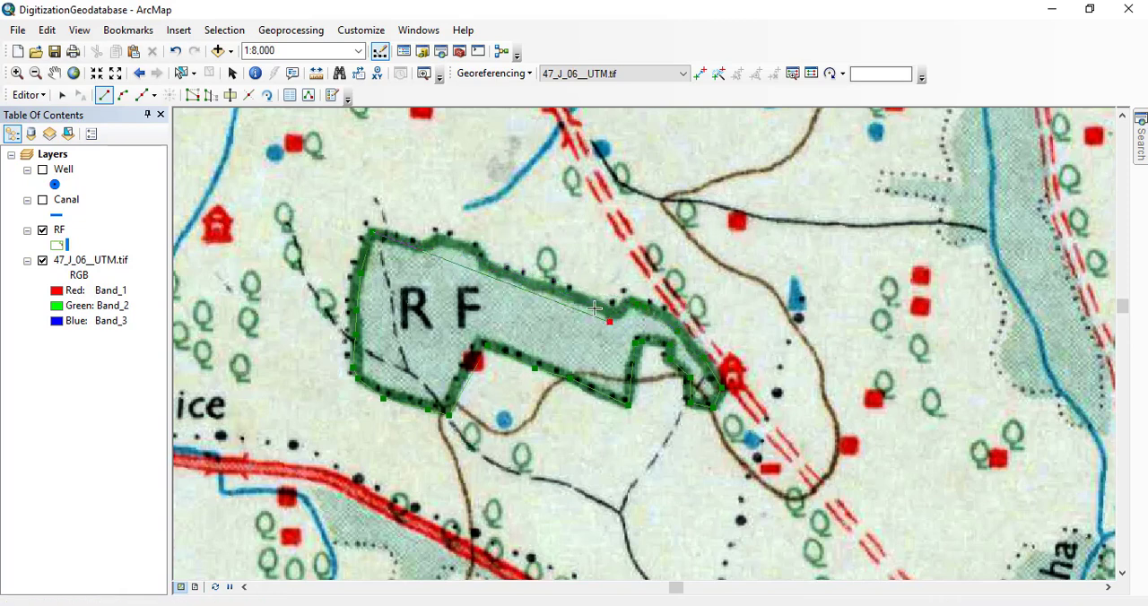
left_click(508, 281)
left_click(468, 244)
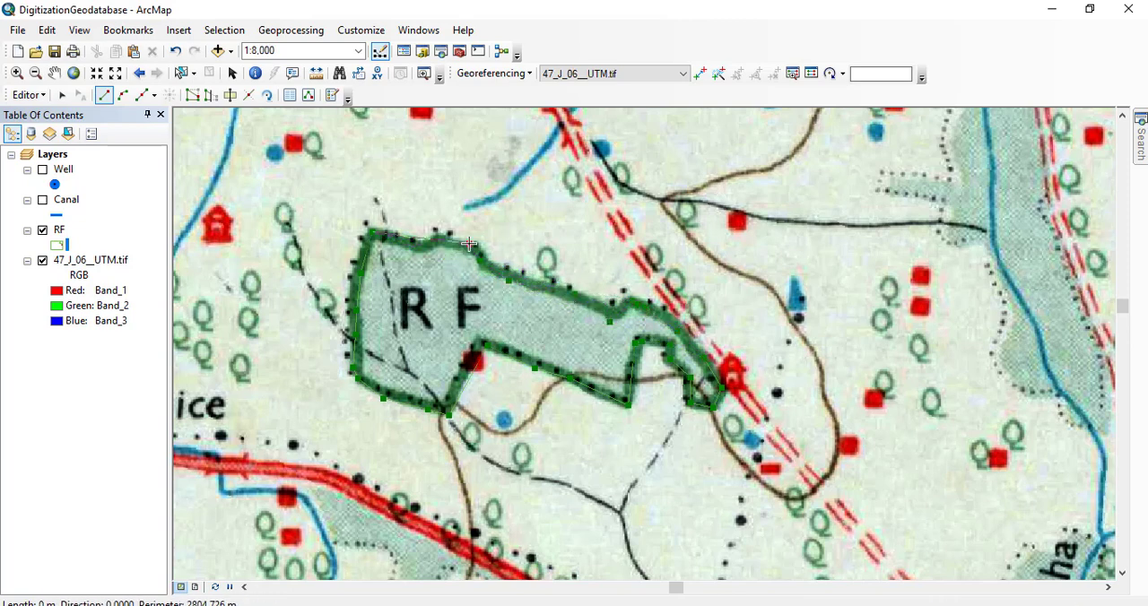
double_click(421, 253)
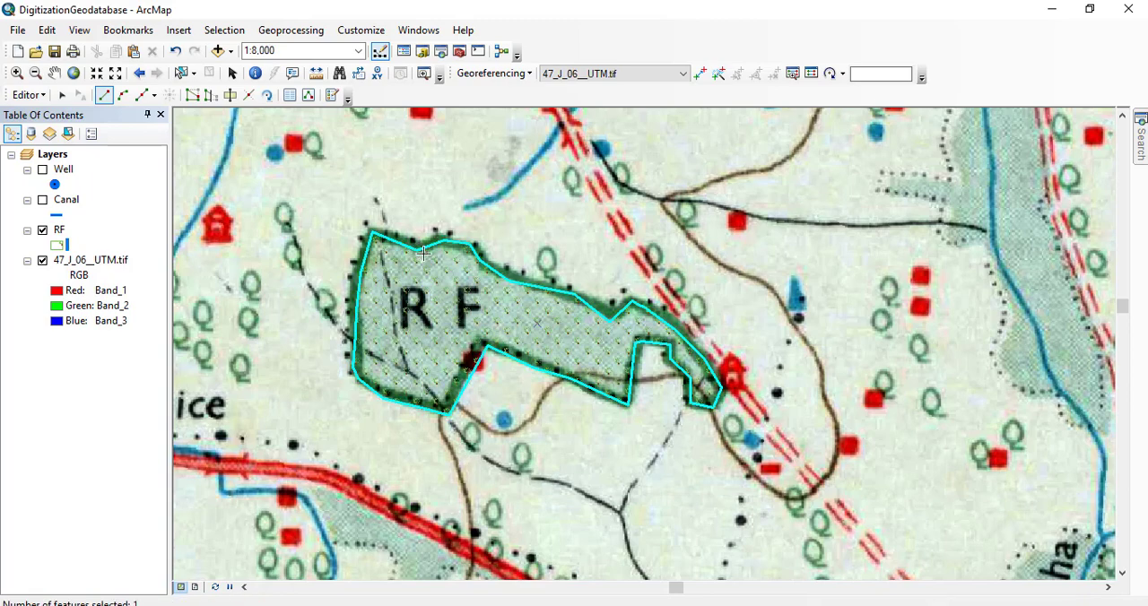
scroll(395, 289, "up", 3)
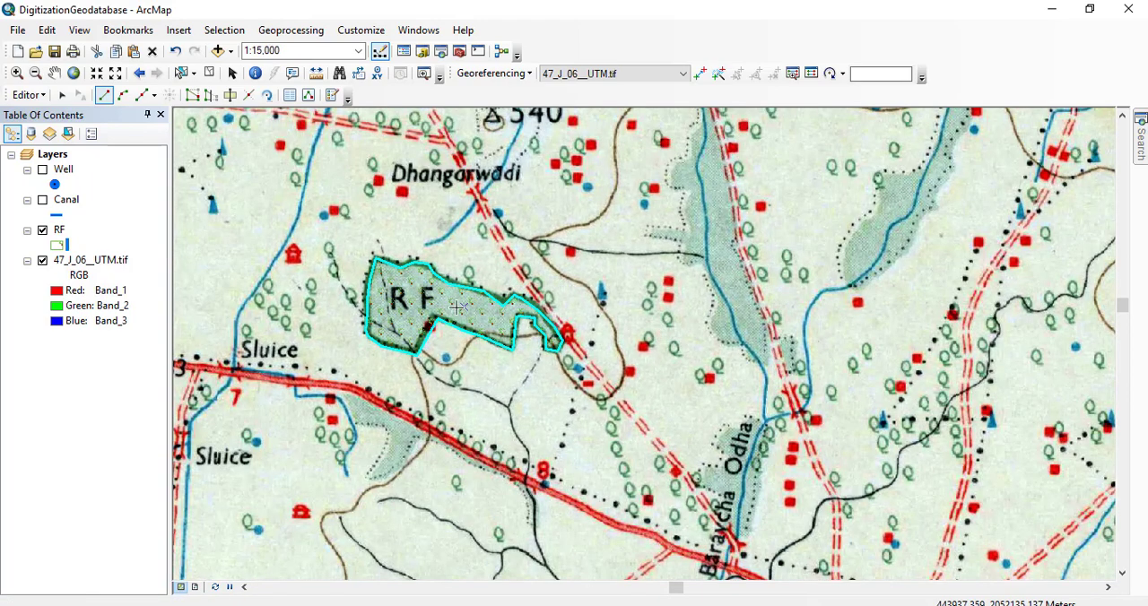
left_click_drag(502, 306, 549, 198)
left_click_drag(500, 252, 586, 323)
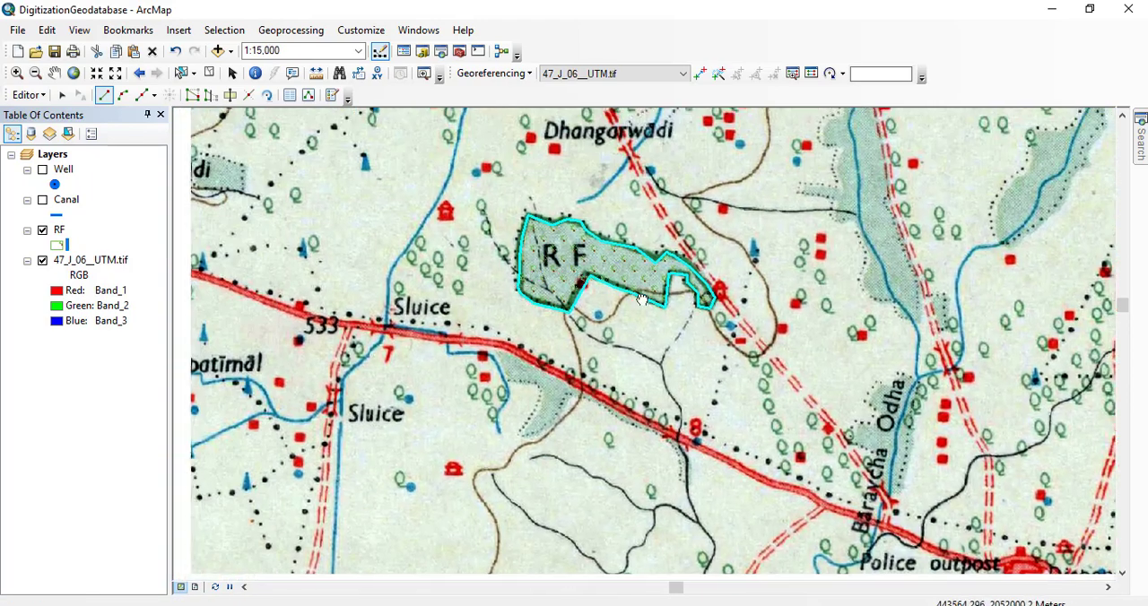
left_click_drag(486, 287, 774, 344)
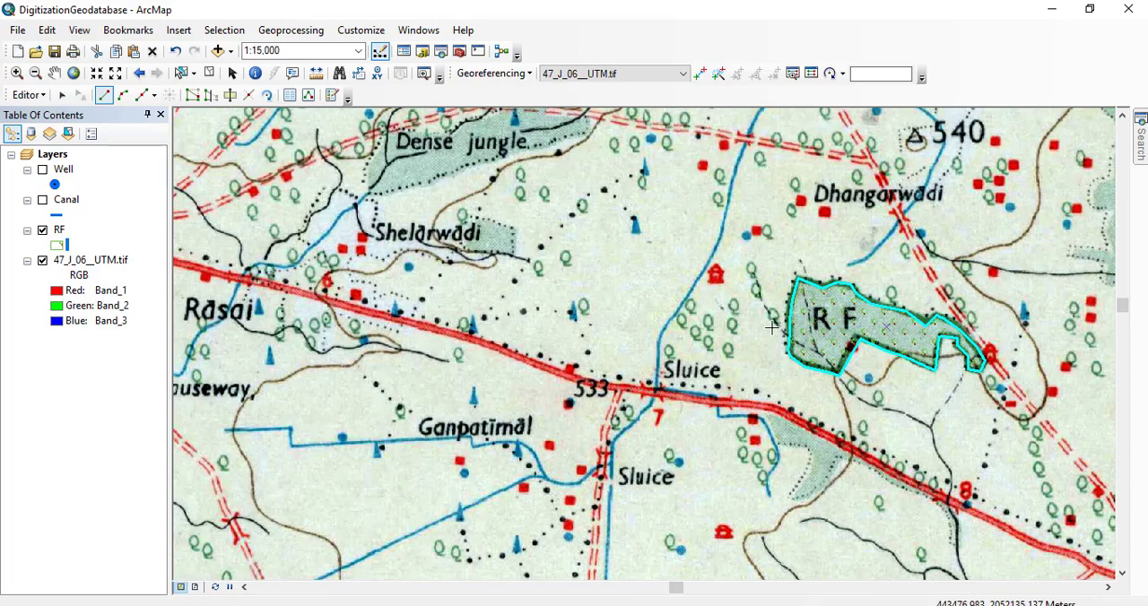
left_click_drag(493, 149, 563, 305)
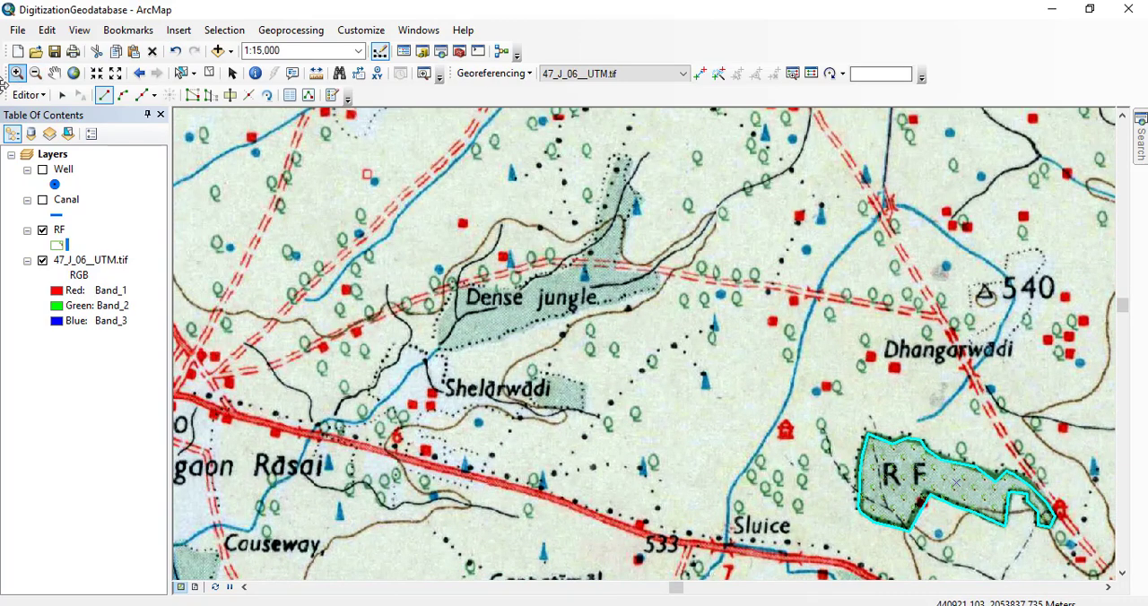
Save the edits to the RF polygon and end the edit session.
left_click(20, 96)
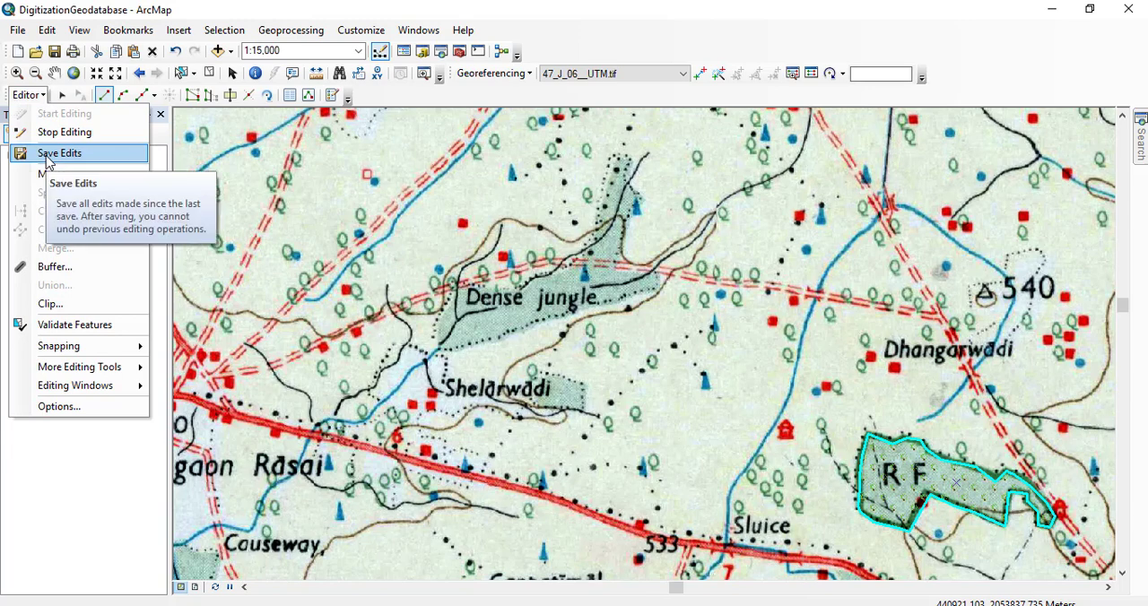
left_click(45, 154)
left_click(34, 96)
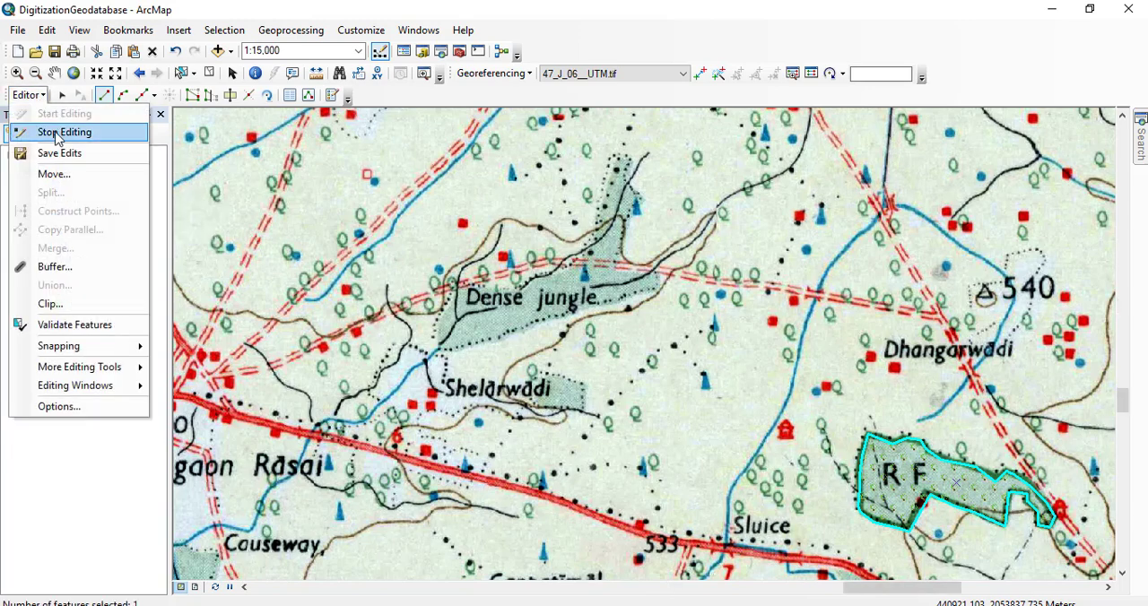
left_click(45, 126)
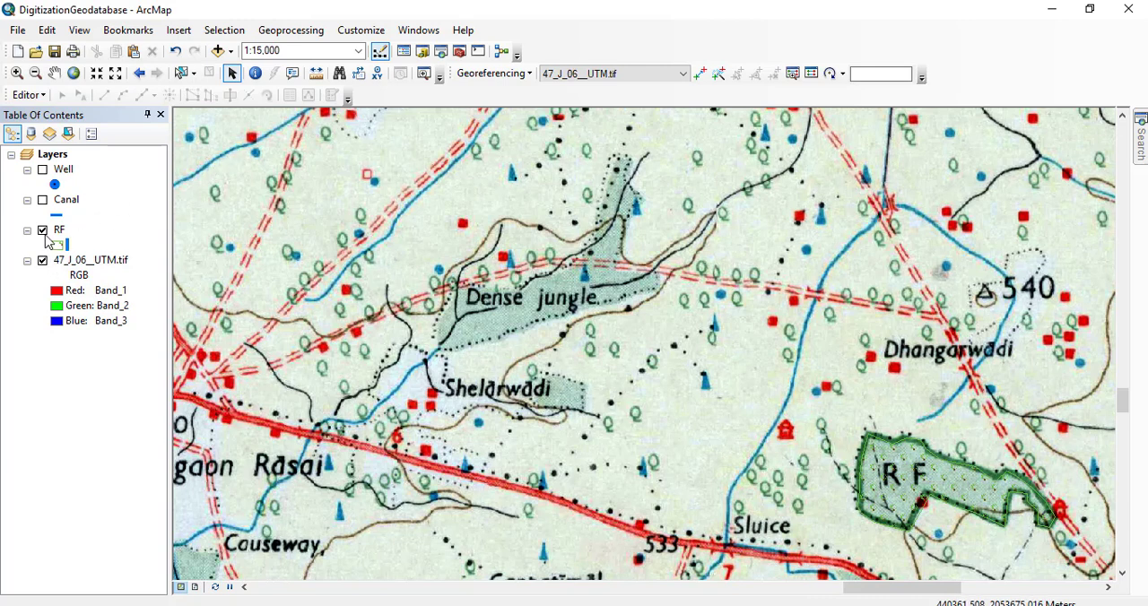
Show the Canal layer and hide the 47_J_06__UTM.tif toposheet to view the digitized canal lines and RF polygon alone.
left_click(42, 200)
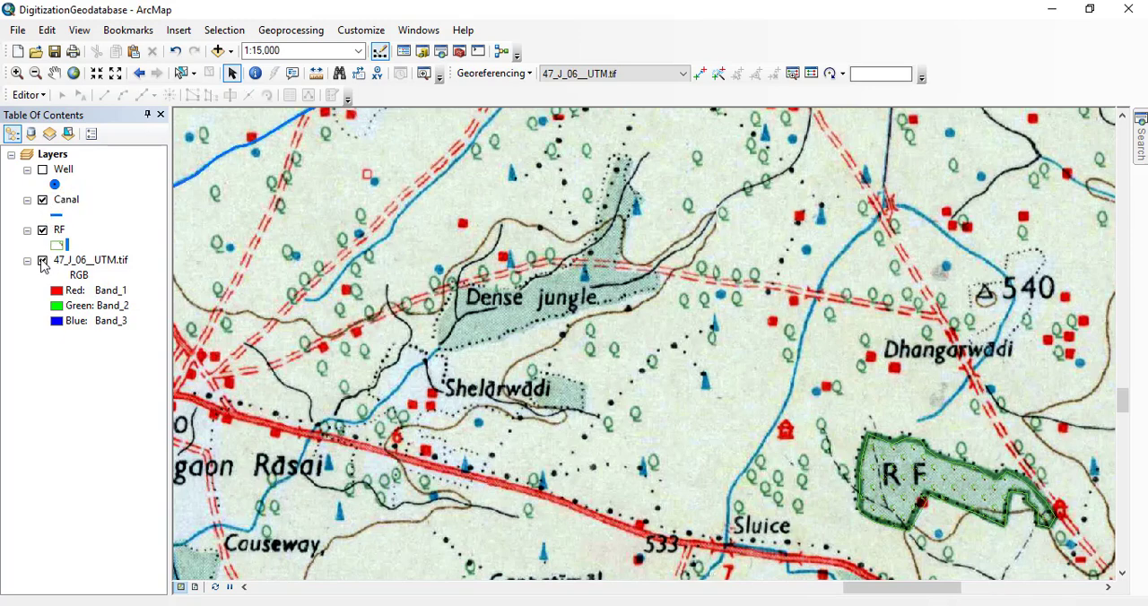
left_click(42, 261)
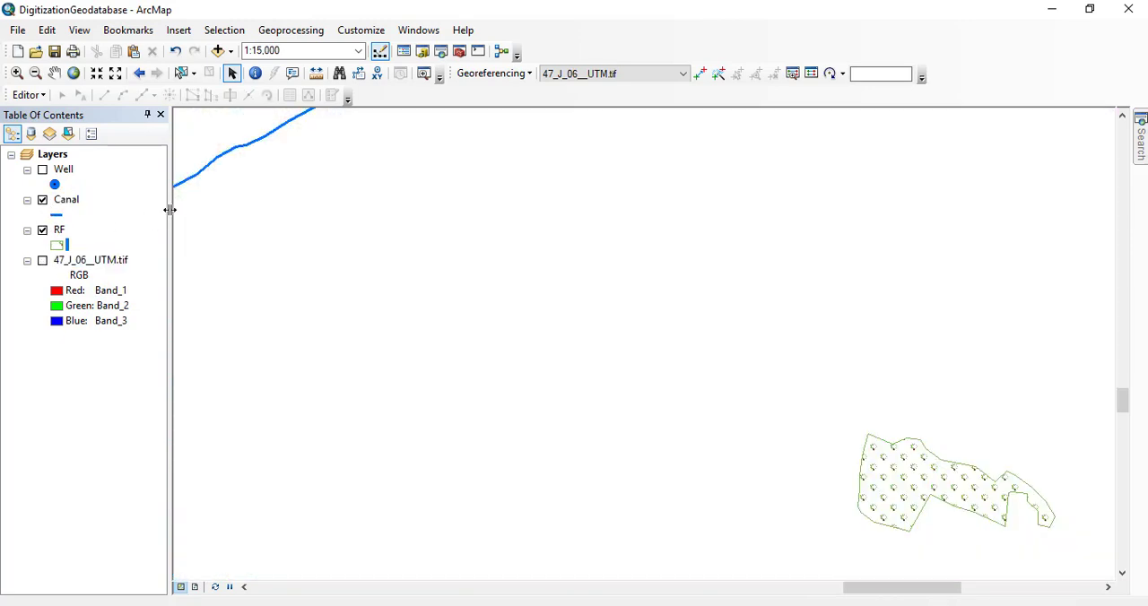
left_click_drag(304, 199, 640, 388)
scroll(609, 350, "down", 1)
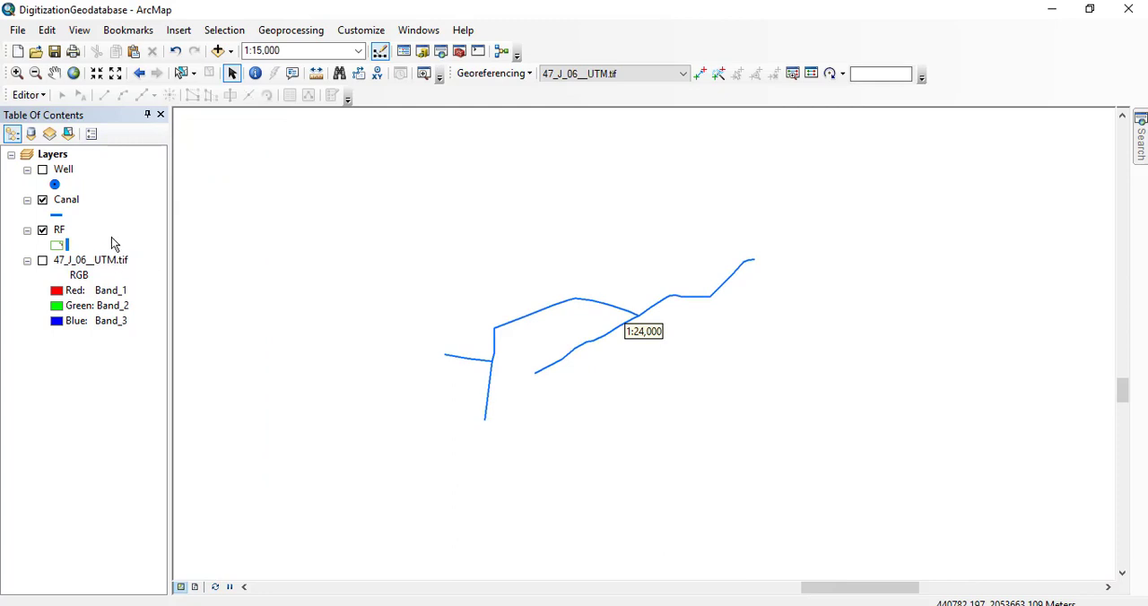
Open the Canal attribute table beside the canal lines and examine the SHAPE_Length field.
right_click(76, 207)
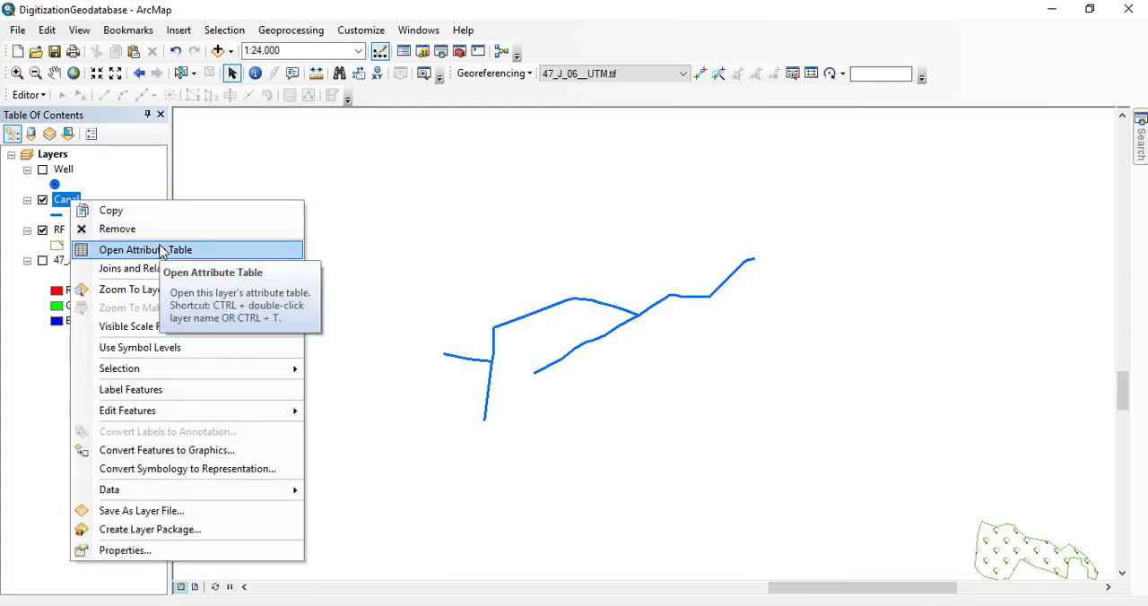
left_click(162, 250)
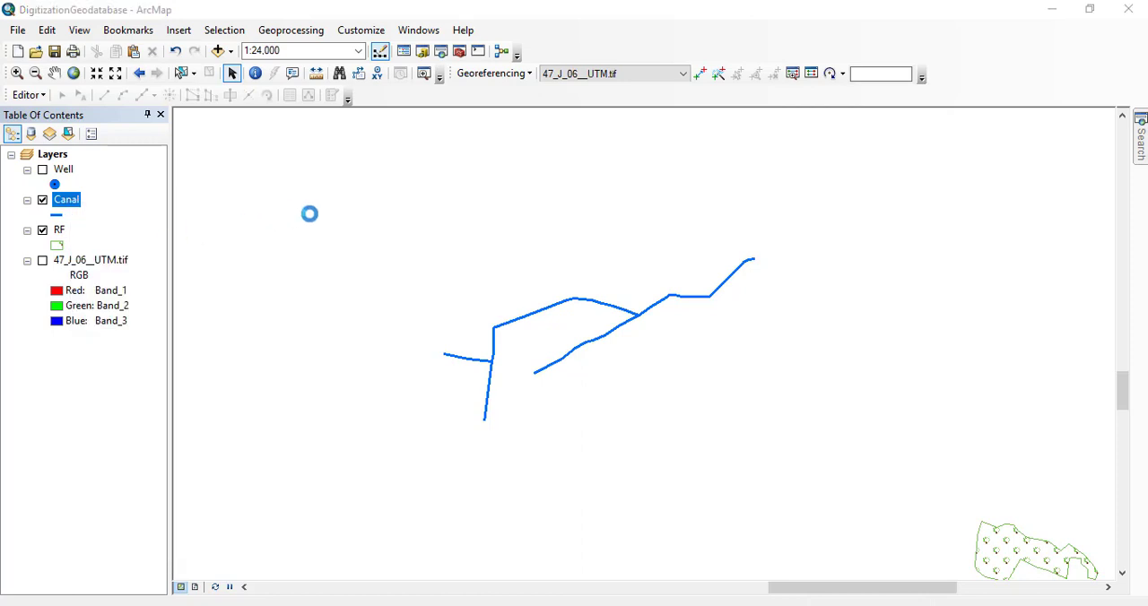
left_click_drag(480, 187, 357, 143)
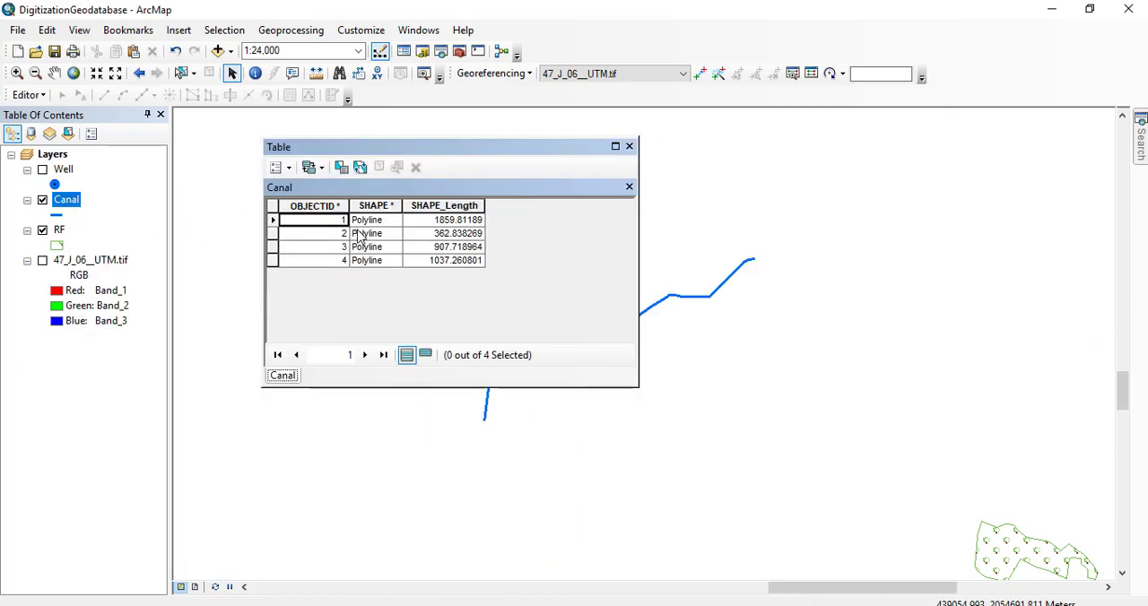
left_click(432, 205)
left_click_drag(459, 152, 377, 125)
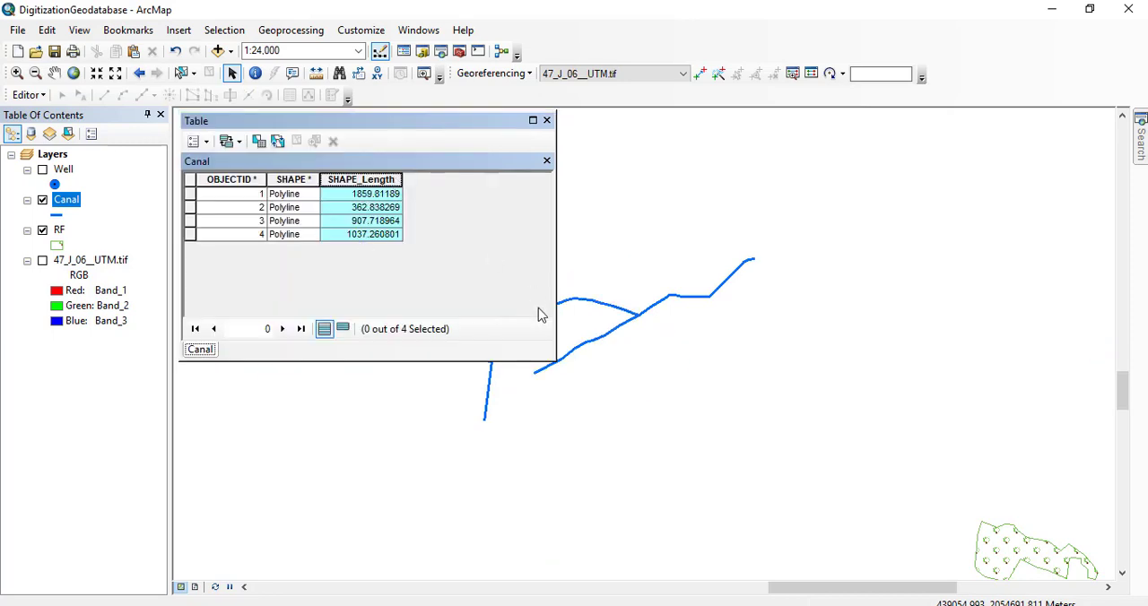
left_click_drag(567, 280, 726, 351)
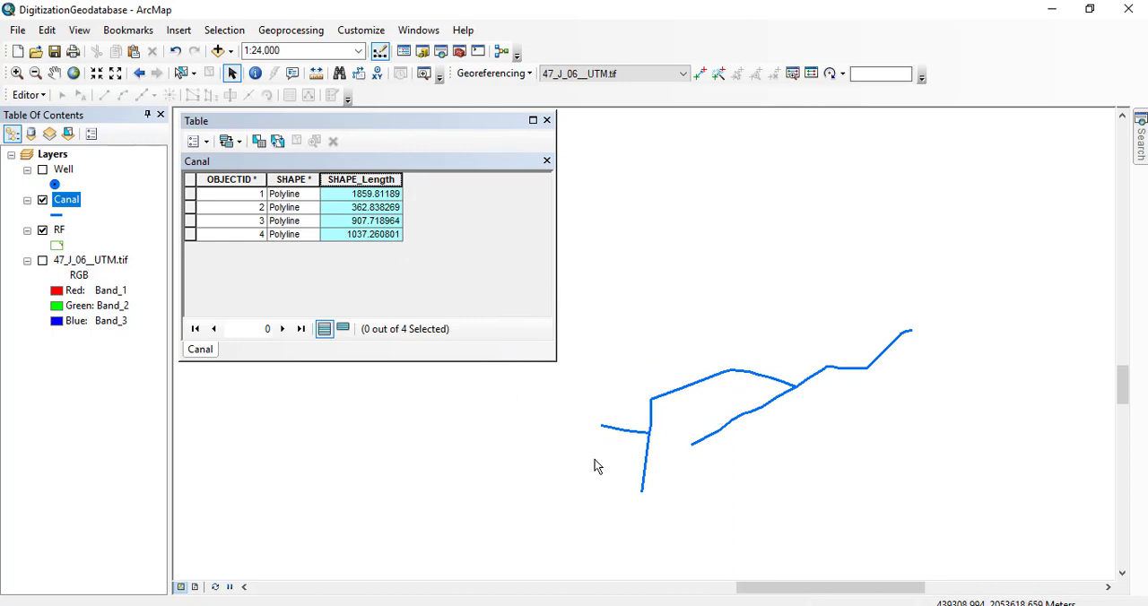
left_click(663, 604)
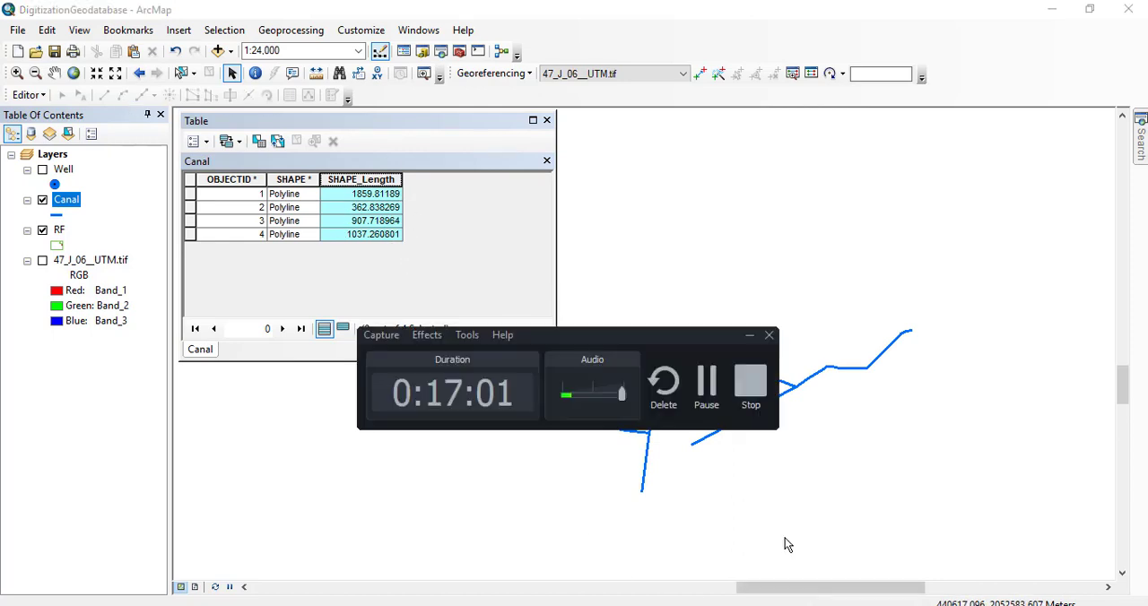
left_click(708, 385)
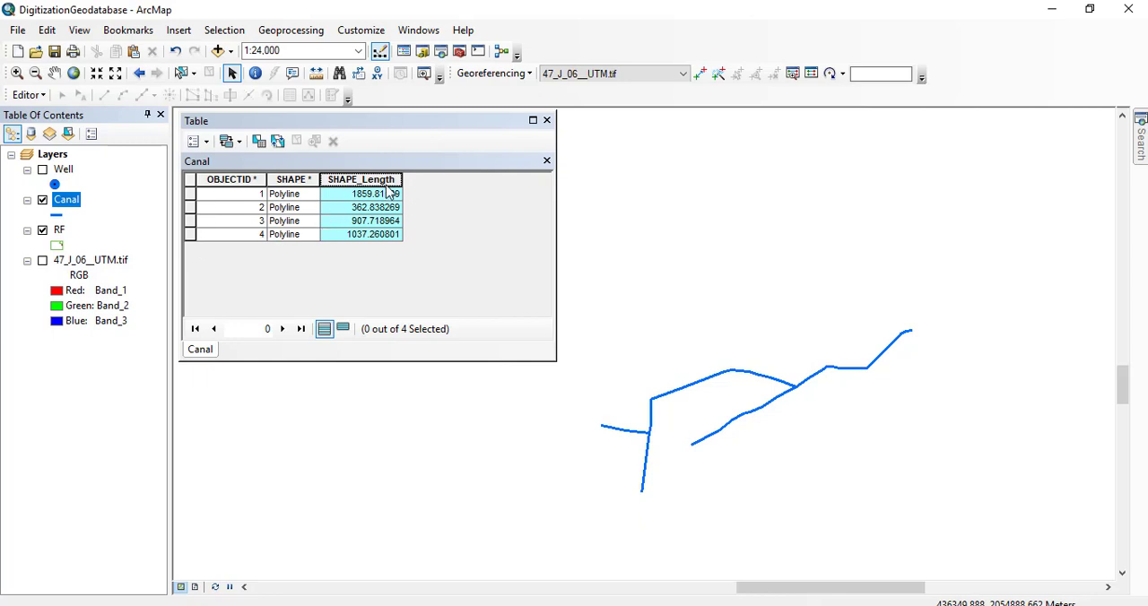
Replace the Canal table with the RF attribute table, hiding the Canal layer, and examine the SHAPE_Area and SHAPE_Length fields.
left_click(546, 121)
left_click(42, 203)
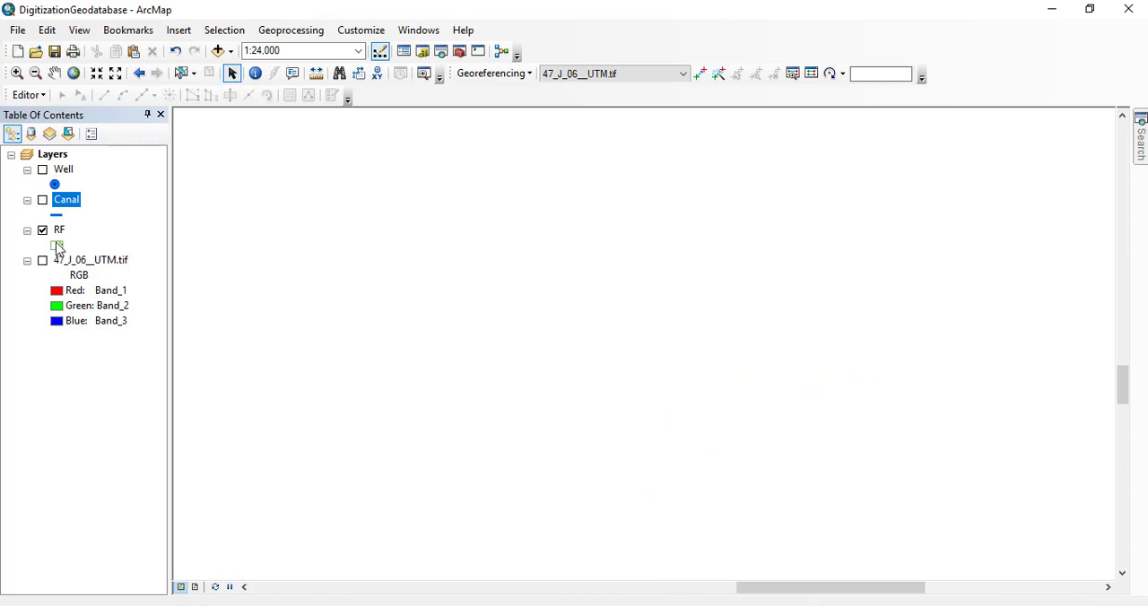
right_click(59, 230)
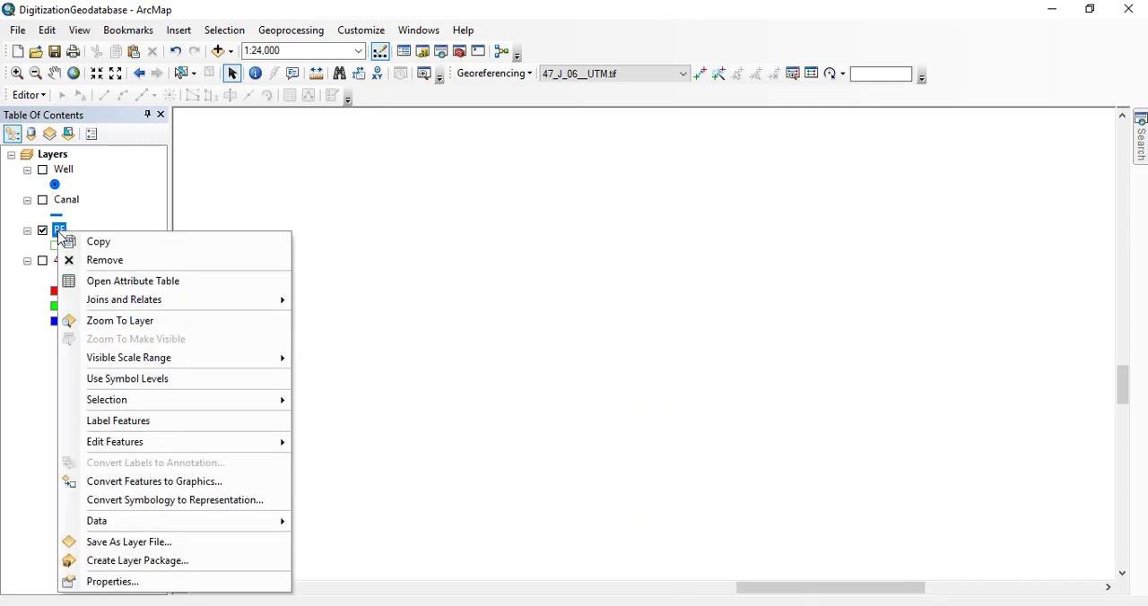
left_click(178, 283)
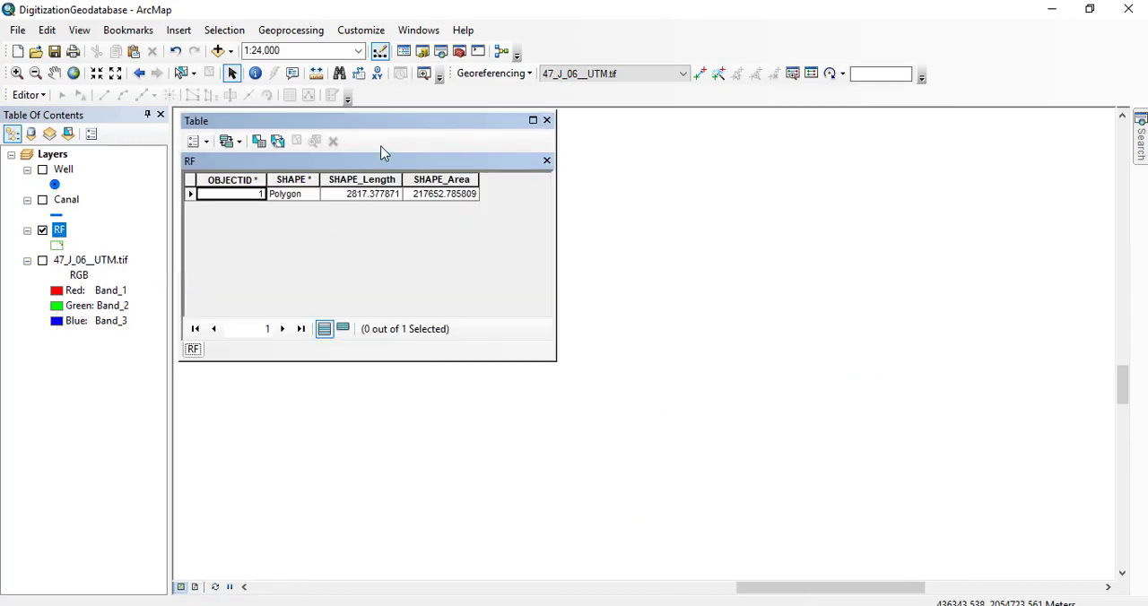
left_click(520, 254)
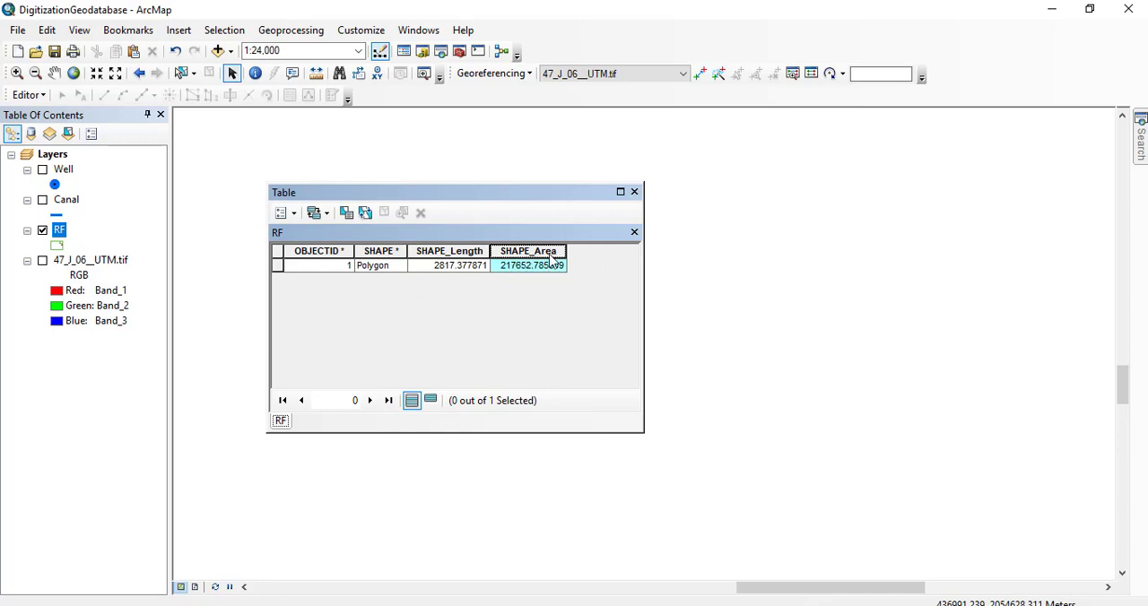
left_click(448, 253)
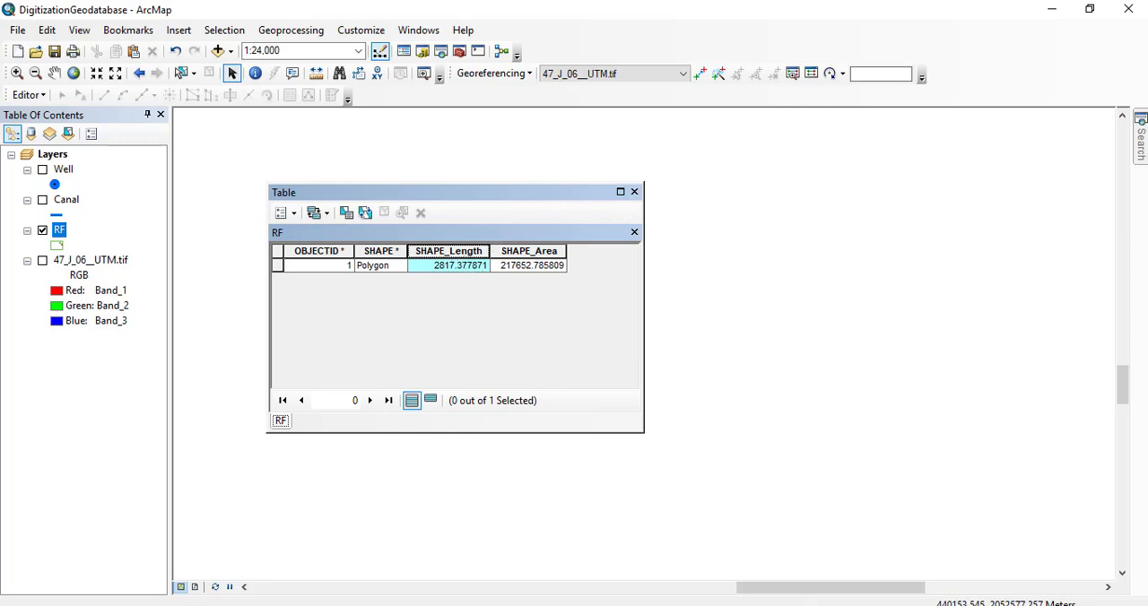
left_click(648, 605)
left_click(713, 384)
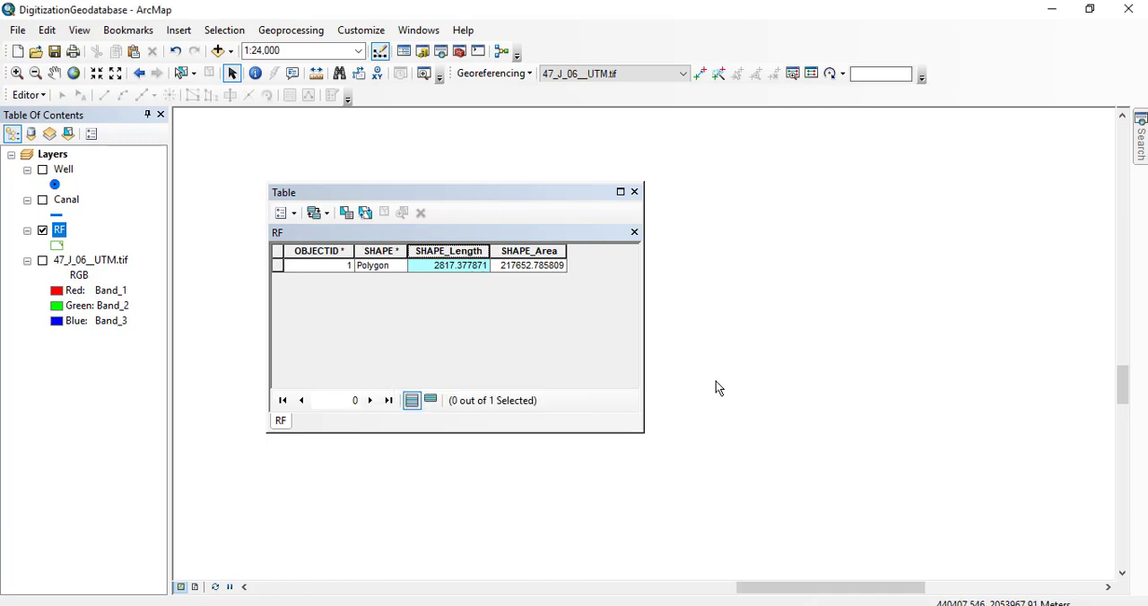
Close the RF table and display the Canal, Well and 47_J_06__UTM.tif layers at the full extent of the toposheet.
left_click(634, 192)
left_click(42, 200)
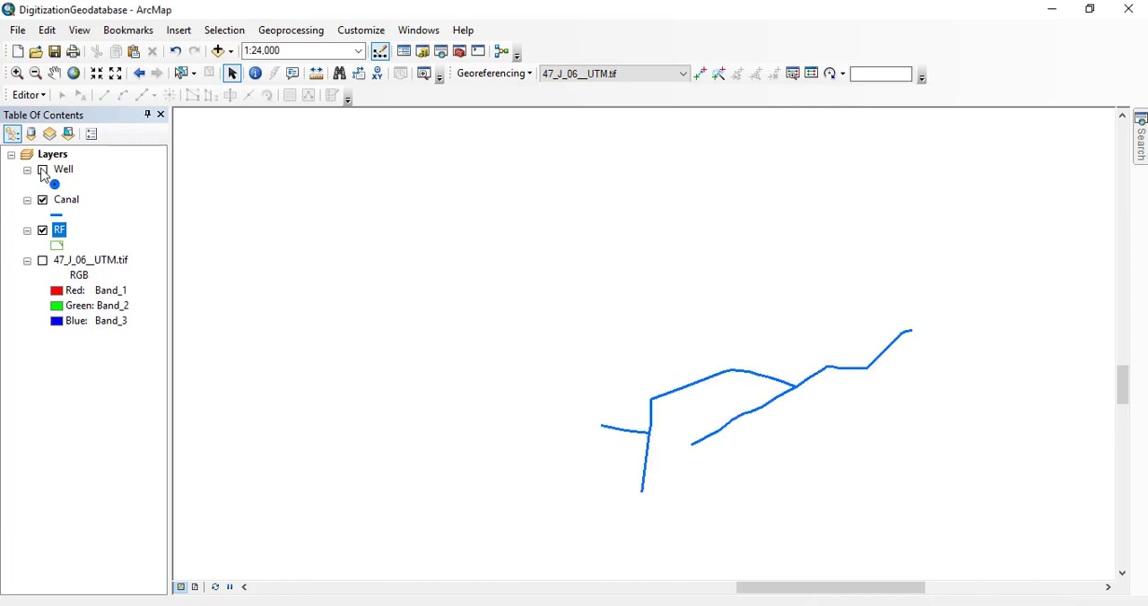
left_click(43, 170)
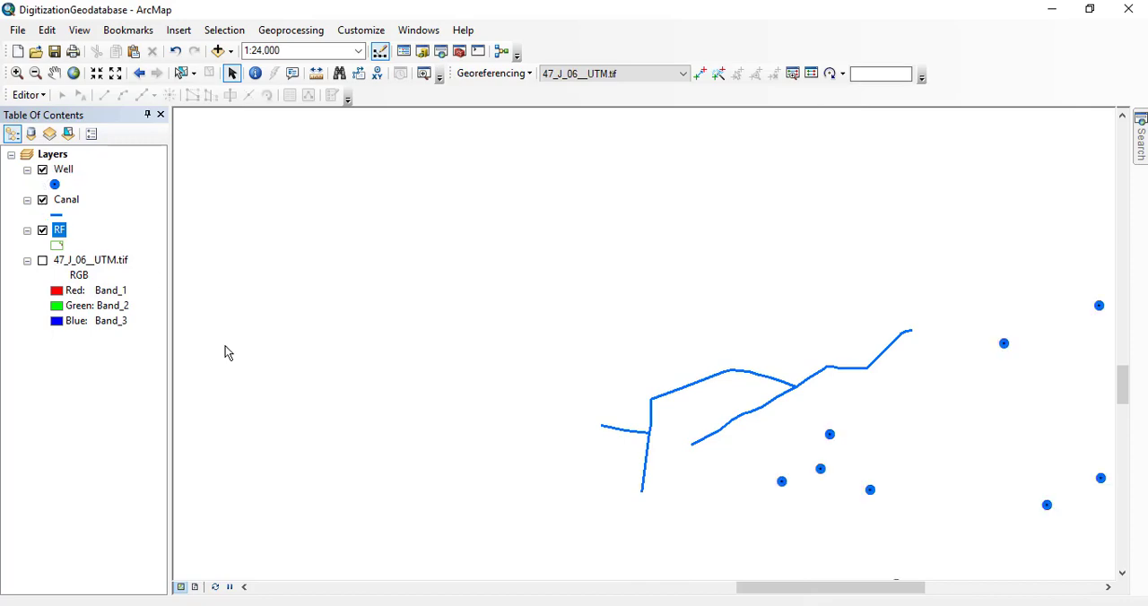
left_click(42, 260)
right_click(117, 260)
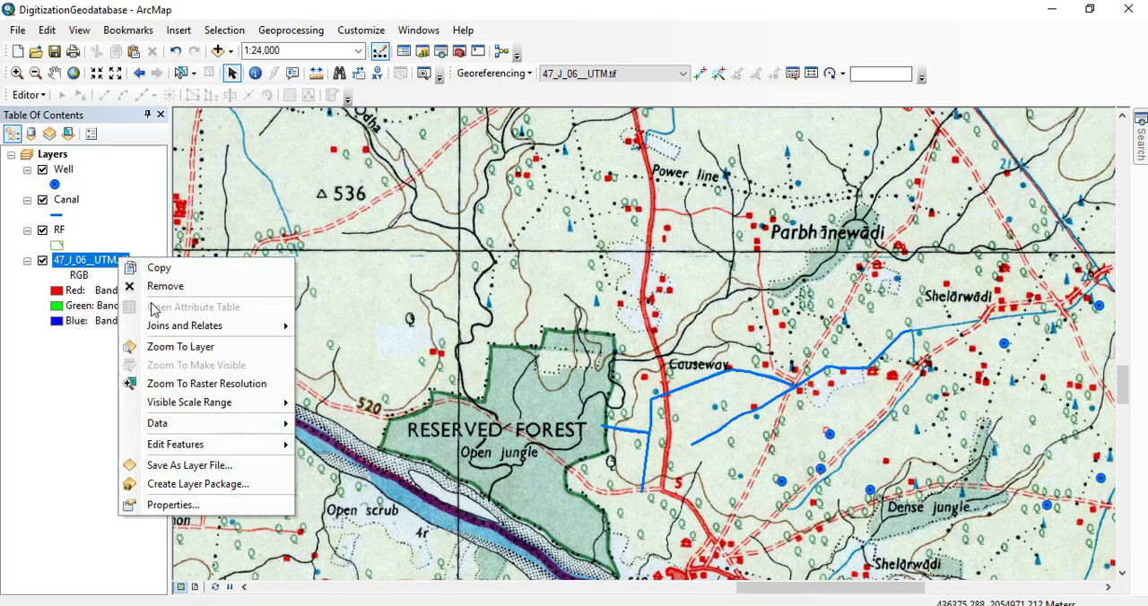
left_click(162, 344)
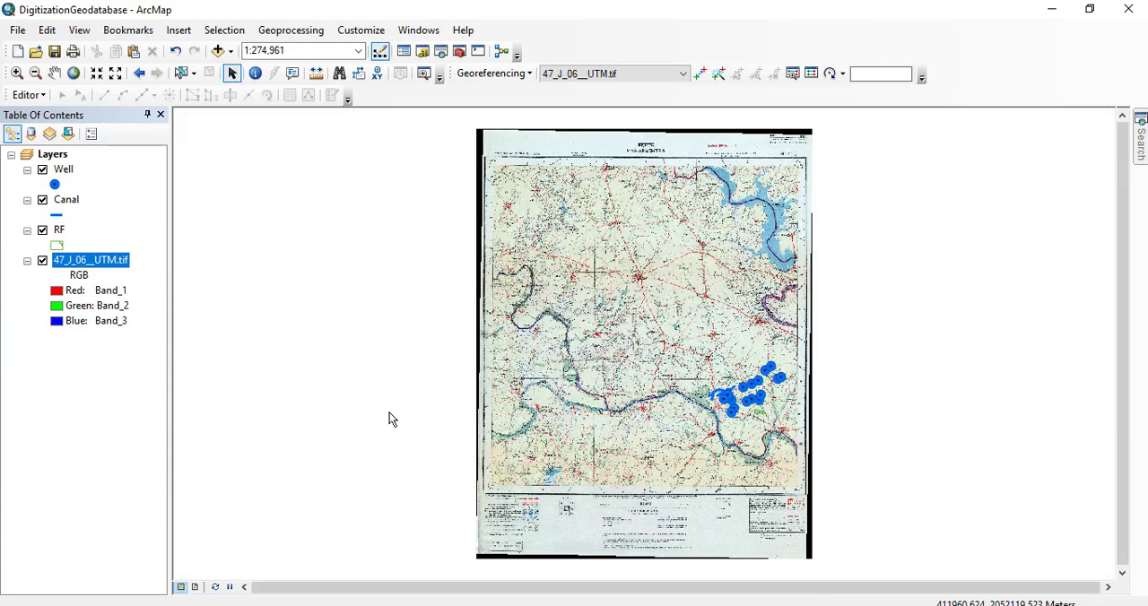
left_click(647, 605)
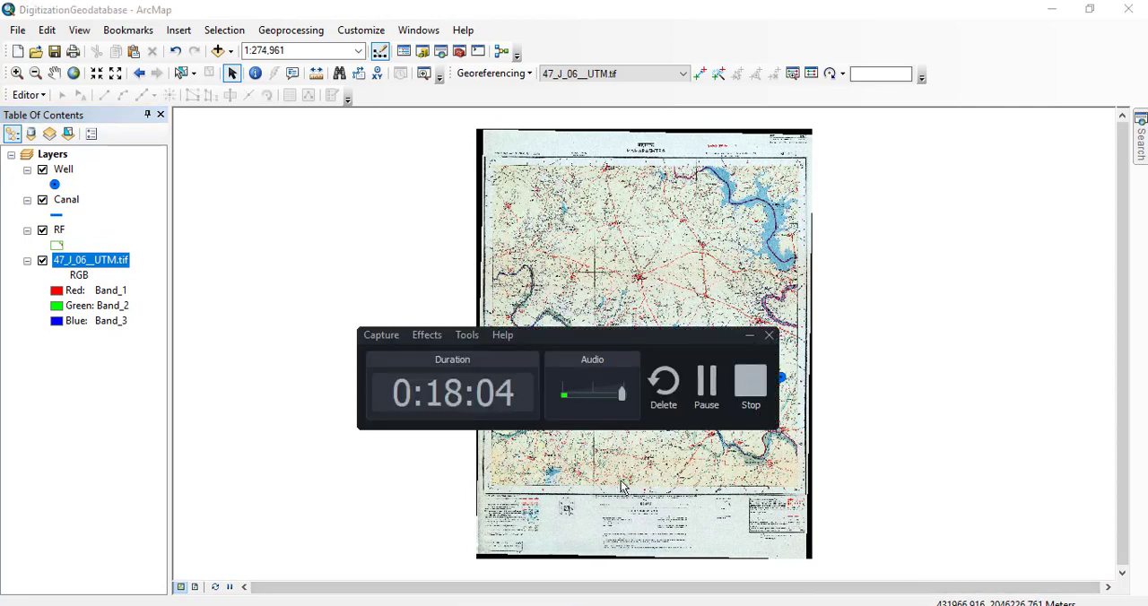